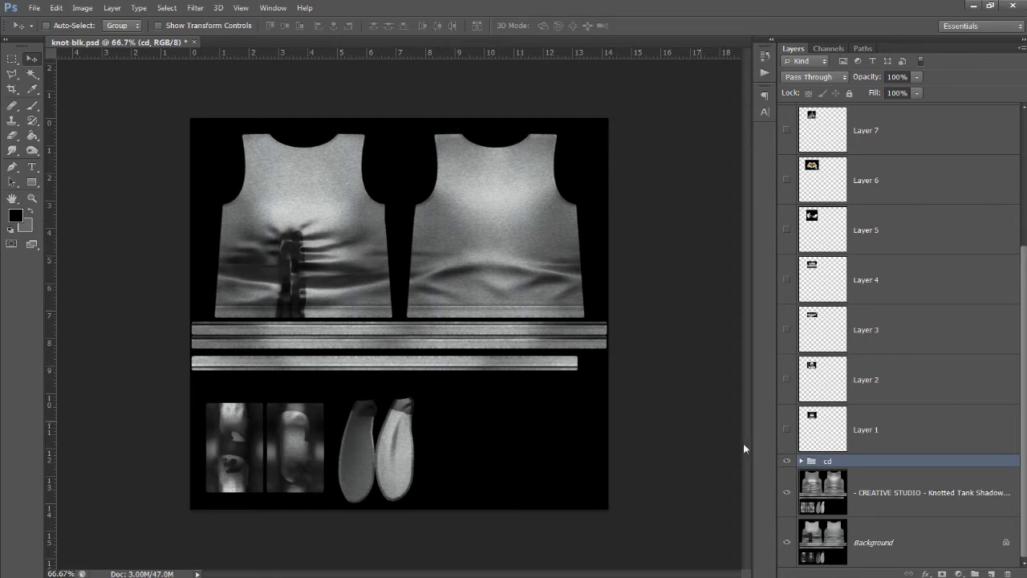
Look through the colour fill layers in the cd group and select the Background layer.
{"action": "left_click", "coordinate": [802, 461]}
{"action": "scroll", "coordinate": [861, 424], "scroll_direction": "down", "scroll_amount": 2}
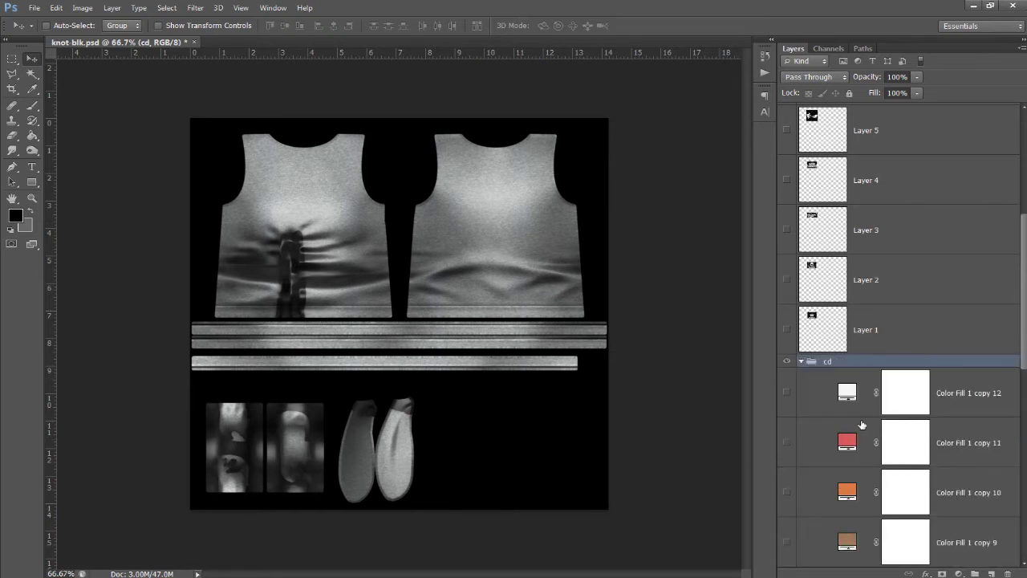
{"action": "left_click", "coordinate": [804, 361]}
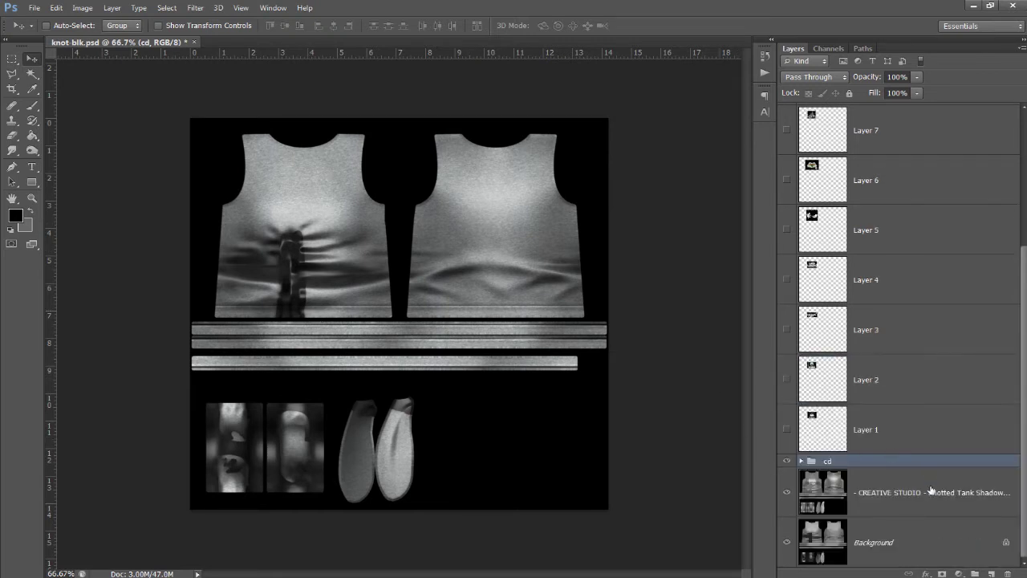
{"action": "left_click", "coordinate": [910, 539]}
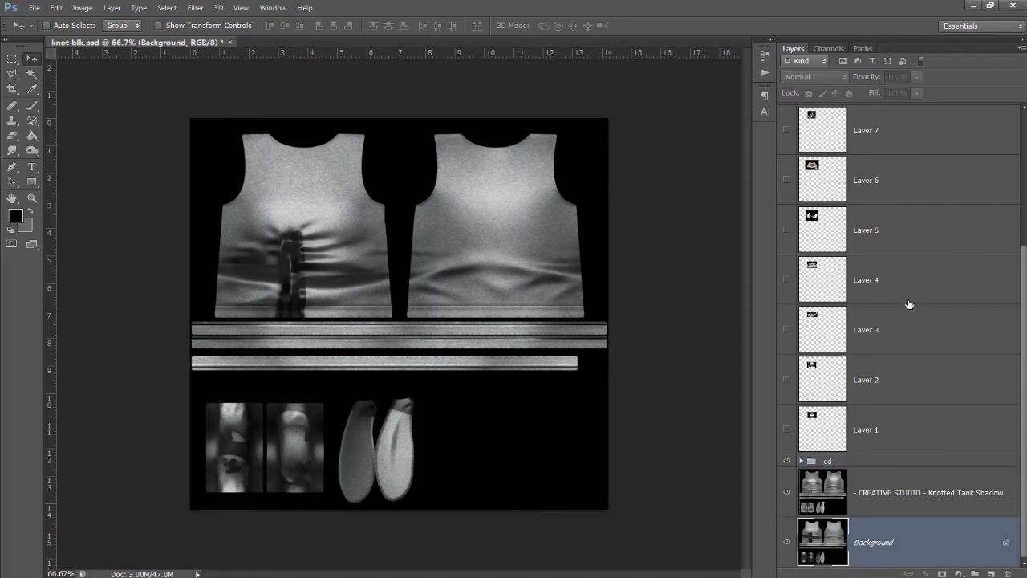
{"action": "scroll", "coordinate": [907, 305], "scroll_direction": "up", "scroll_amount": 5}
{"action": "scroll", "coordinate": [865, 317], "scroll_direction": "down", "scroll_amount": 5}
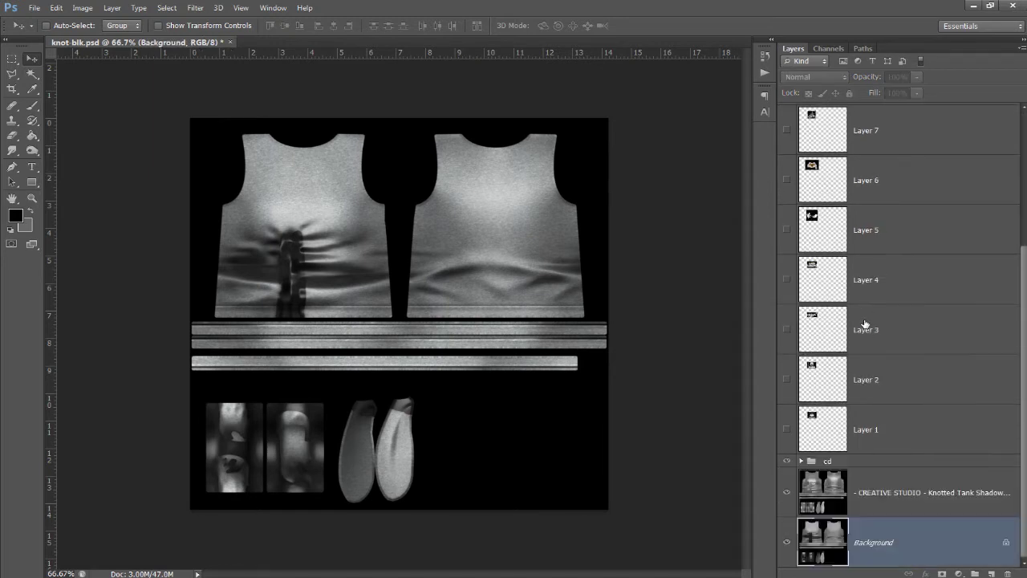
Convert the Background into a regular layer and compare the tank texture with the shadow map hidden and shown.
{"action": "left_click", "coordinate": [788, 492]}
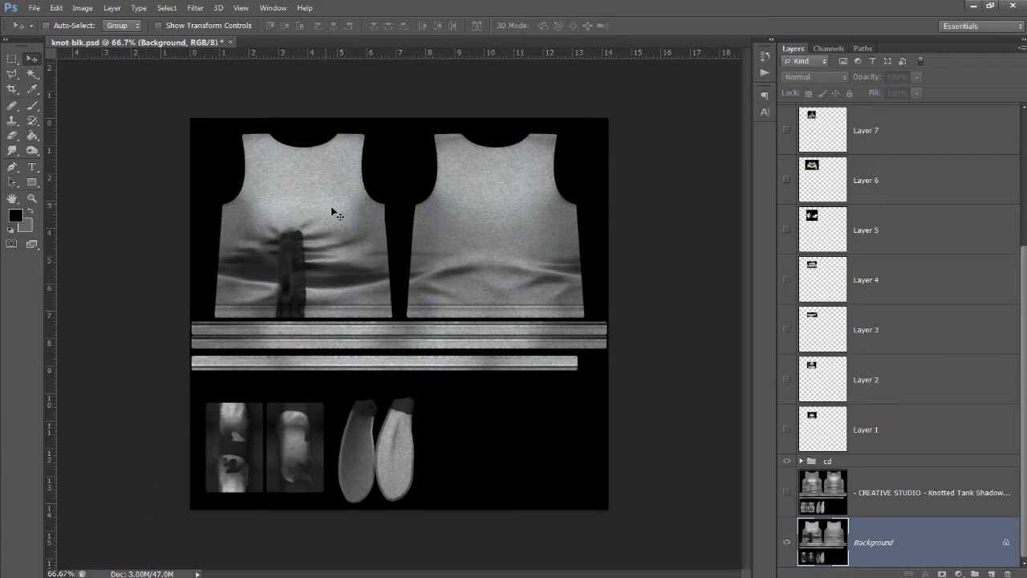
{"action": "double_click", "coordinate": [970, 548]}
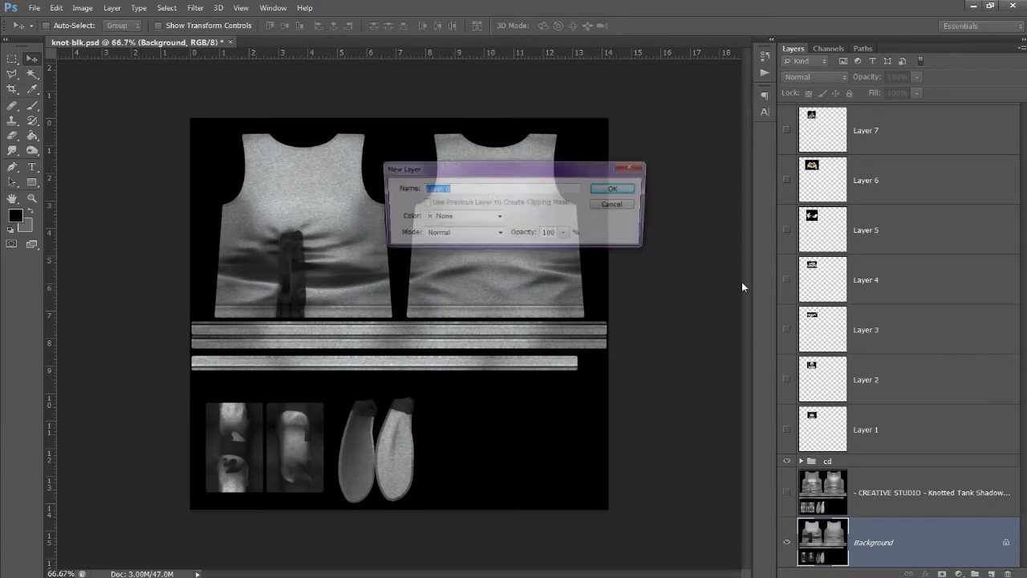
{"action": "key", "text": "Return"}
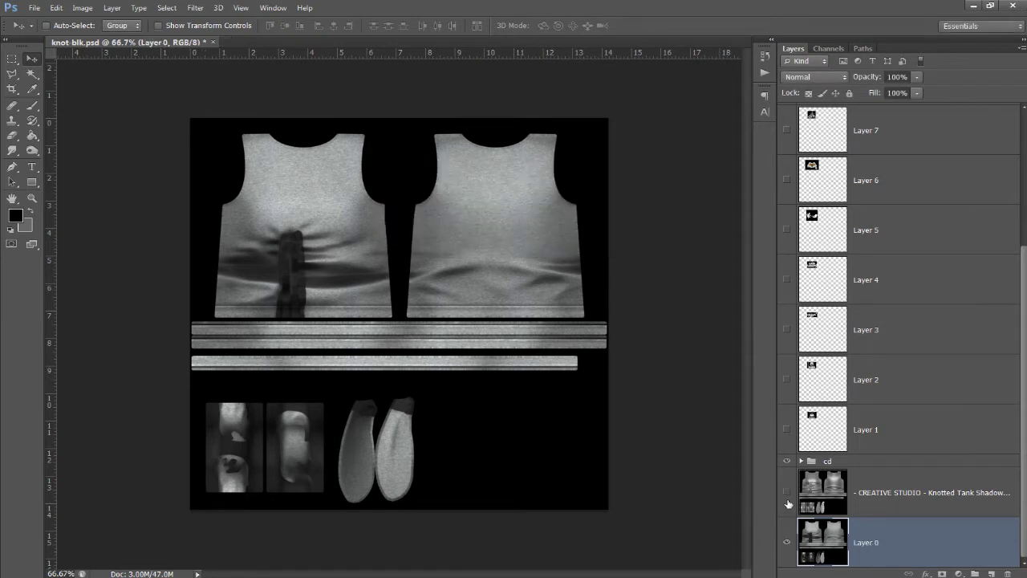
{"action": "left_click", "coordinate": [787, 492]}
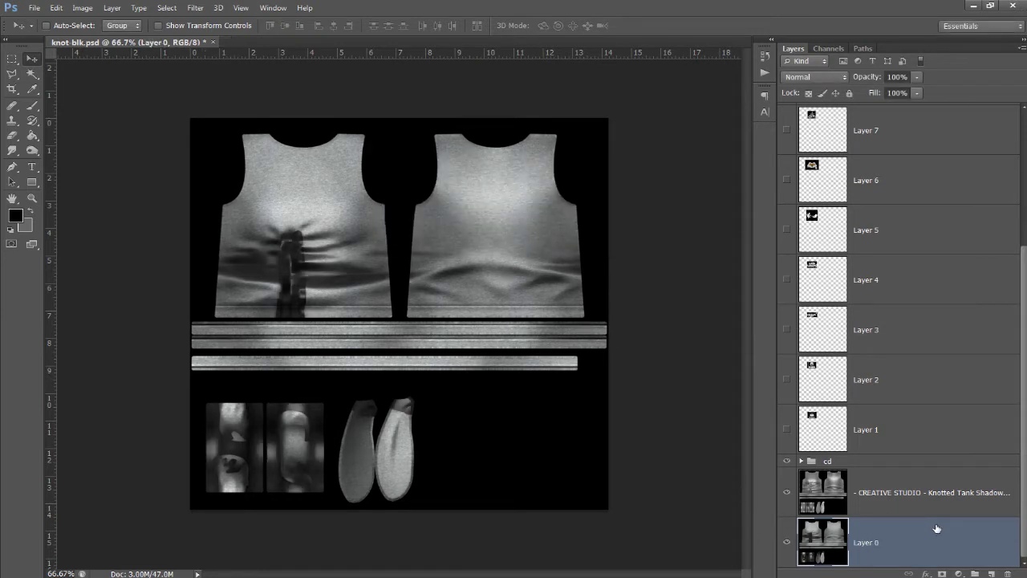
Reset the Knotted Tank Shadow Map layer to Normal blending and check its fill setting.
{"action": "left_click", "coordinate": [827, 78]}
{"action": "left_click", "coordinate": [802, 91]}
{"action": "left_click", "coordinate": [918, 93]}
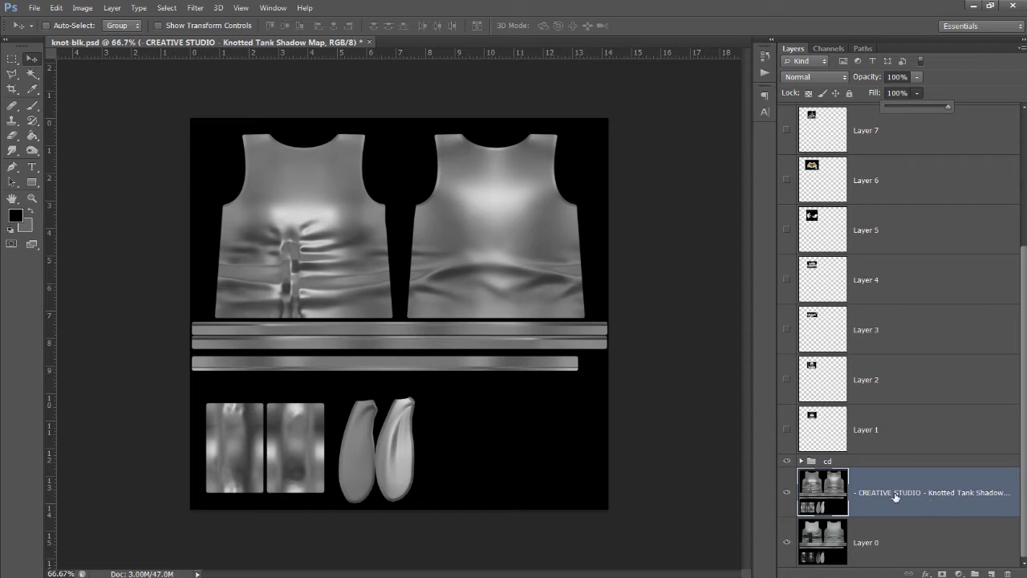
{"action": "double_click", "coordinate": [931, 493]}
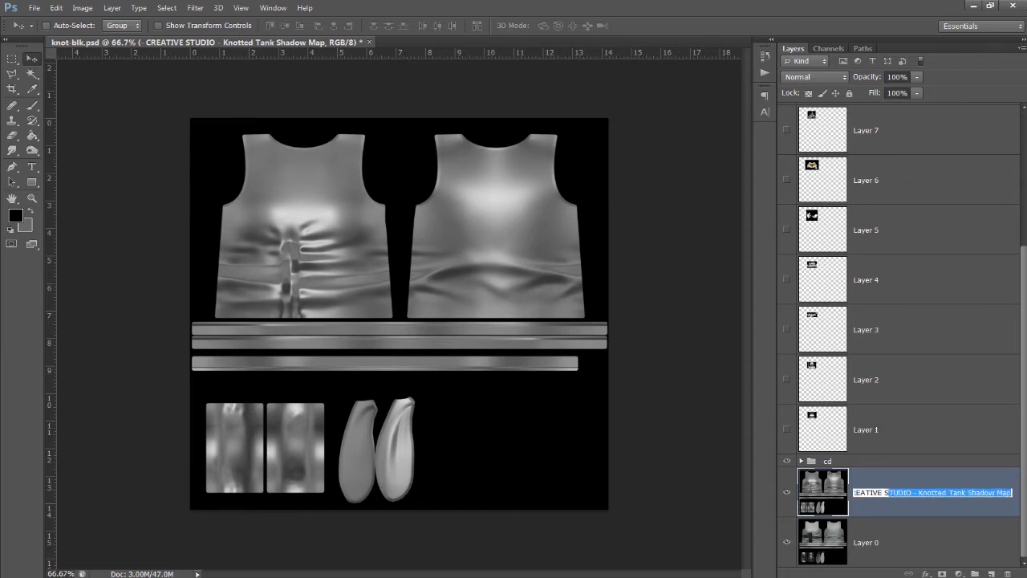
{"action": "left_click", "coordinate": [893, 506]}
{"action": "left_click", "coordinate": [887, 548]}
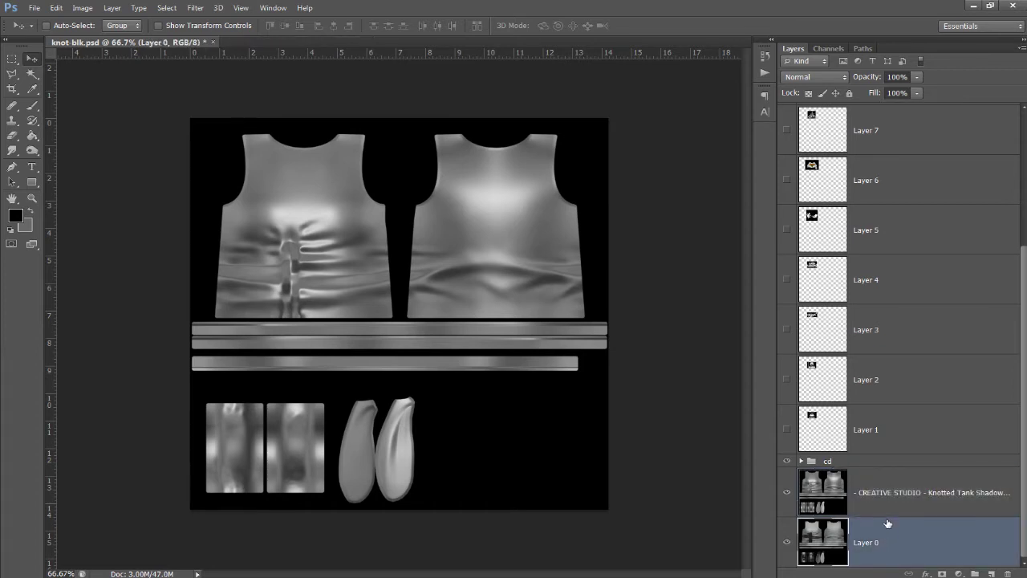
Set the shadow map layer to Hard Light with 64% fill and compare the texture with it hidden and shown.
{"action": "left_click", "coordinate": [888, 506]}
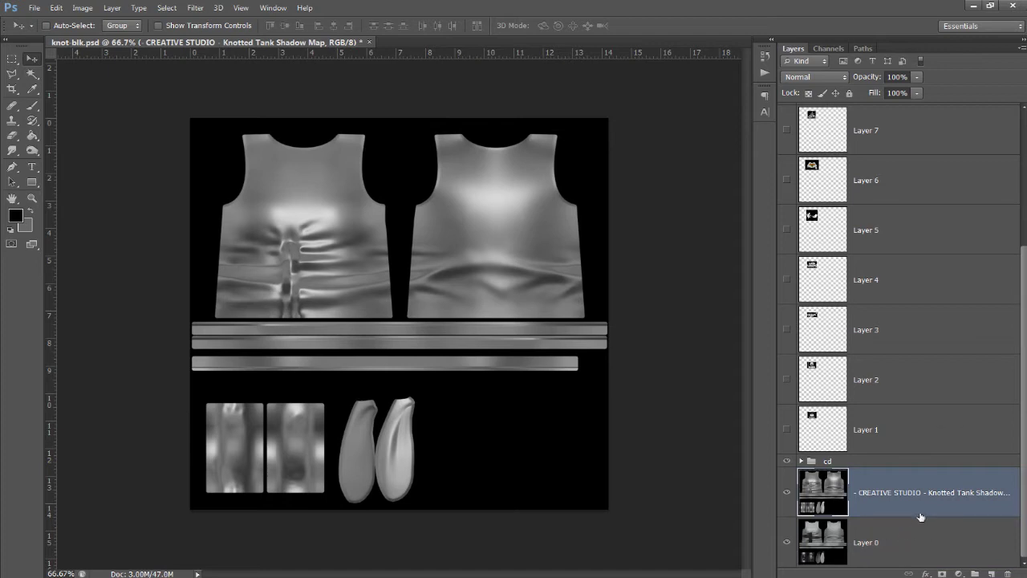
{"action": "left_click", "coordinate": [826, 78]}
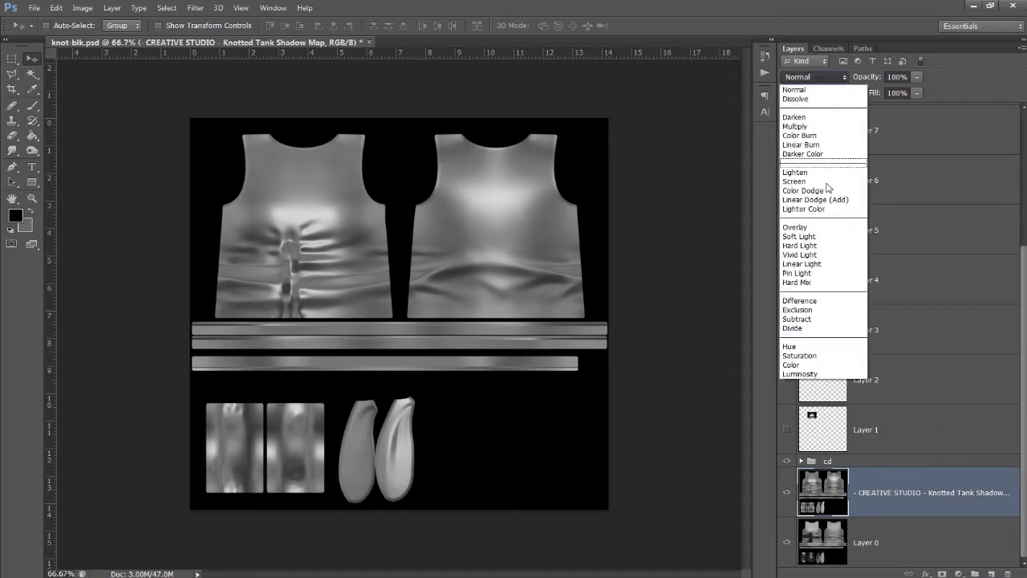
{"action": "left_click", "coordinate": [817, 246]}
{"action": "left_click", "coordinate": [914, 94]}
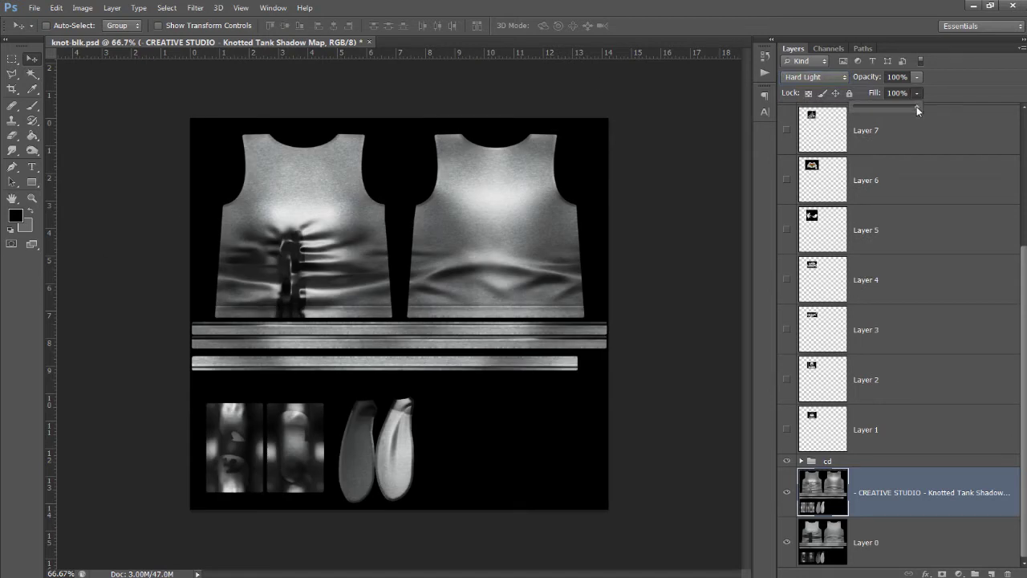
{"action": "left_click_drag", "start_coordinate": [902, 112], "coordinate": [887, 109]}
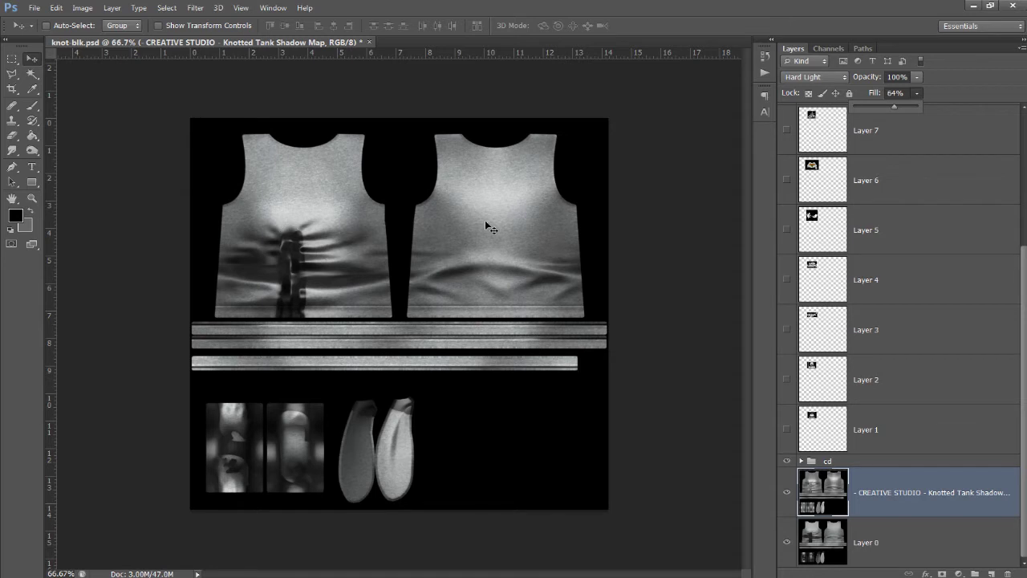
{"action": "left_click", "coordinate": [788, 493]}
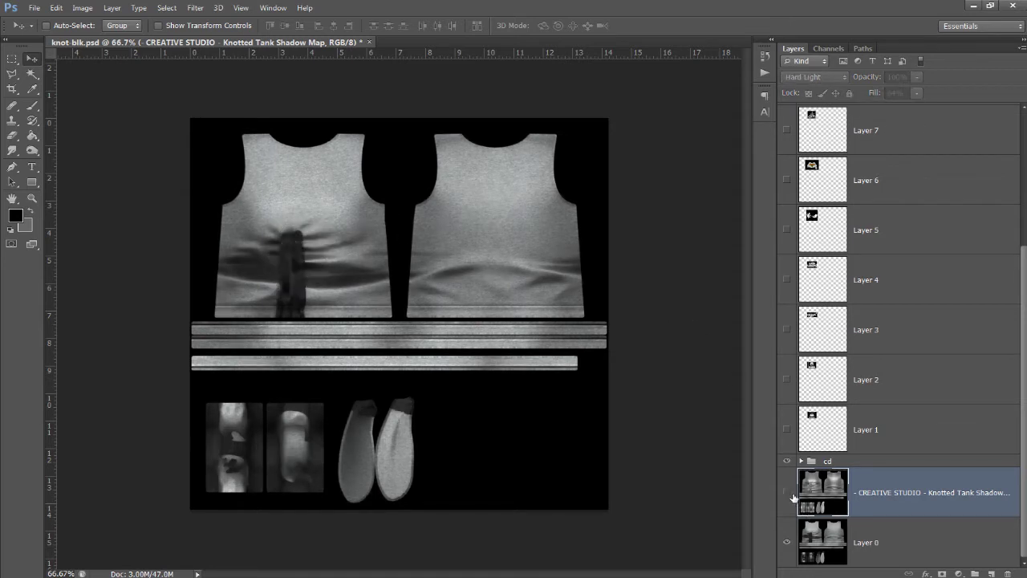
{"action": "left_click", "coordinate": [787, 492]}
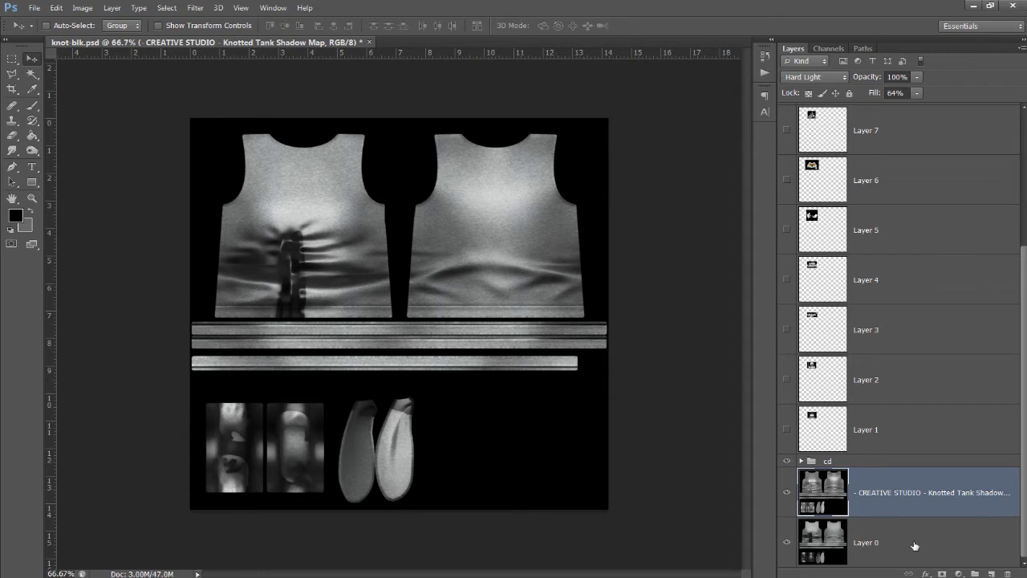
Add a pattern fill layer above the shadow map using the pale horizontal-grain fabric pattern at 100% scale.
{"action": "left_click", "coordinate": [966, 574]}
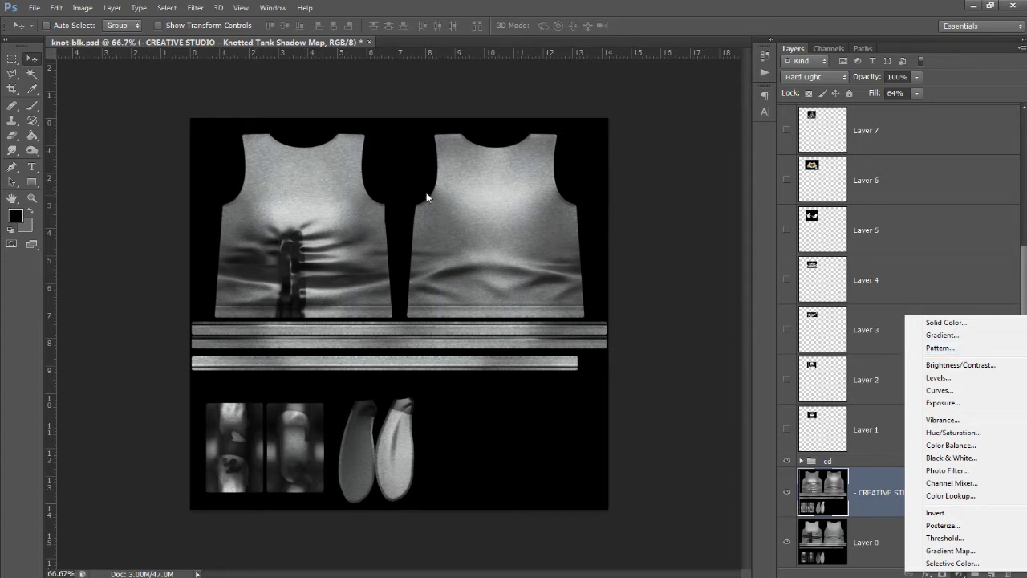
{"action": "left_click", "coordinate": [933, 348]}
{"action": "left_click", "coordinate": [743, 210]}
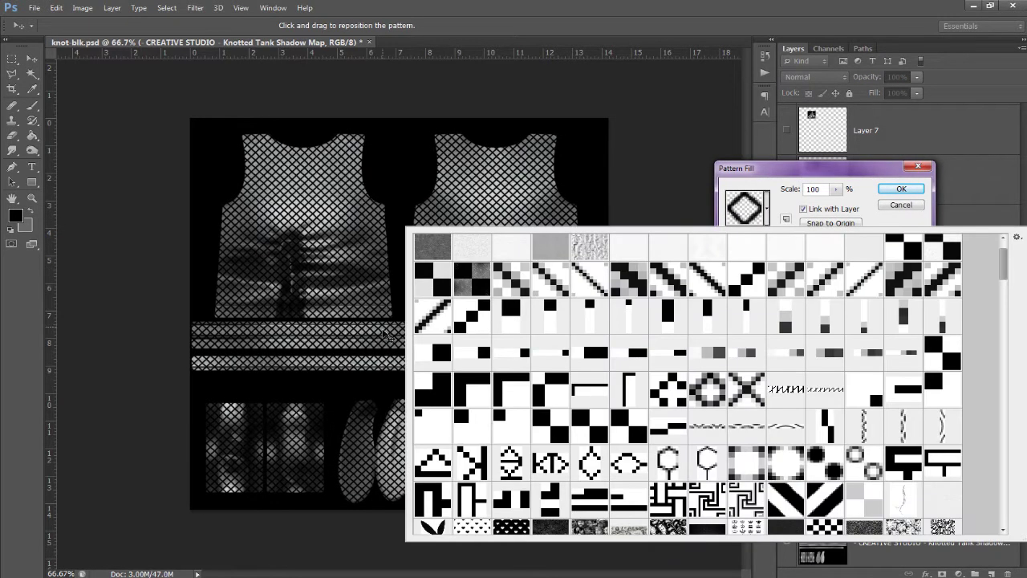
{"action": "scroll", "coordinate": [859, 453], "scroll_direction": "down", "scroll_amount": 1}
{"action": "left_click", "coordinate": [954, 478]}
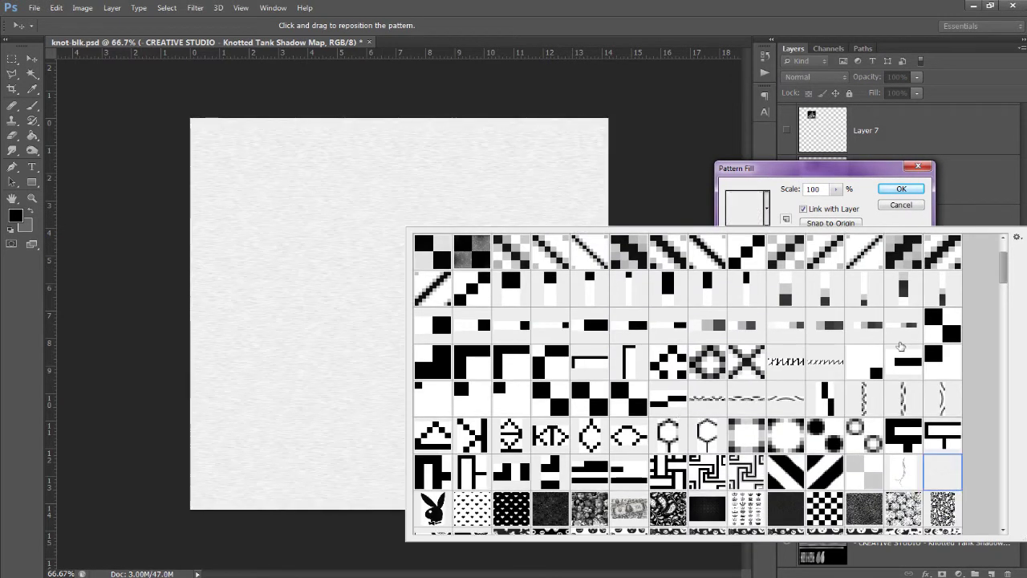
{"action": "left_click", "coordinate": [899, 192]}
{"action": "left_click", "coordinate": [899, 193]}
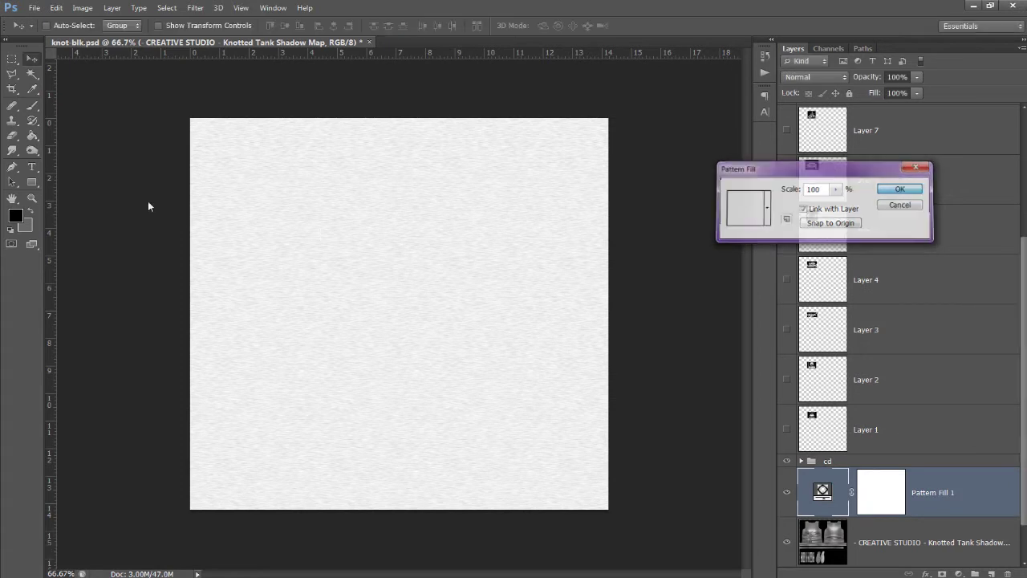
Convert the pattern fill layer to a smart object and rasterize it.
{"action": "right_click", "coordinate": [917, 492]}
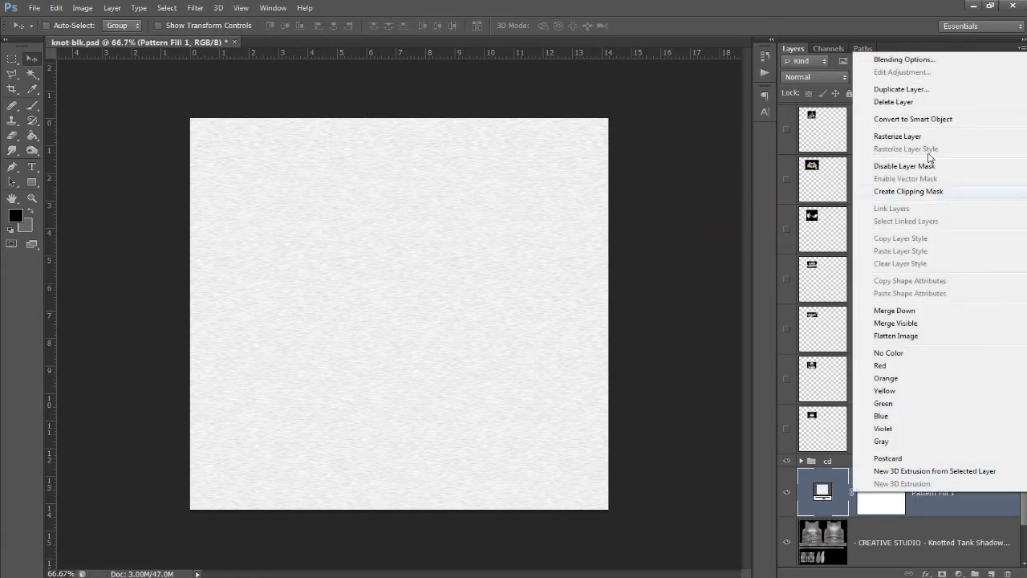
{"action": "left_click", "coordinate": [914, 119]}
{"action": "right_click", "coordinate": [910, 497]}
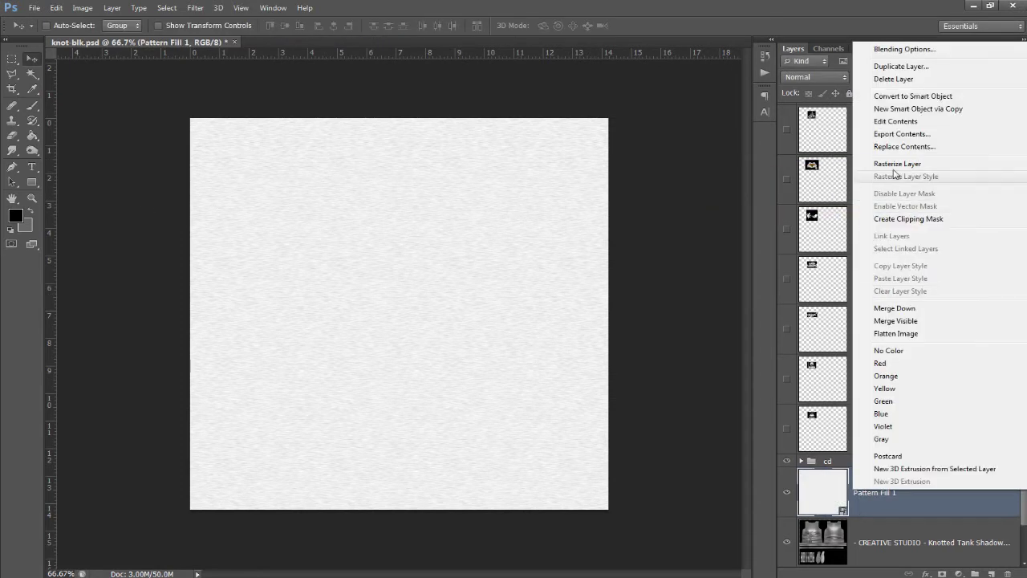
{"action": "left_click", "coordinate": [883, 170]}
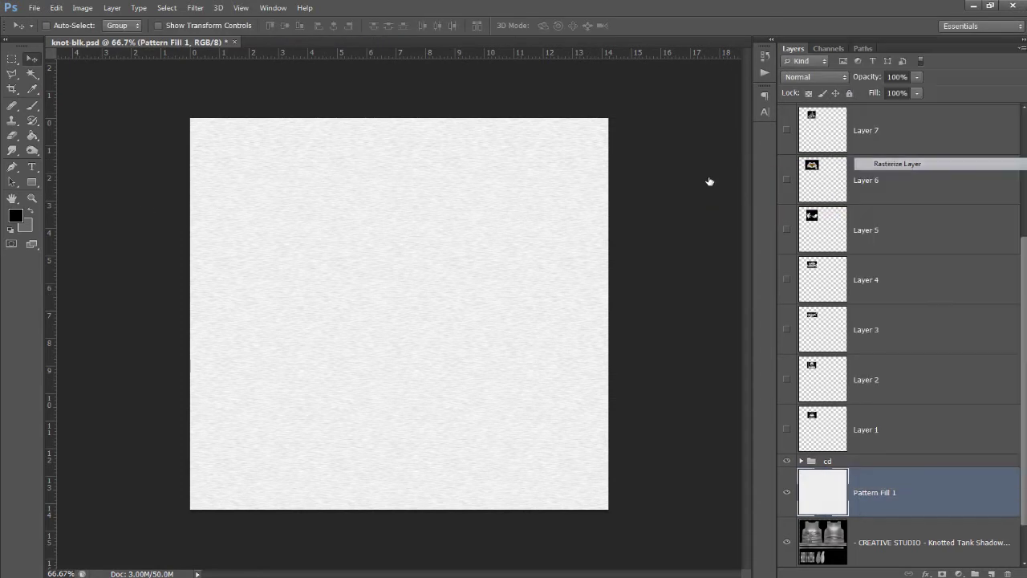
Apply a Motion Blur at a 0° angle to the rasterized pattern layer while viewing it at 100%.
{"action": "left_click", "coordinate": [195, 8]}
{"action": "left_click", "coordinate": [128, 123]}
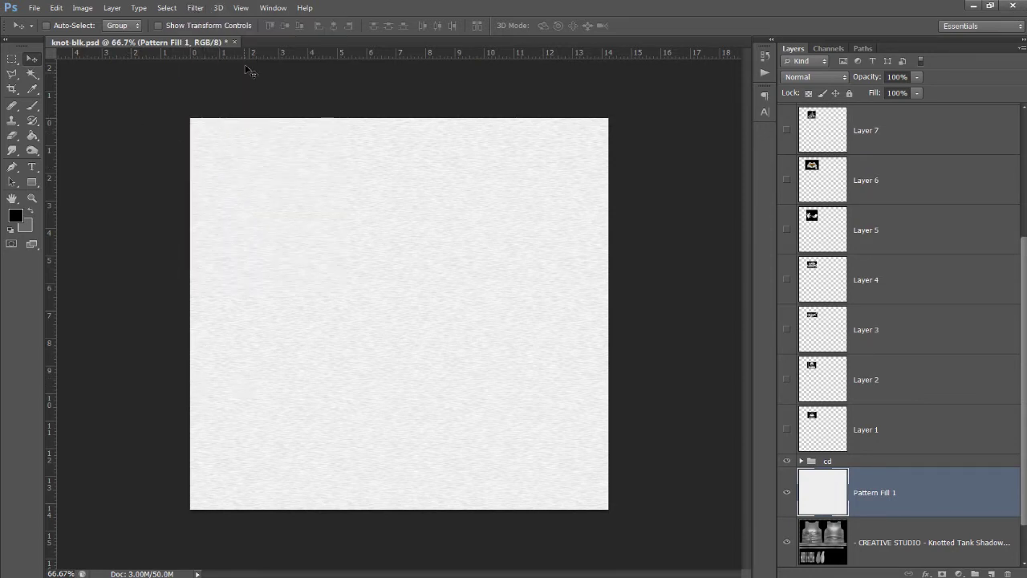
{"action": "left_click", "coordinate": [241, 8]}
{"action": "left_click", "coordinate": [253, 125]}
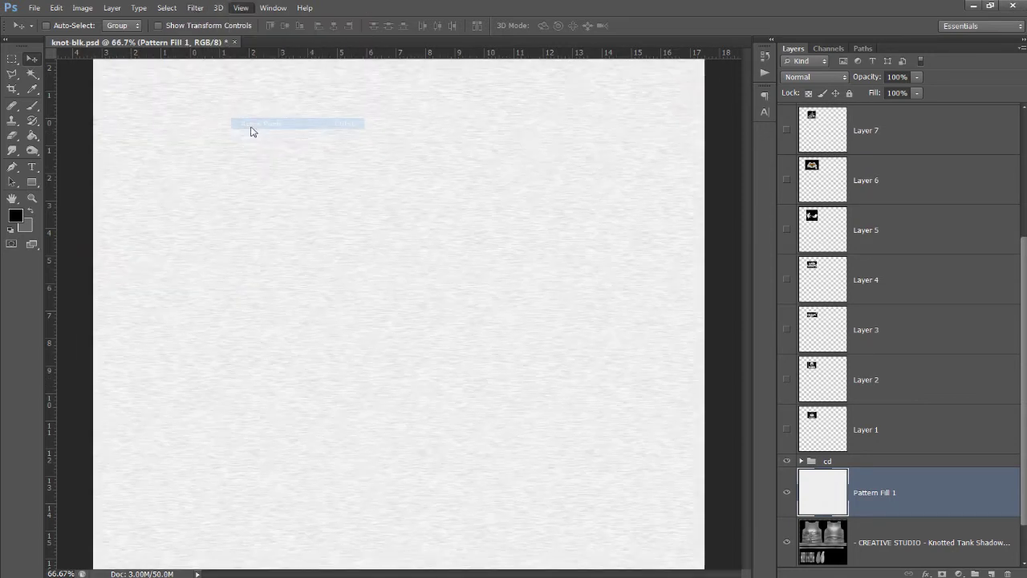
{"action": "scroll", "coordinate": [253, 146], "scroll_direction": "up", "scroll_amount": 3}
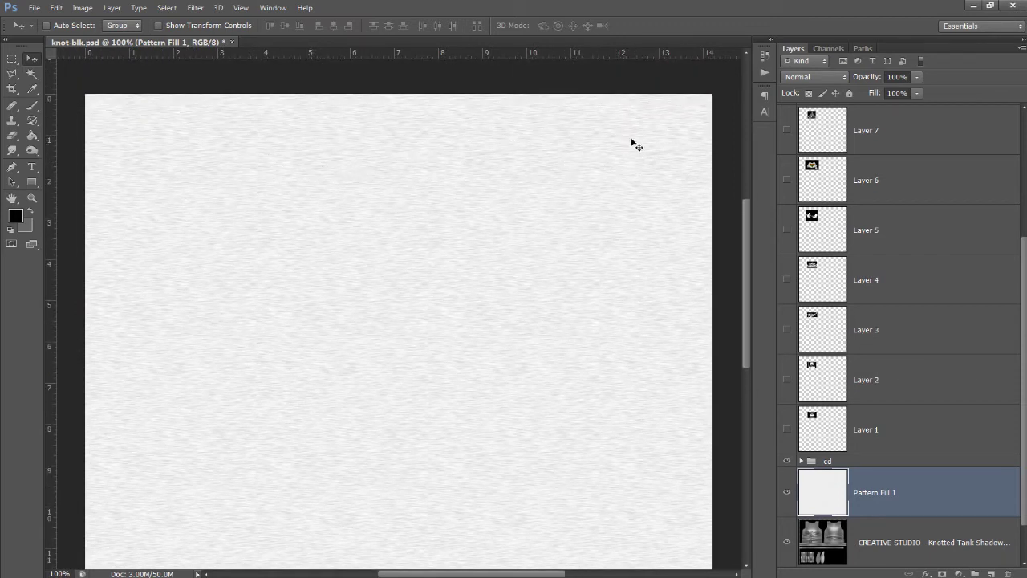
{"action": "left_click", "coordinate": [195, 10]}
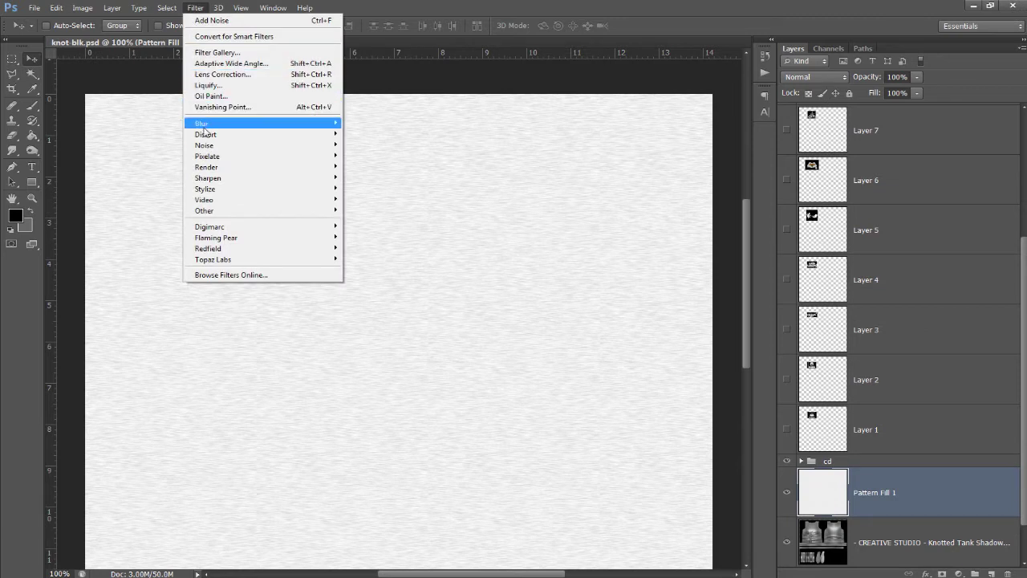
{"action": "mouse_move", "coordinate": [205, 125]}
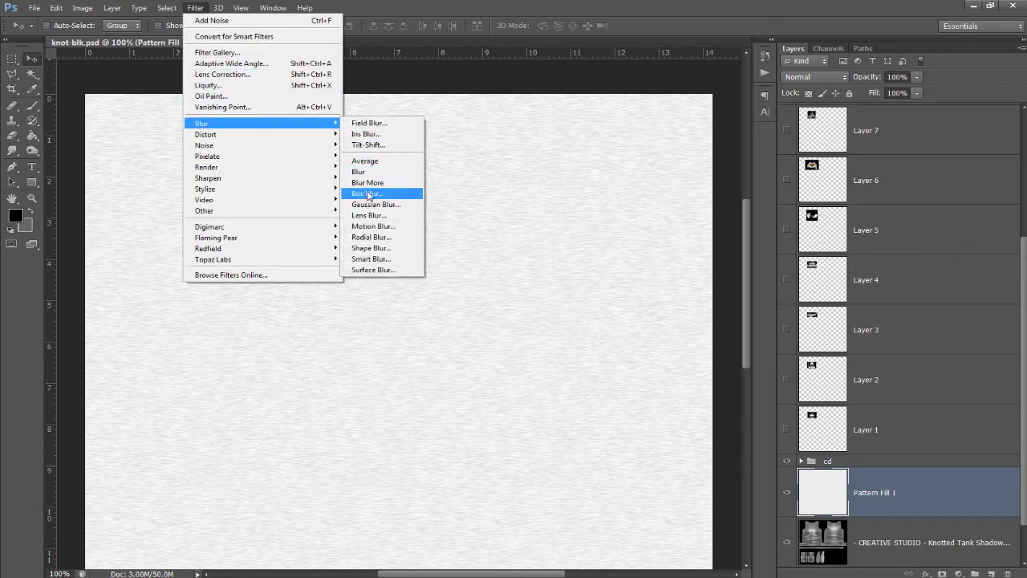
{"action": "left_click", "coordinate": [373, 225]}
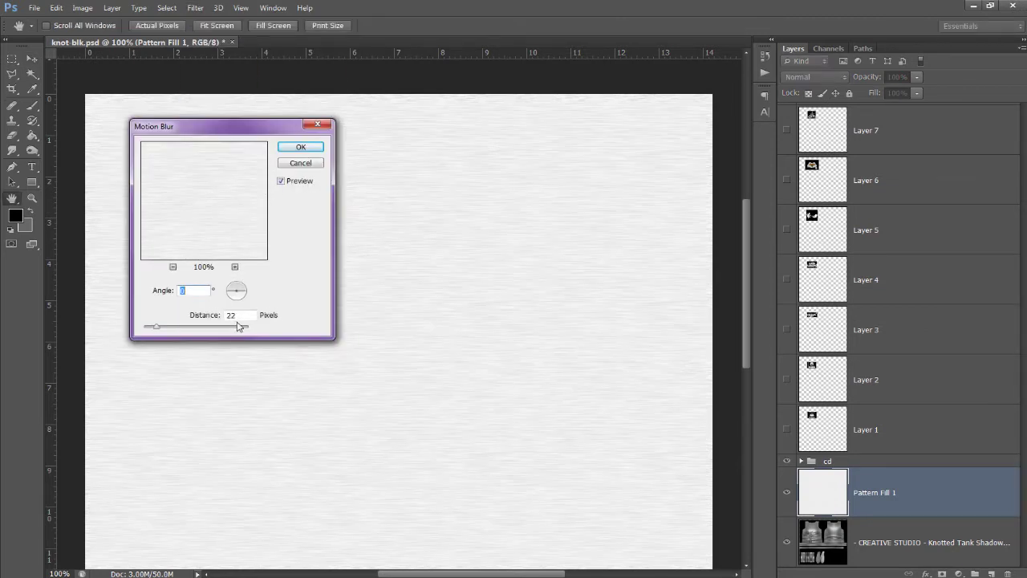
{"action": "left_click_drag", "start_coordinate": [209, 315], "coordinate": [169, 316]}
{"action": "left_click", "coordinate": [301, 147]}
{"action": "scroll", "coordinate": [420, 252], "scroll_direction": "down", "scroll_amount": 3}
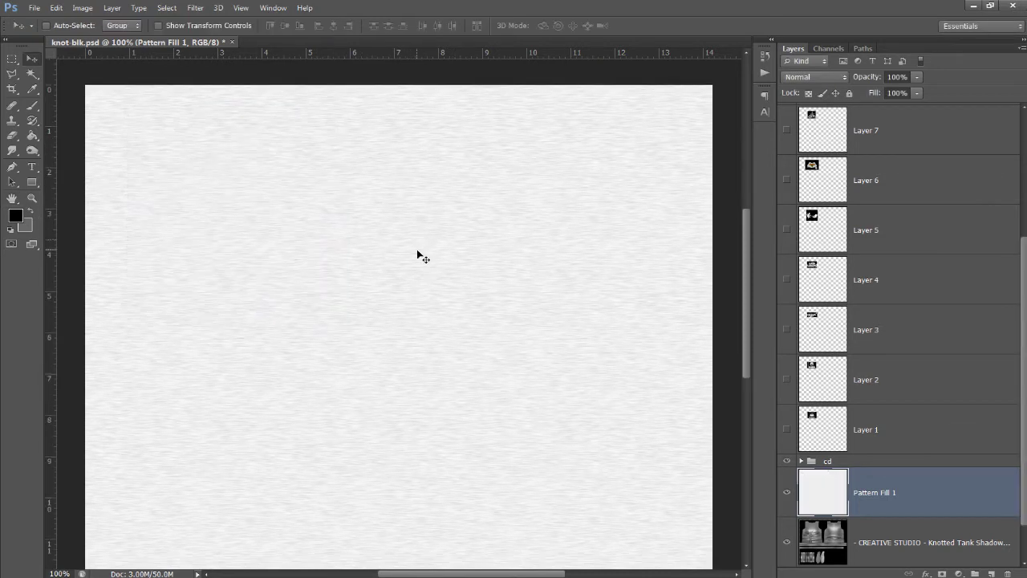
Set the pattern layer's blend mode to Multiply and compare the tank with the fabric grain hidden and shown.
{"action": "scroll", "coordinate": [672, 366], "scroll_direction": "down", "scroll_amount": 3}
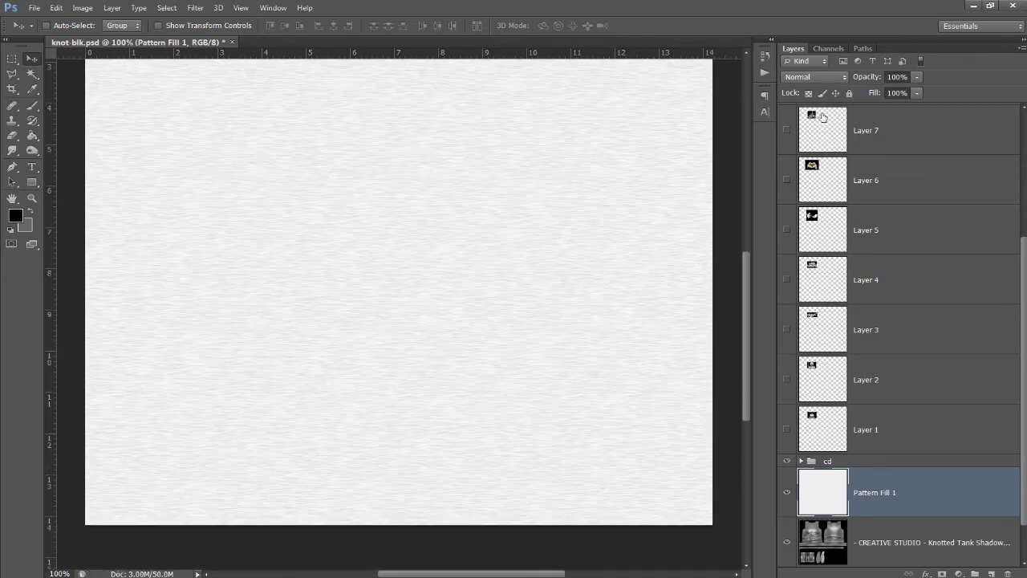
{"action": "left_click", "coordinate": [816, 77]}
{"action": "left_click", "coordinate": [815, 130]}
{"action": "scroll", "coordinate": [451, 161], "scroll_direction": "up", "scroll_amount": 5}
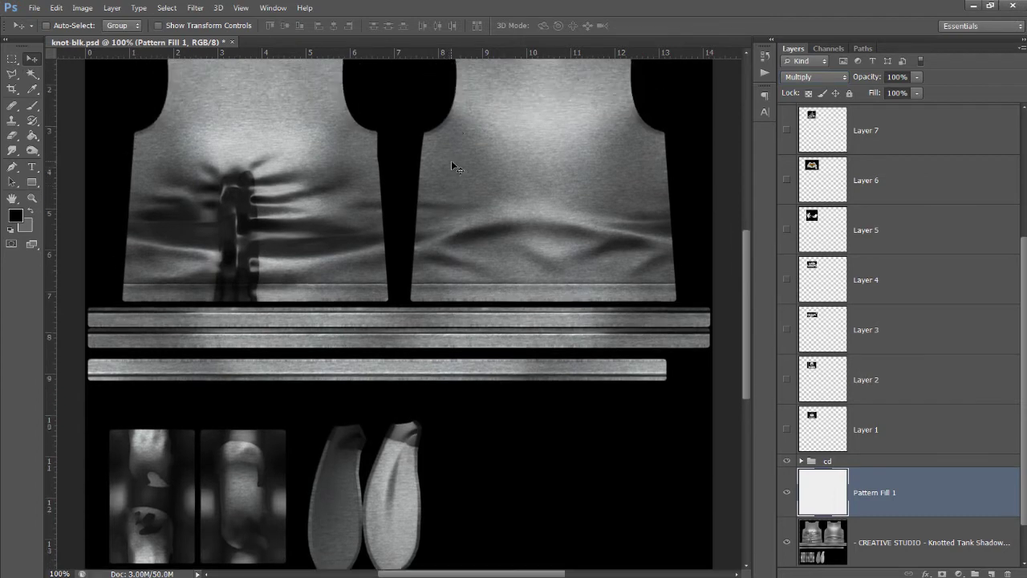
{"action": "left_click", "coordinate": [788, 493]}
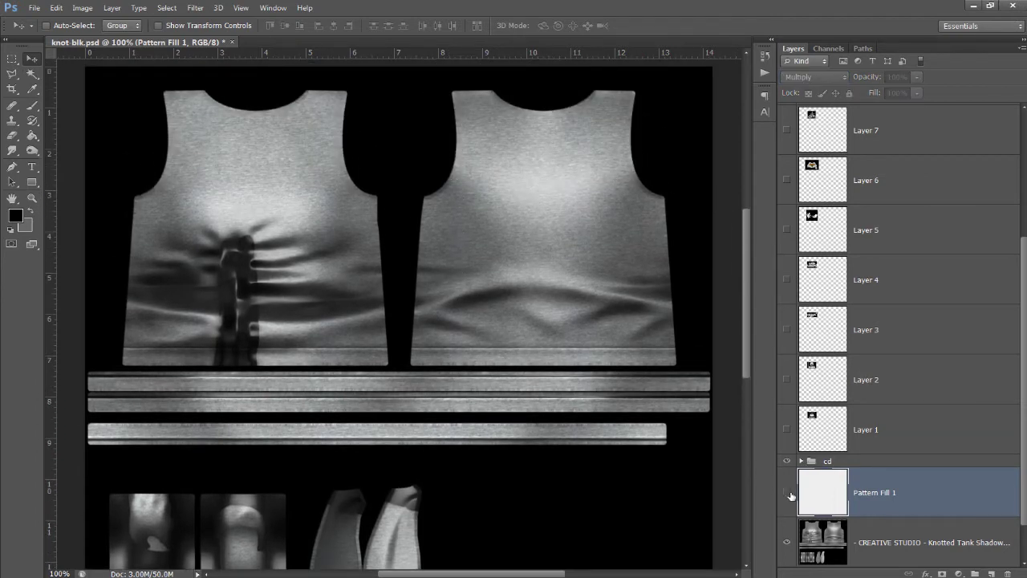
{"action": "left_click", "coordinate": [788, 494]}
{"action": "left_click", "coordinate": [788, 494]}
{"action": "left_click", "coordinate": [789, 494]}
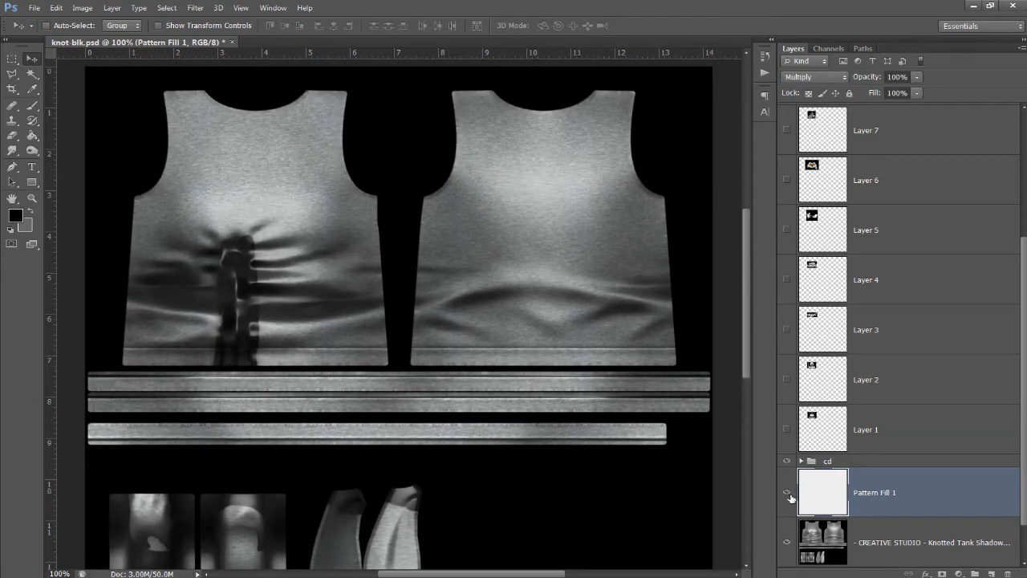
Fit the whole canvas in view, hide the cd group and add a new empty layer above it.
{"action": "left_click", "coordinate": [789, 495]}
{"action": "left_click", "coordinate": [240, 8]}
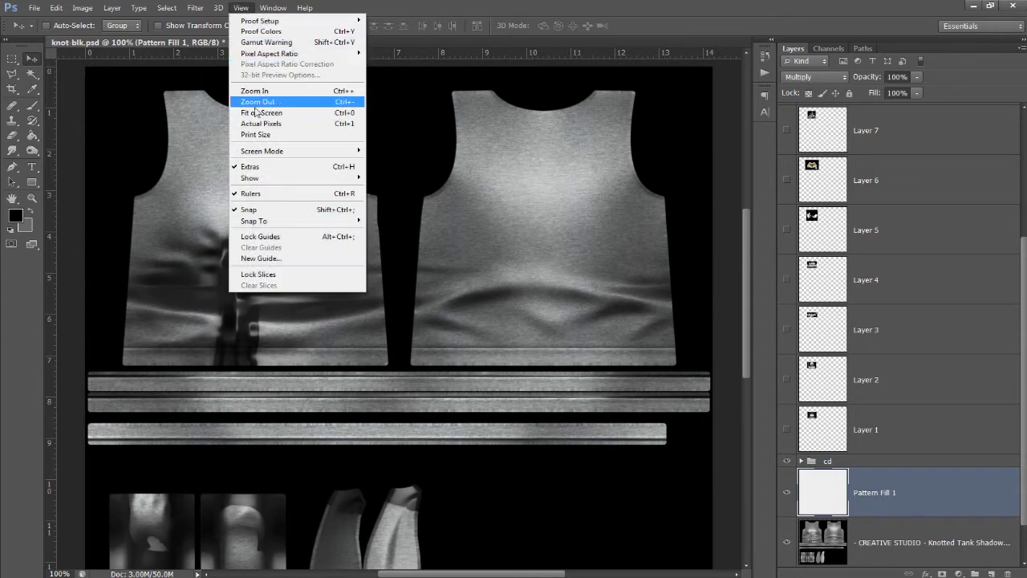
{"action": "left_click", "coordinate": [257, 107]}
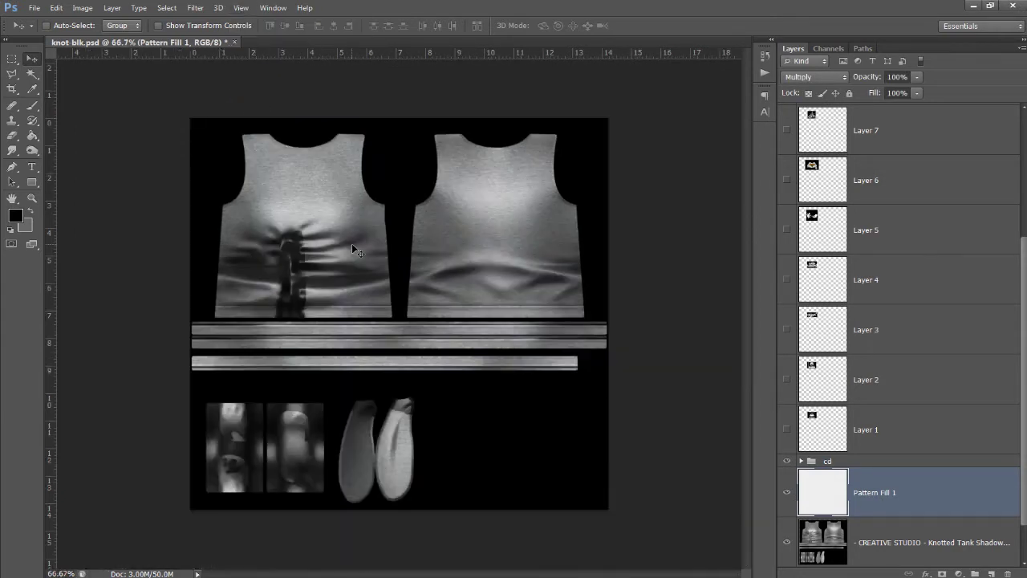
{"action": "left_click", "coordinate": [835, 464]}
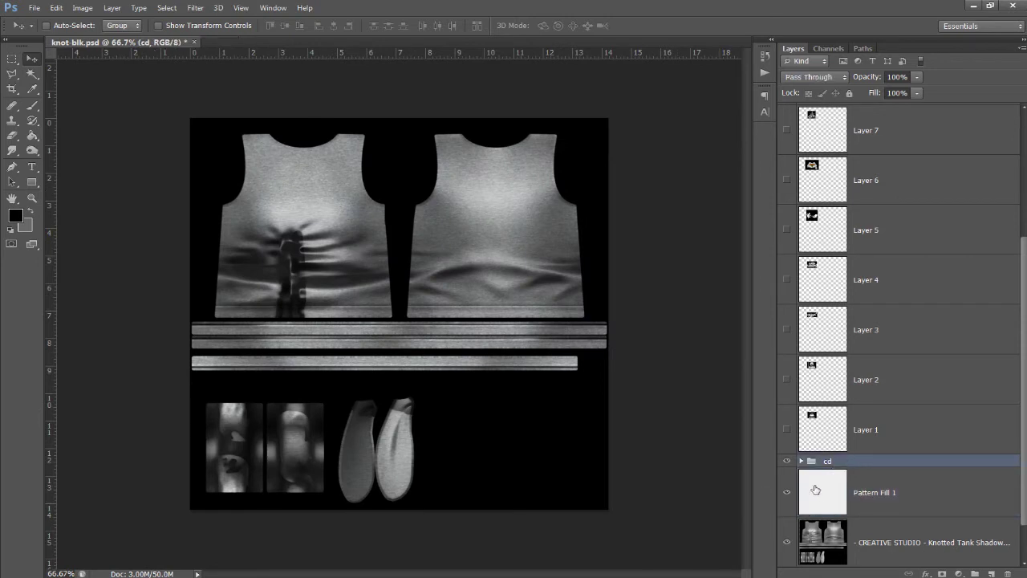
{"action": "left_click", "coordinate": [787, 462]}
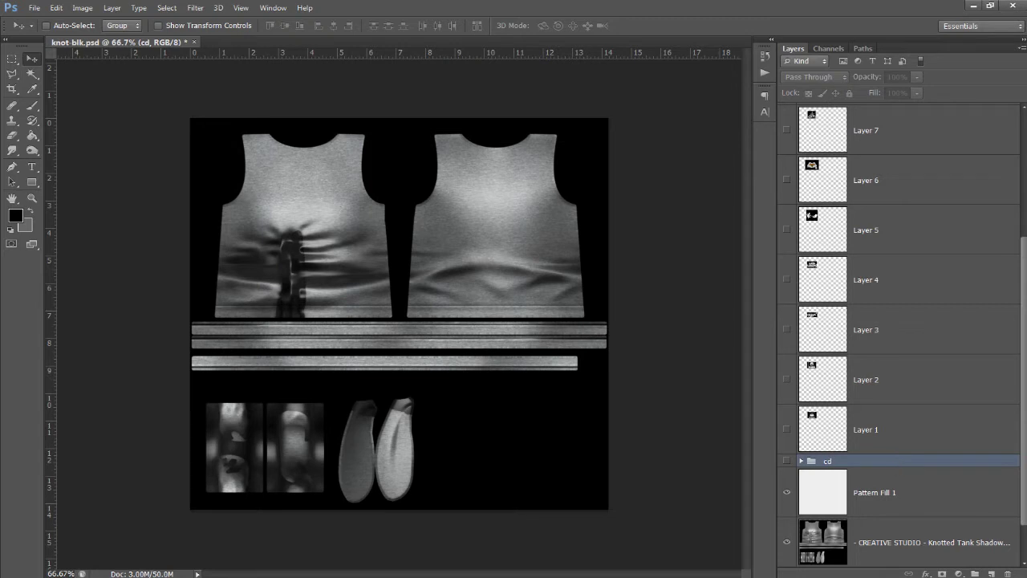
{"action": "left_click", "coordinate": [992, 574]}
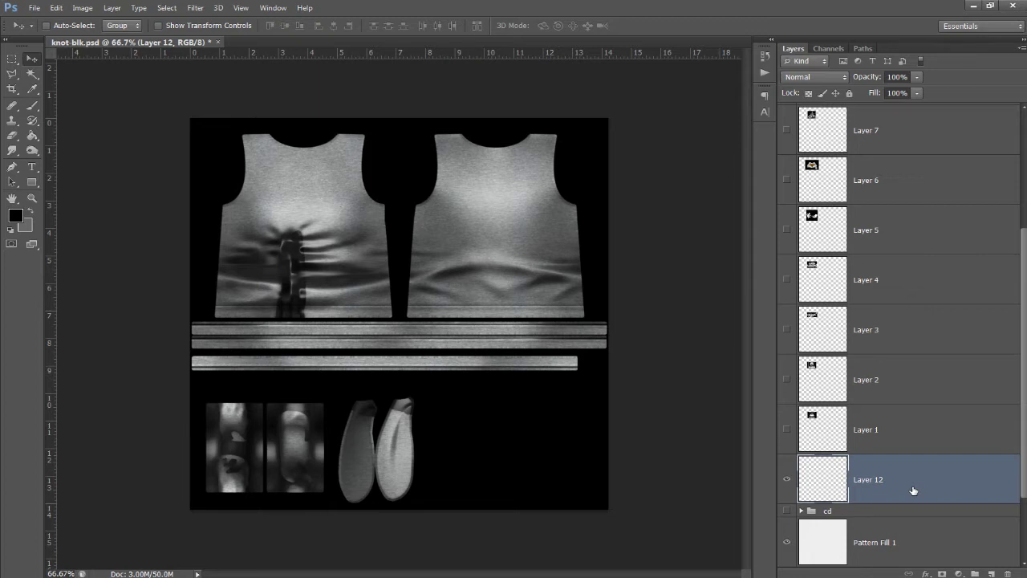
Fill the new layer with a neutral dark grey foreground colour using the Paint Bucket.
{"action": "left_click", "coordinate": [33, 136]}
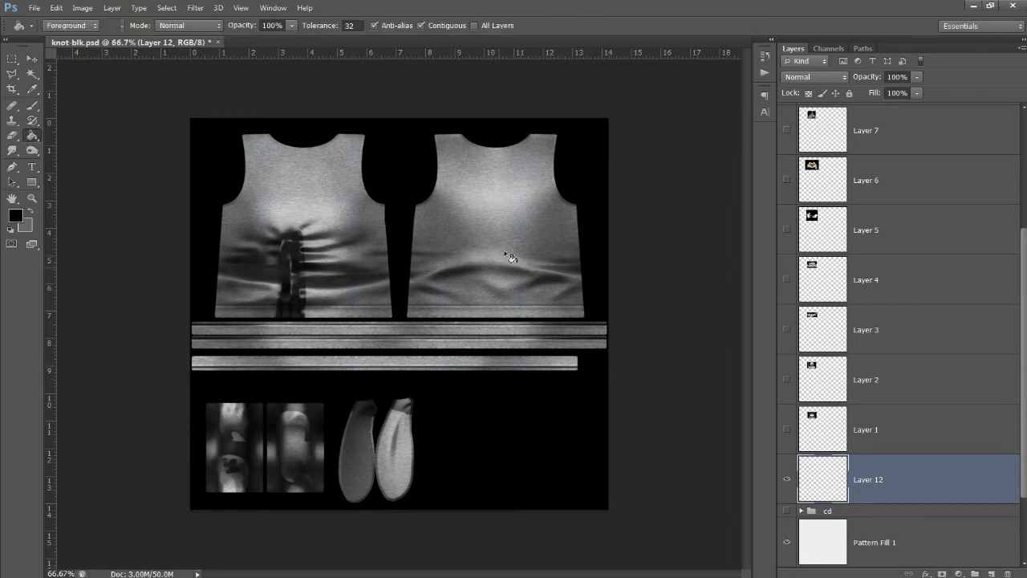
{"action": "left_click", "coordinate": [16, 216]}
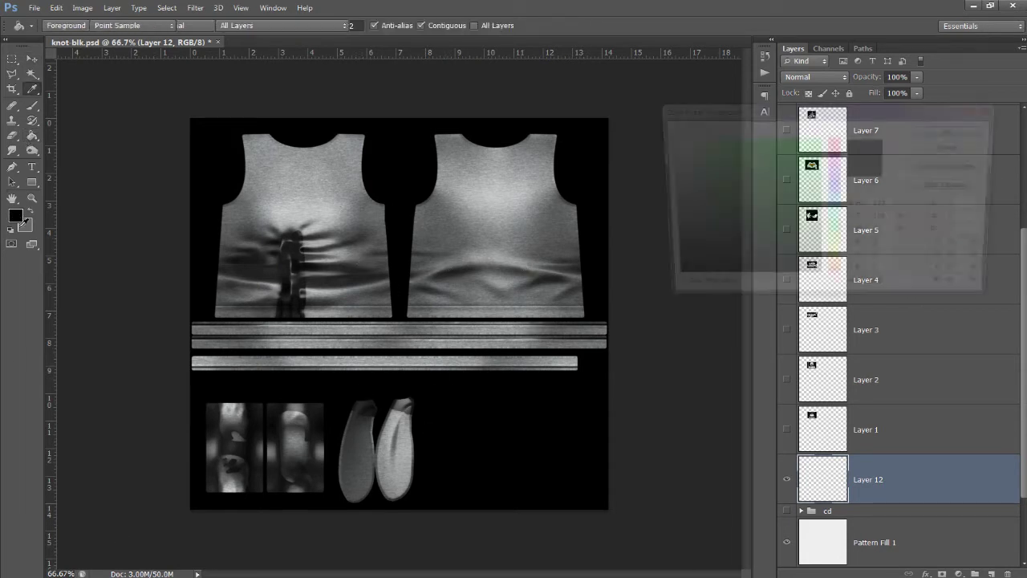
{"action": "left_click_drag", "start_coordinate": [694, 265], "coordinate": [664, 265]}
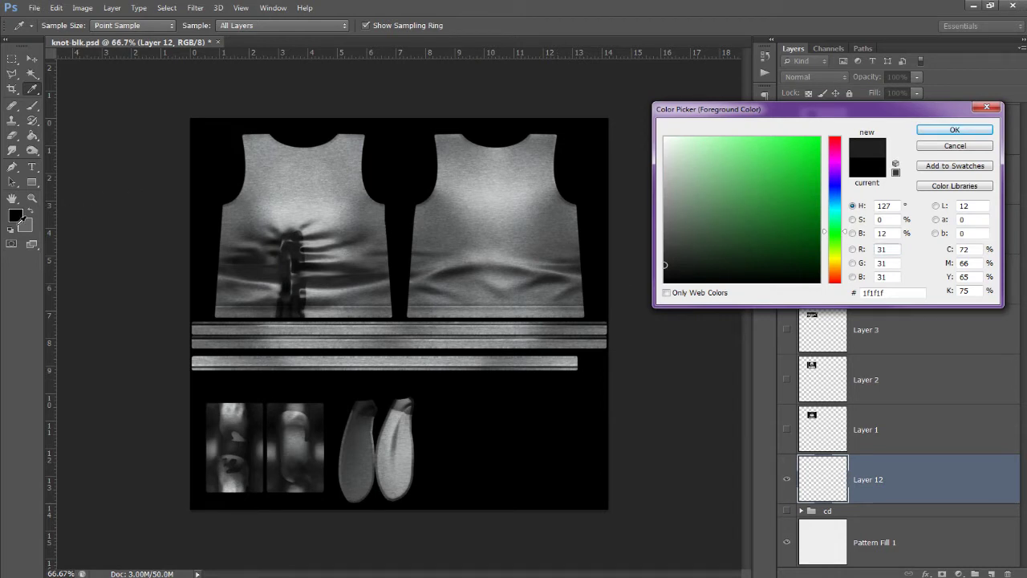
{"action": "left_click", "coordinate": [665, 261]}
{"action": "left_click", "coordinate": [943, 134]}
{"action": "key", "text": "g"}
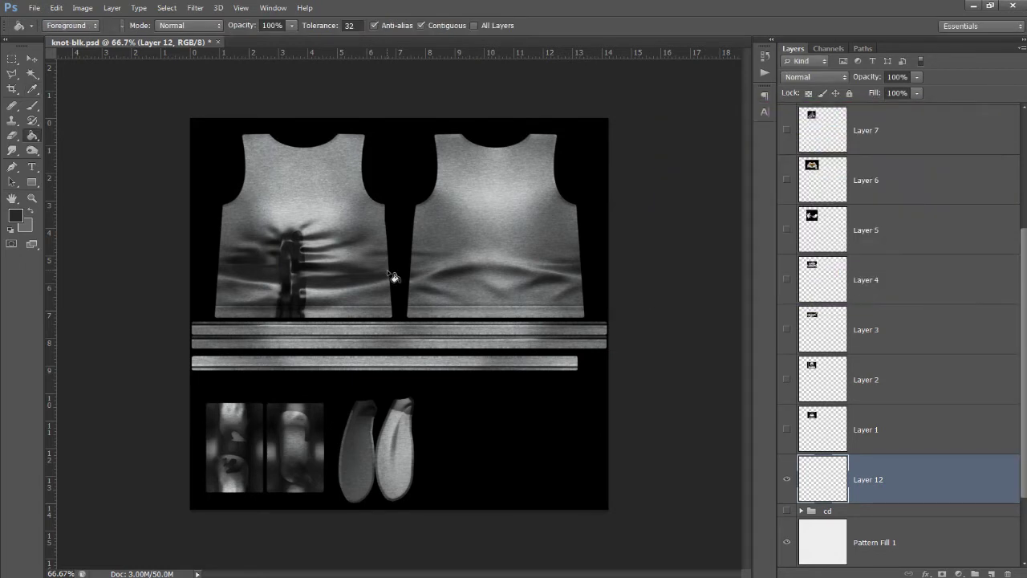
{"action": "left_click", "coordinate": [391, 278]}
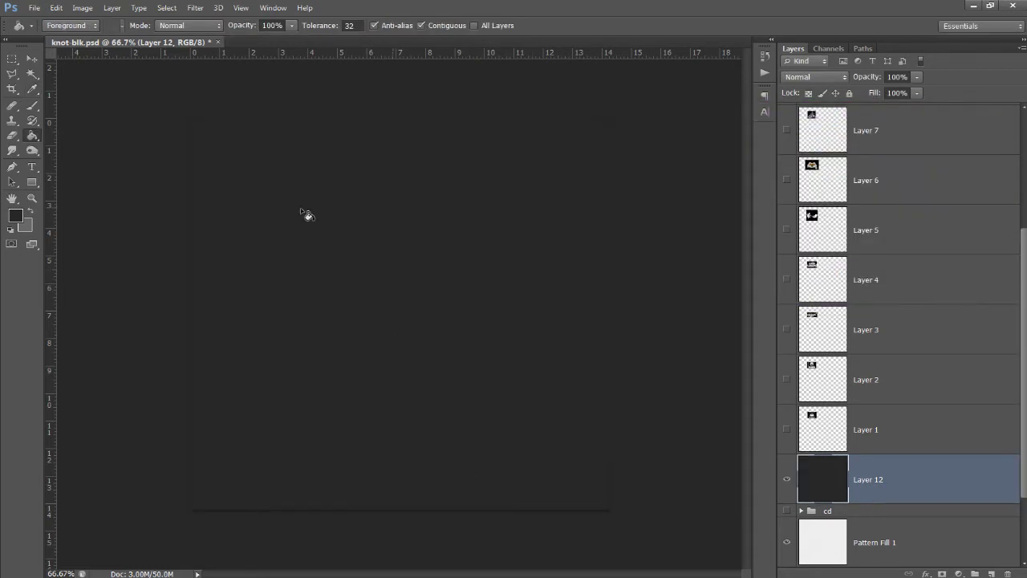
Set the dark grey layer's blend mode to Multiply and check the darkened tank at 100% zoom.
{"action": "left_click", "coordinate": [33, 58]}
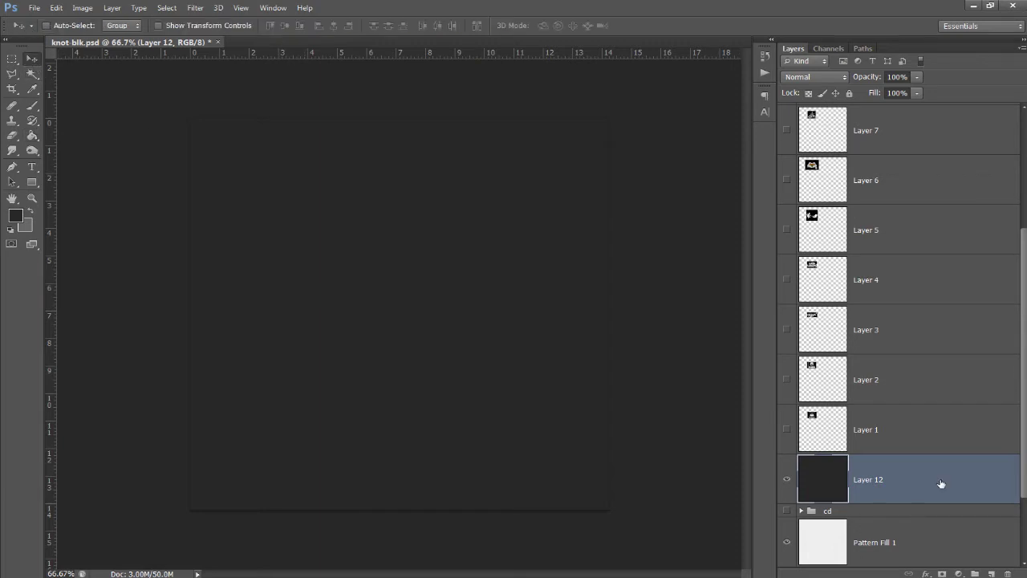
{"action": "left_click", "coordinate": [813, 78]}
{"action": "left_click", "coordinate": [825, 128]}
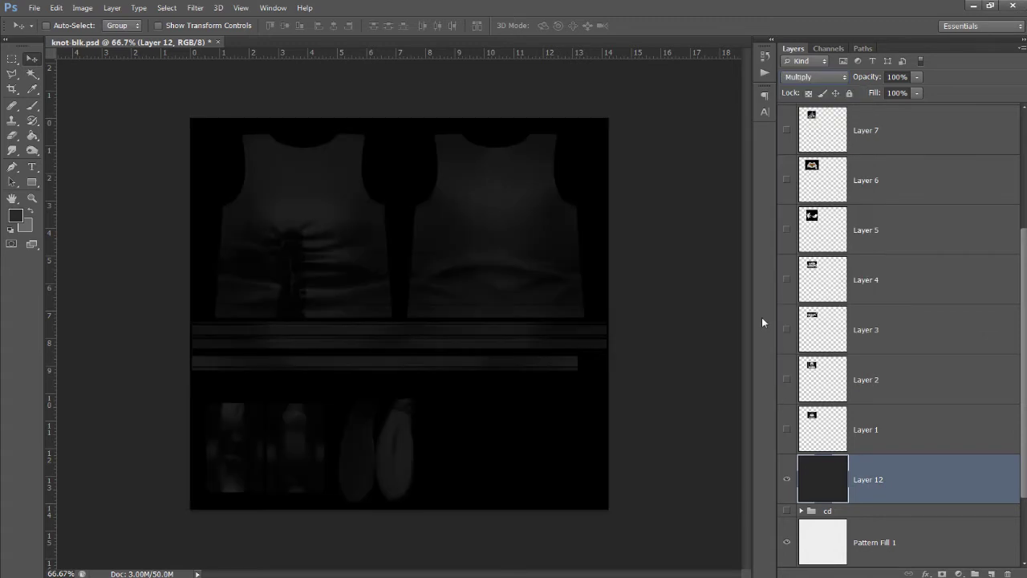
{"action": "left_click", "coordinate": [241, 8]}
{"action": "left_click", "coordinate": [252, 130]}
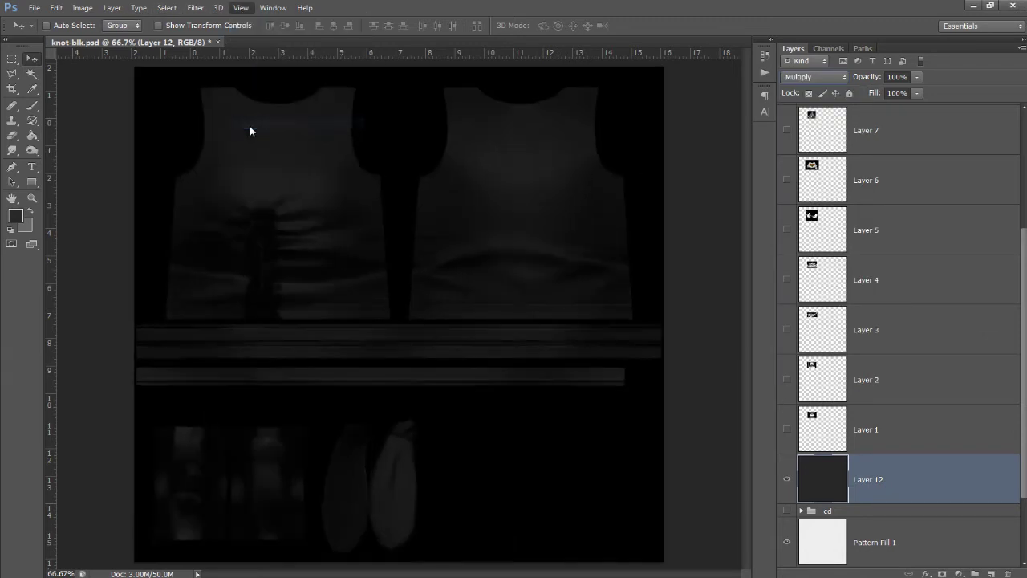
{"action": "scroll", "coordinate": [305, 232], "scroll_direction": "up", "scroll_amount": 3}
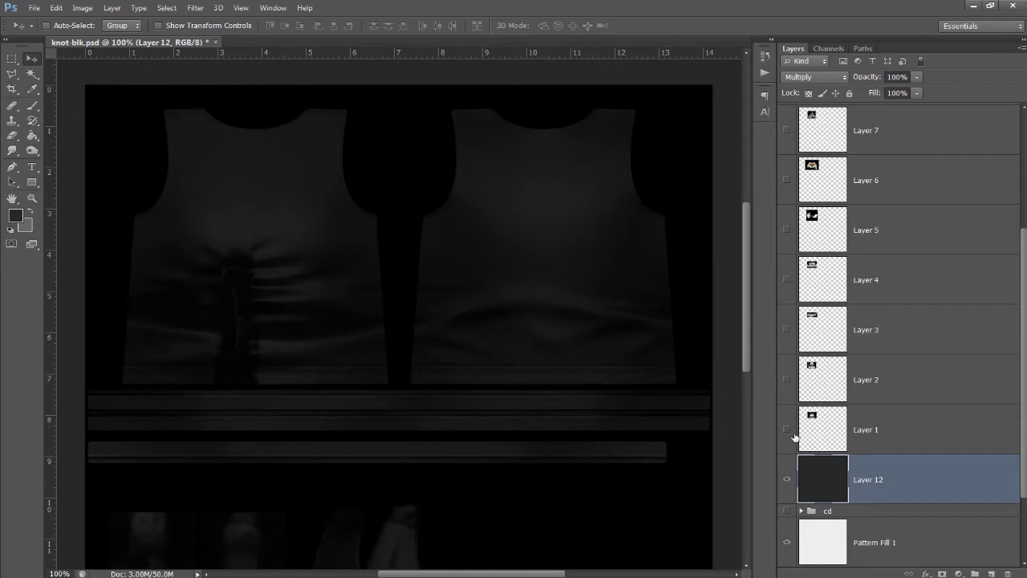
Show the Vegetarian logo on Layer 1 and set it to Normal blend mode with 100% fill.
{"action": "left_click", "coordinate": [981, 430]}
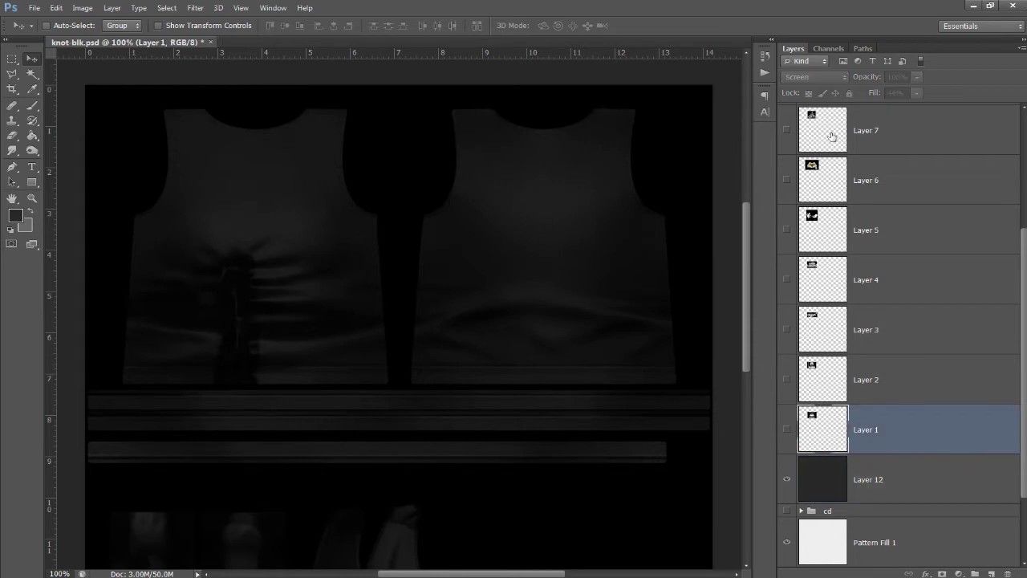
{"action": "left_click", "coordinate": [787, 431]}
{"action": "left_click", "coordinate": [815, 76]}
{"action": "left_click", "coordinate": [806, 79]}
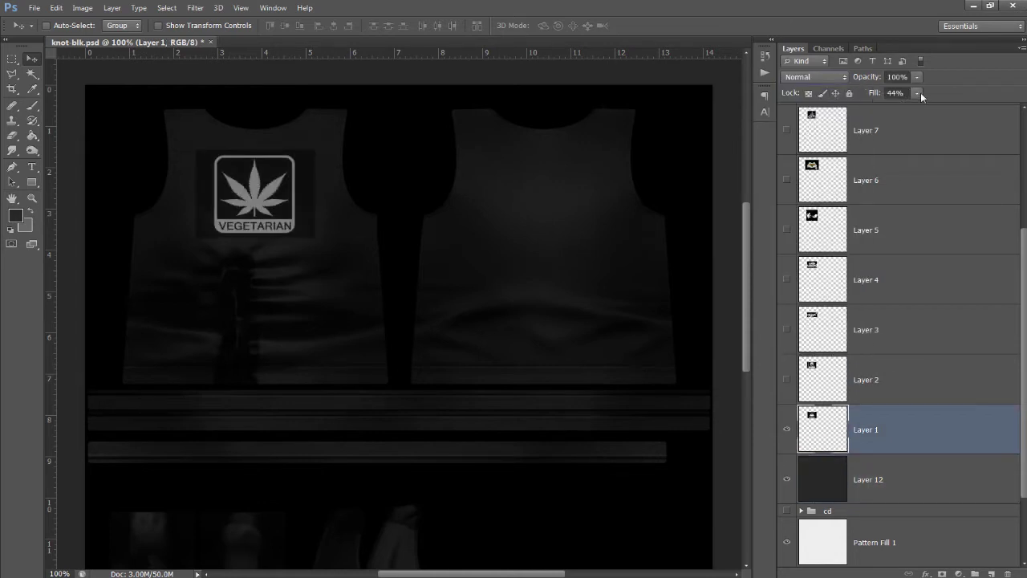
{"action": "left_click", "coordinate": [921, 93]}
{"action": "left_click_drag", "start_coordinate": [920, 107], "coordinate": [984, 105]}
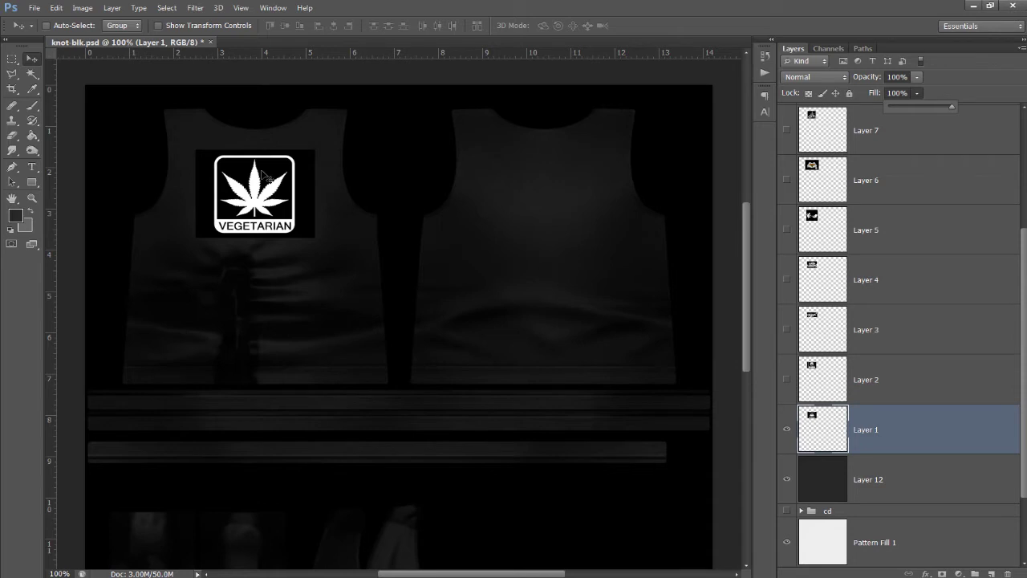
{"action": "left_click", "coordinate": [277, 198]}
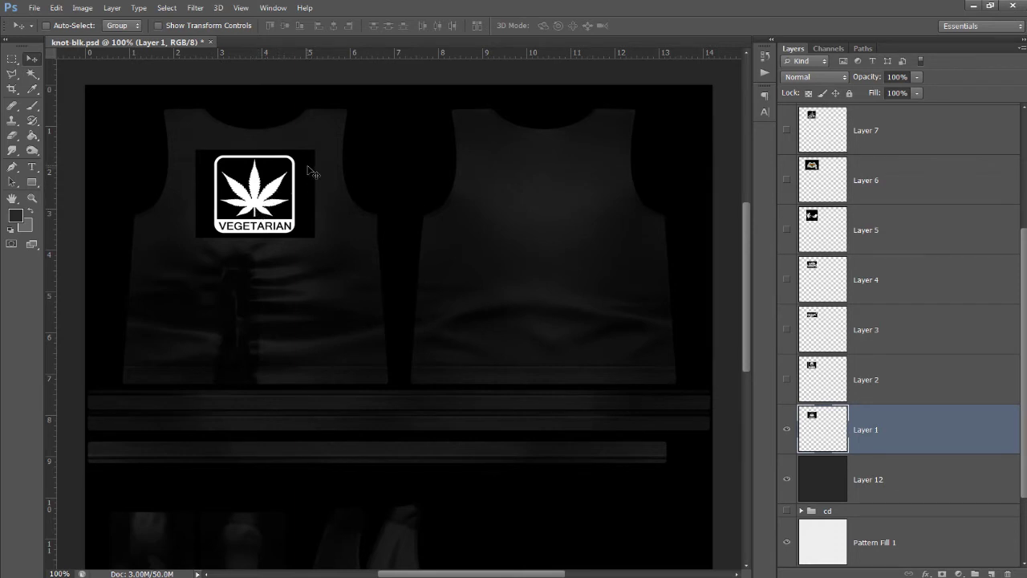
Show the Cotton Mouth logo on Layer 2 and set it to Normal blend mode with 100% fill.
{"action": "left_click", "coordinate": [787, 379]}
{"action": "left_click", "coordinate": [878, 361]}
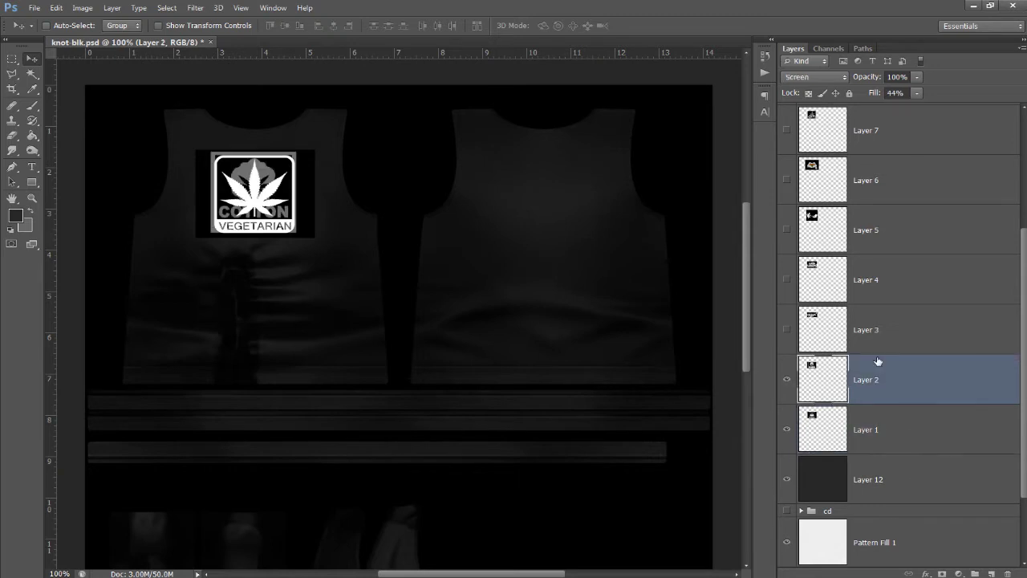
{"action": "left_click", "coordinate": [815, 76]}
{"action": "left_click", "coordinate": [803, 77]}
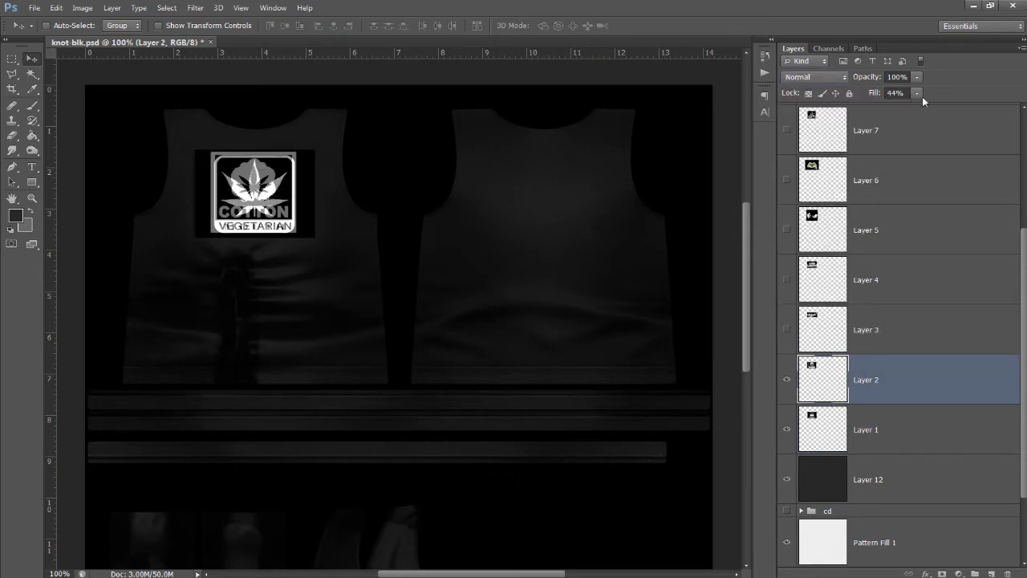
{"action": "left_click", "coordinate": [918, 94]}
{"action": "left_click_drag", "start_coordinate": [918, 108], "coordinate": [955, 108]}
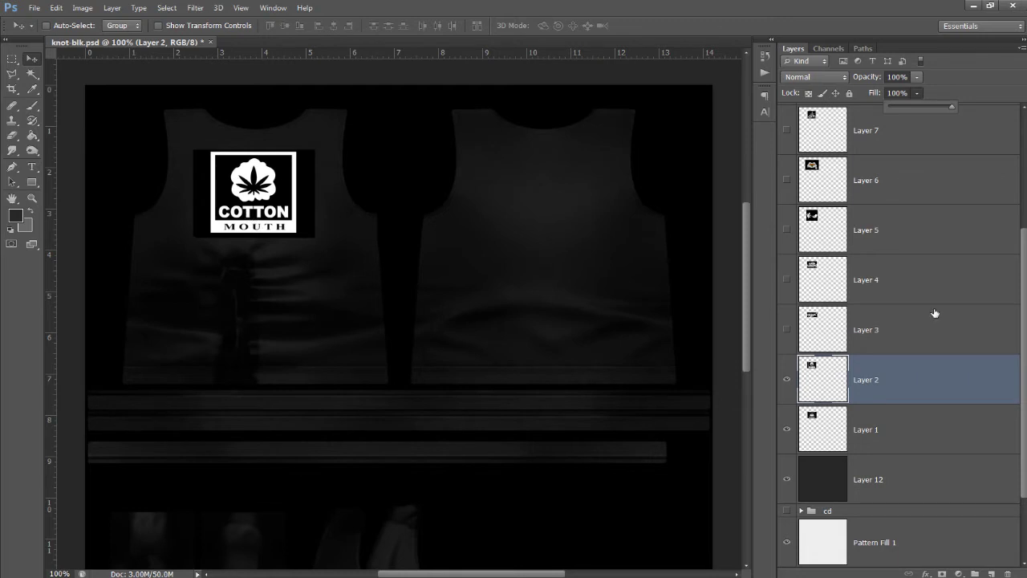
Show the Tweed logo on Layer 3 and set it to Normal blend mode with 100% fill.
{"action": "left_click", "coordinate": [786, 329]}
{"action": "left_click", "coordinate": [880, 325]}
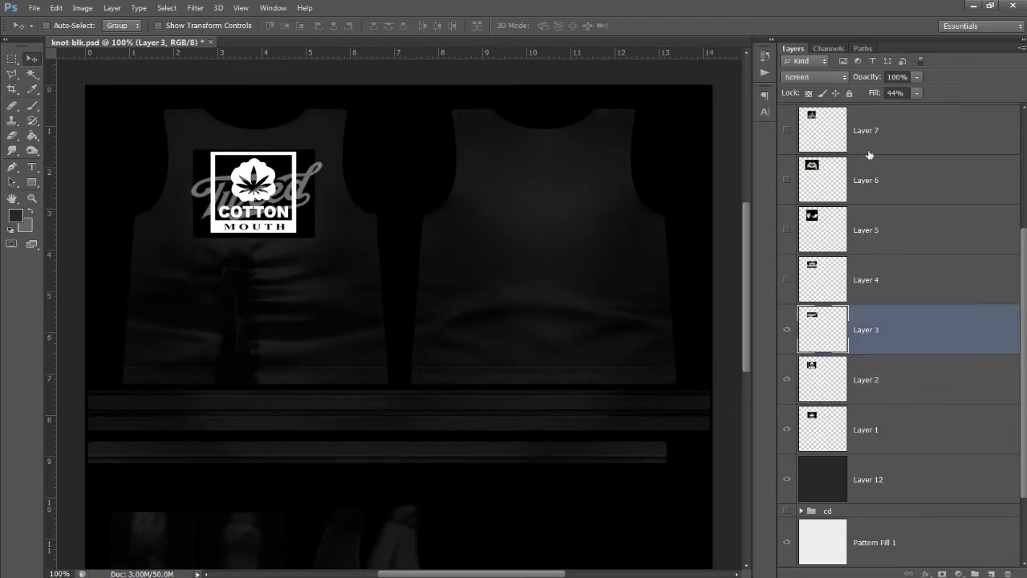
{"action": "left_click", "coordinate": [815, 76]}
{"action": "left_click", "coordinate": [803, 84]}
{"action": "left_click", "coordinate": [917, 94]}
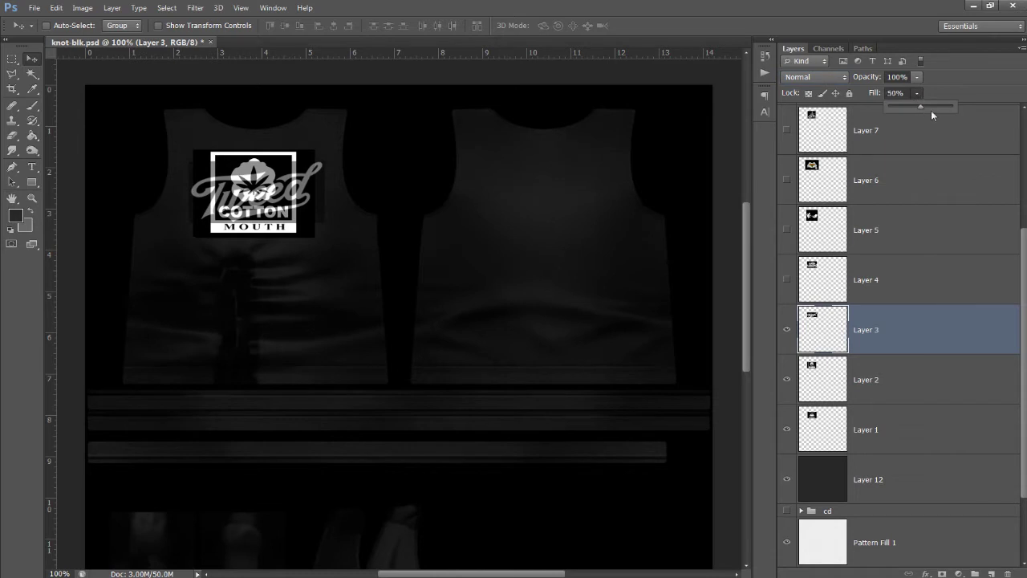
{"action": "left_click_drag", "start_coordinate": [931, 115], "coordinate": [962, 109]}
Show the Weed Warlock logo on Layer 4 and set it to Normal blend mode with 100% opacity.
{"action": "left_click", "coordinate": [787, 280]}
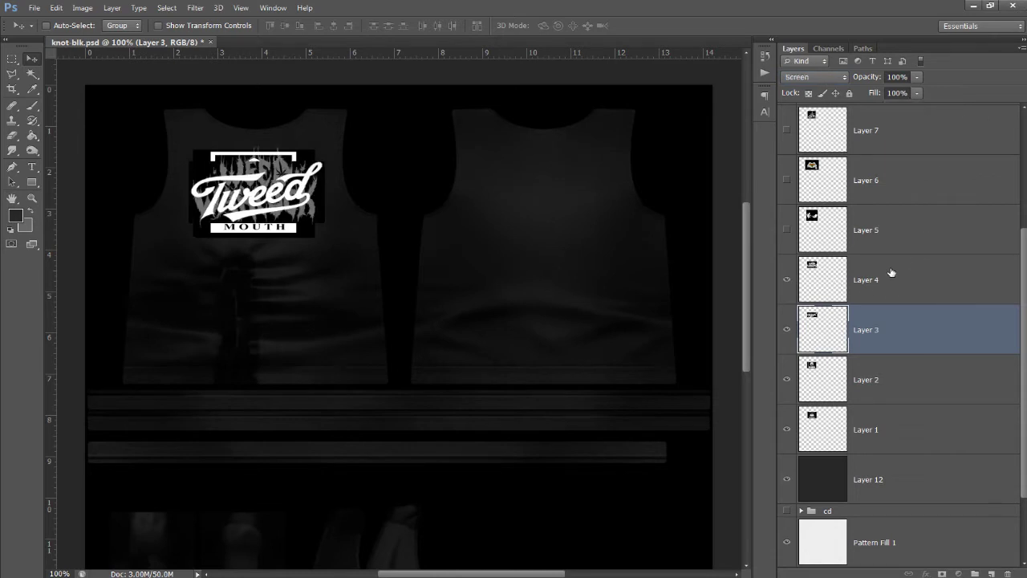
{"action": "left_click", "coordinate": [891, 277]}
{"action": "left_click", "coordinate": [815, 76]}
{"action": "left_click", "coordinate": [802, 92]}
{"action": "left_click", "coordinate": [918, 77]}
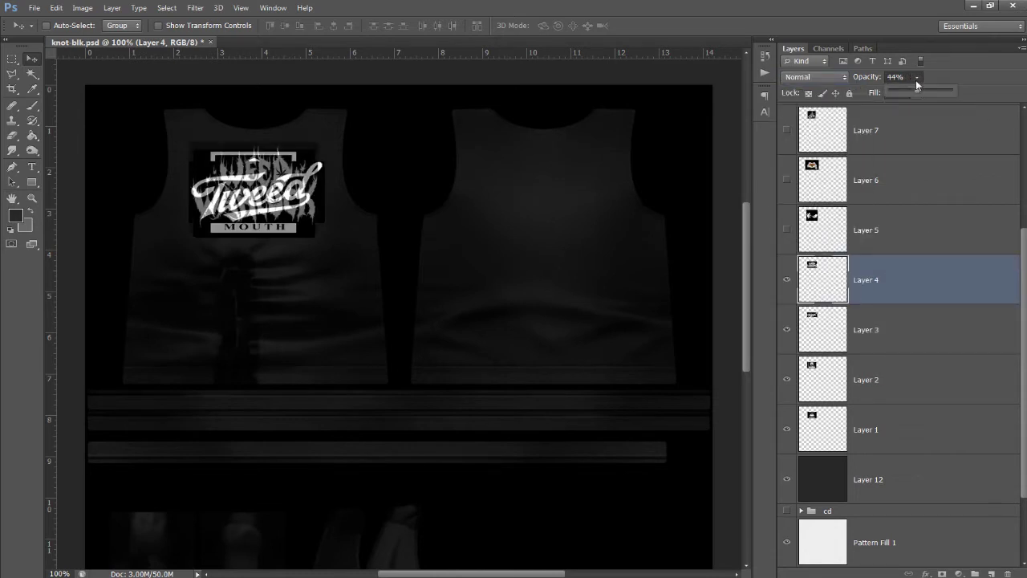
{"action": "left_click_drag", "start_coordinate": [1003, 95], "coordinate": [1003, 95]}
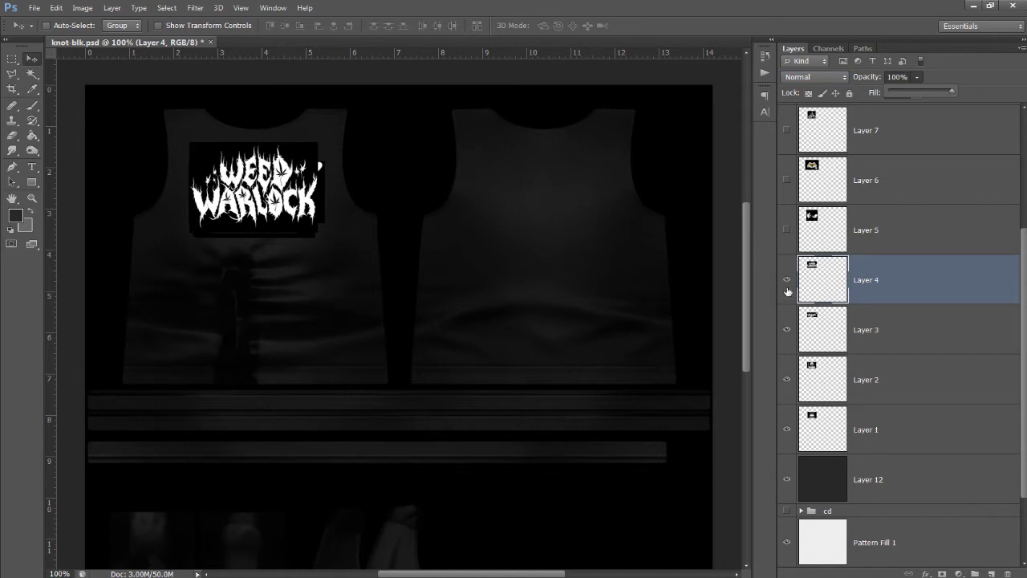
Hide Layers 4, 3 and 2 so only the Vegetarian logo shows, and make Layer 1 active.
{"action": "left_click", "coordinate": [787, 280]}
{"action": "left_click", "coordinate": [787, 330]}
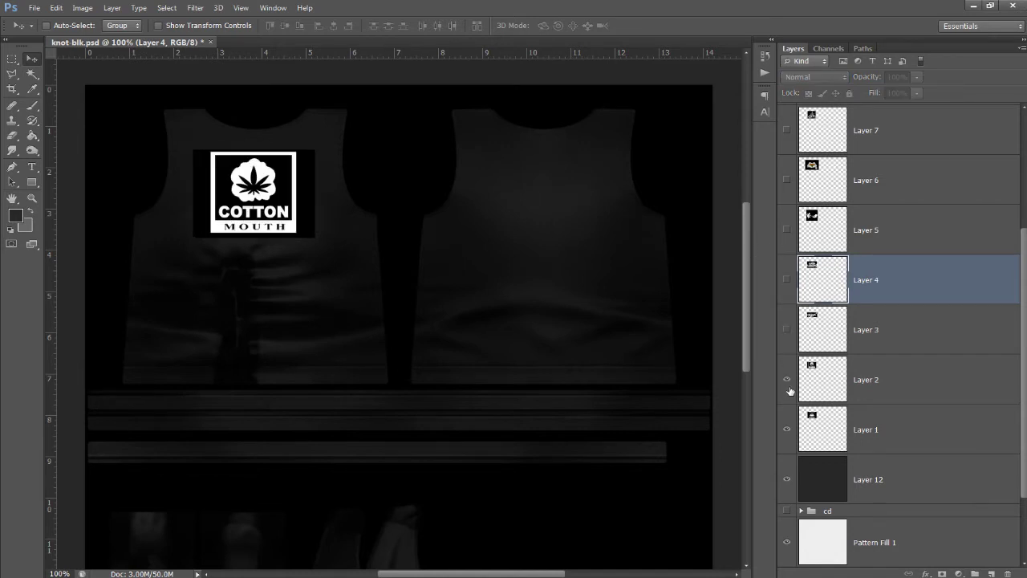
{"action": "left_click", "coordinate": [787, 380]}
{"action": "left_click", "coordinate": [915, 445]}
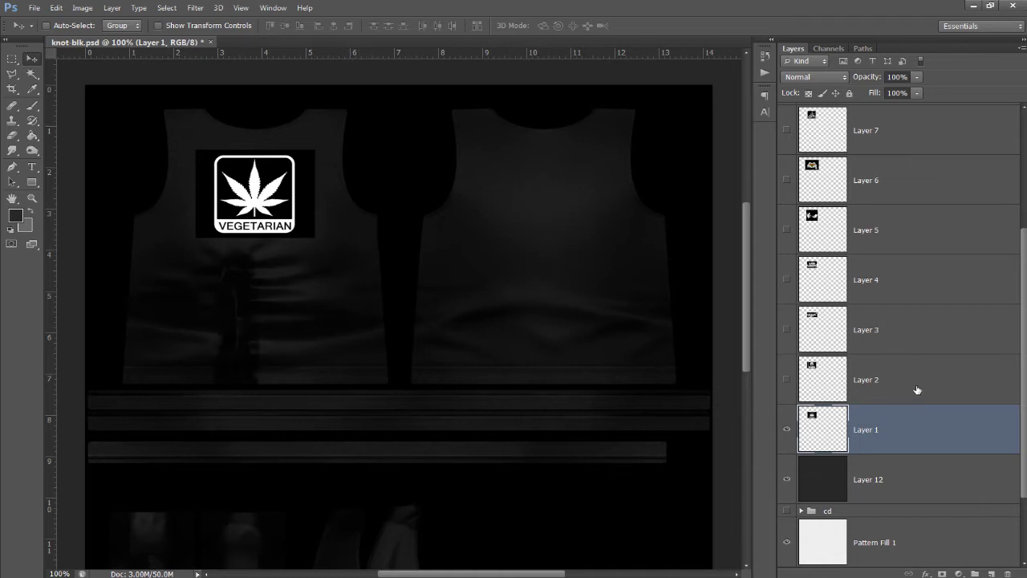
Try the Screen blend mode with 67% fill on the Vegetarian logo, and return it to Normal at 100% fill.
{"action": "left_click", "coordinate": [826, 76]}
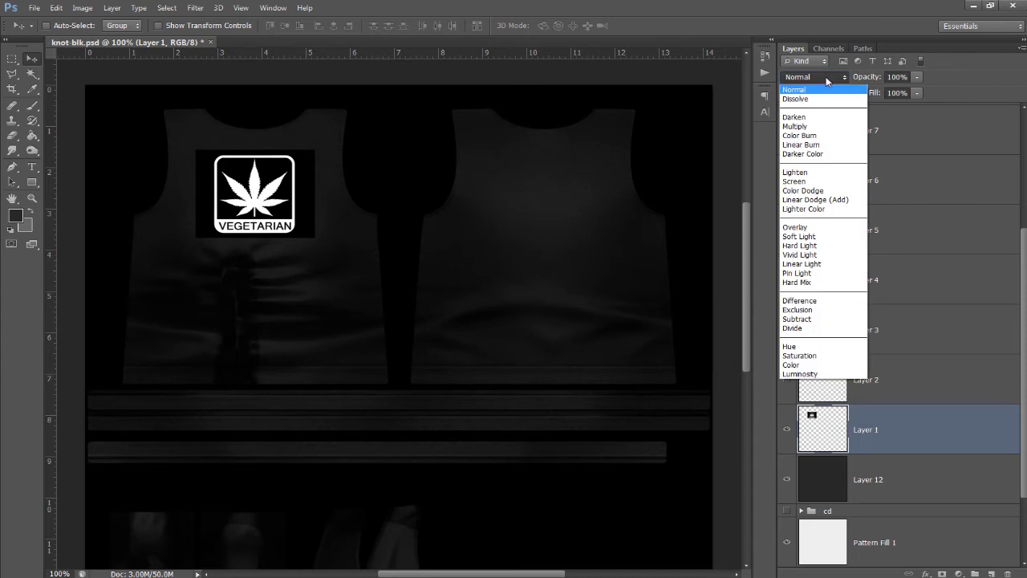
{"action": "left_click", "coordinate": [828, 183]}
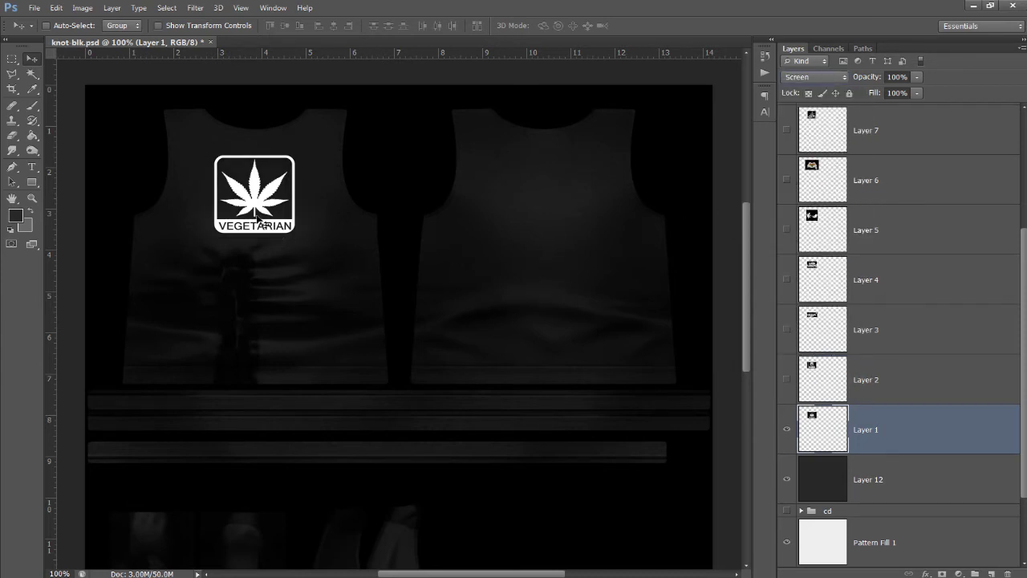
{"action": "left_click", "coordinate": [917, 93]}
{"action": "left_click_drag", "start_coordinate": [893, 109], "coordinate": [896, 109]}
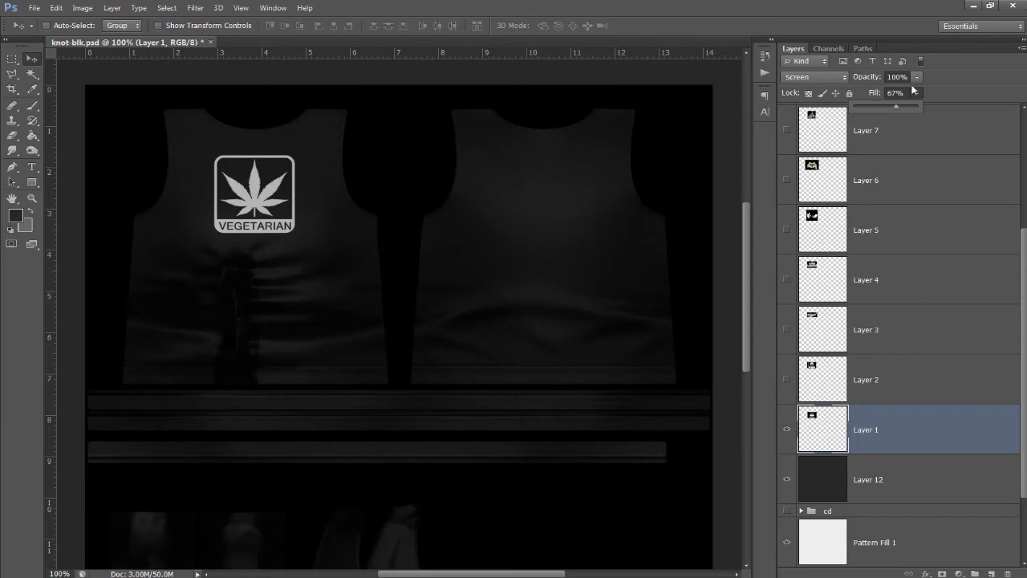
{"action": "left_click_drag", "start_coordinate": [900, 107], "coordinate": [980, 108]}
{"action": "left_click", "coordinate": [812, 77]}
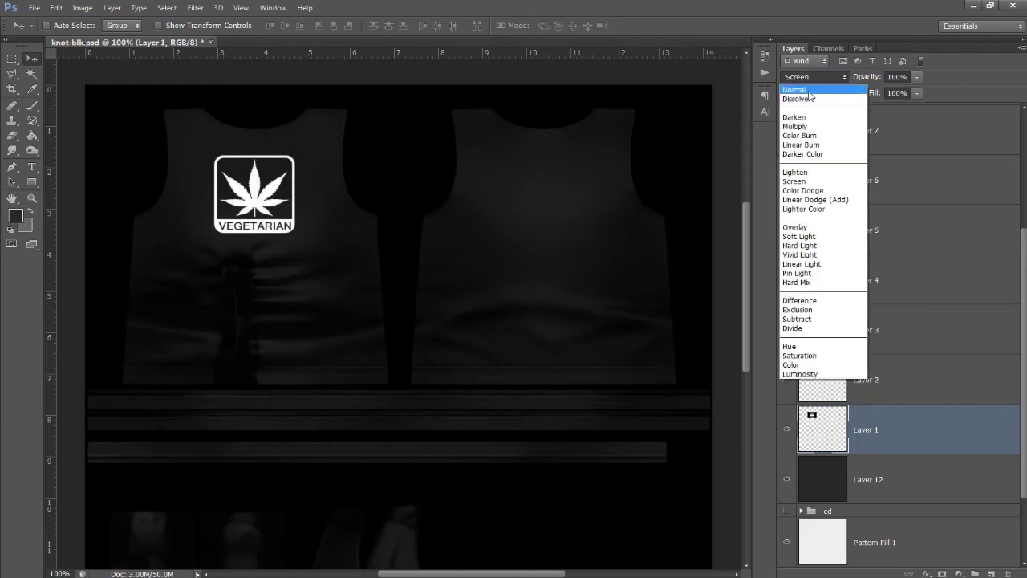
{"action": "left_click", "coordinate": [811, 92]}
Select the black background of the Vegetarian logo with the Magic Wand at tolerance 100, delete it and deselect.
{"action": "left_click", "coordinate": [32, 73]}
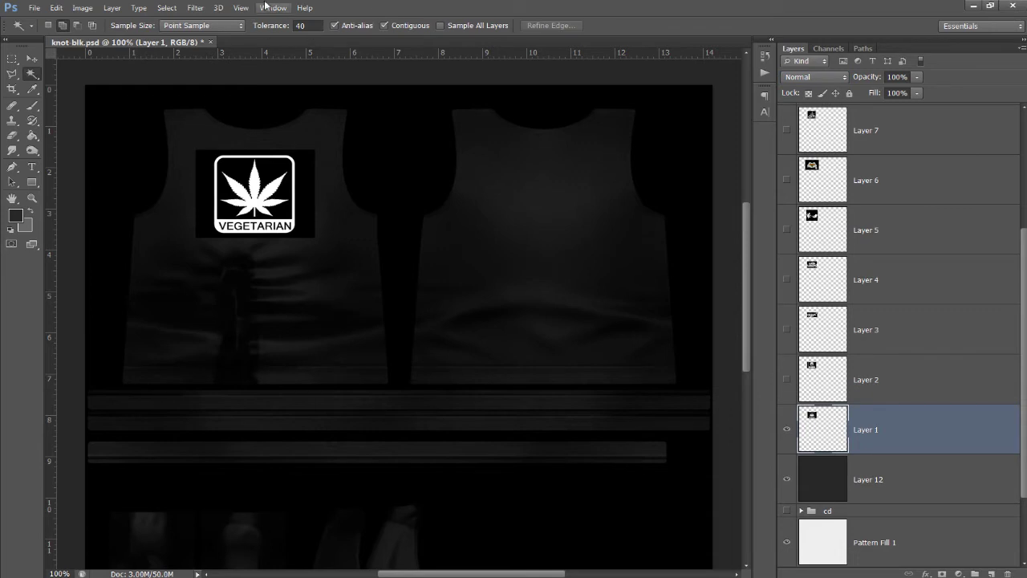
{"action": "left_click", "coordinate": [311, 27]}
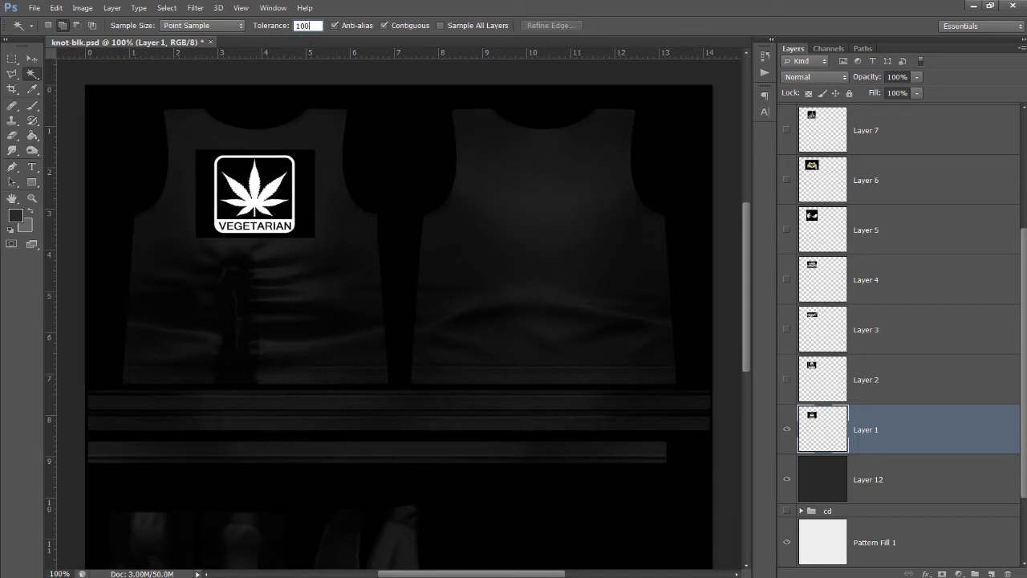
{"action": "left_click", "coordinate": [303, 194]}
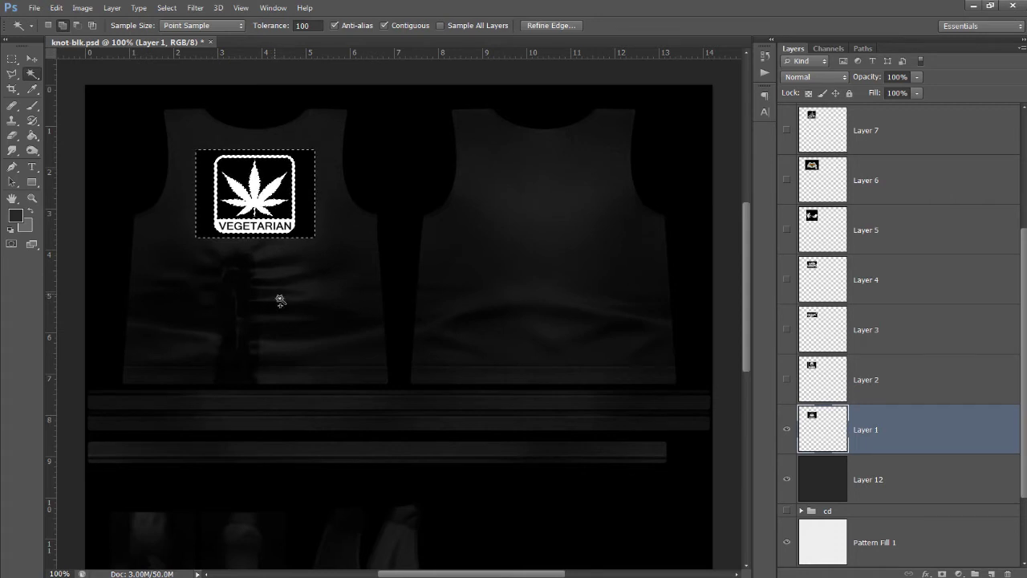
{"action": "key", "text": "Delete"}
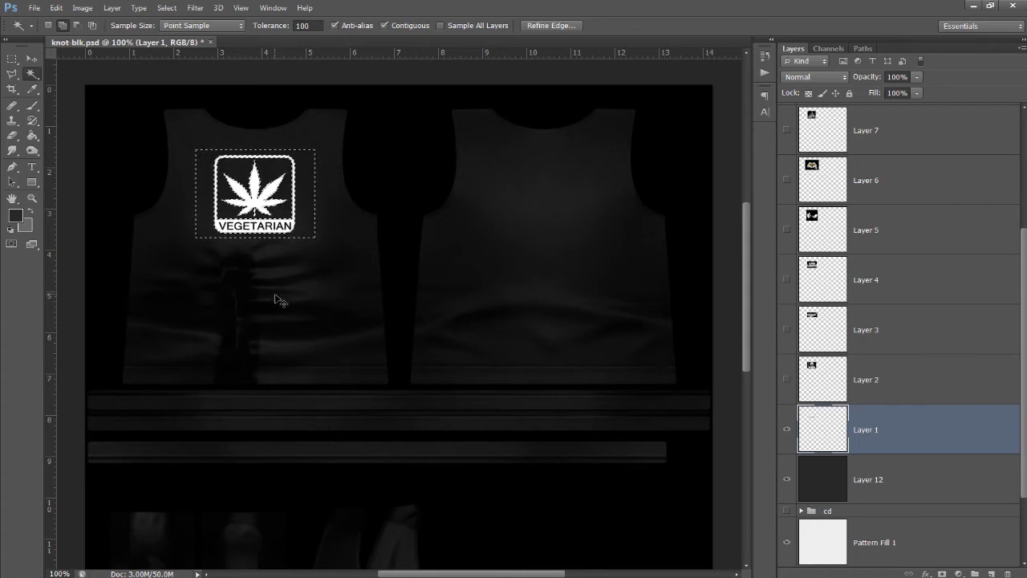
{"action": "key", "text": "ctrl+d"}
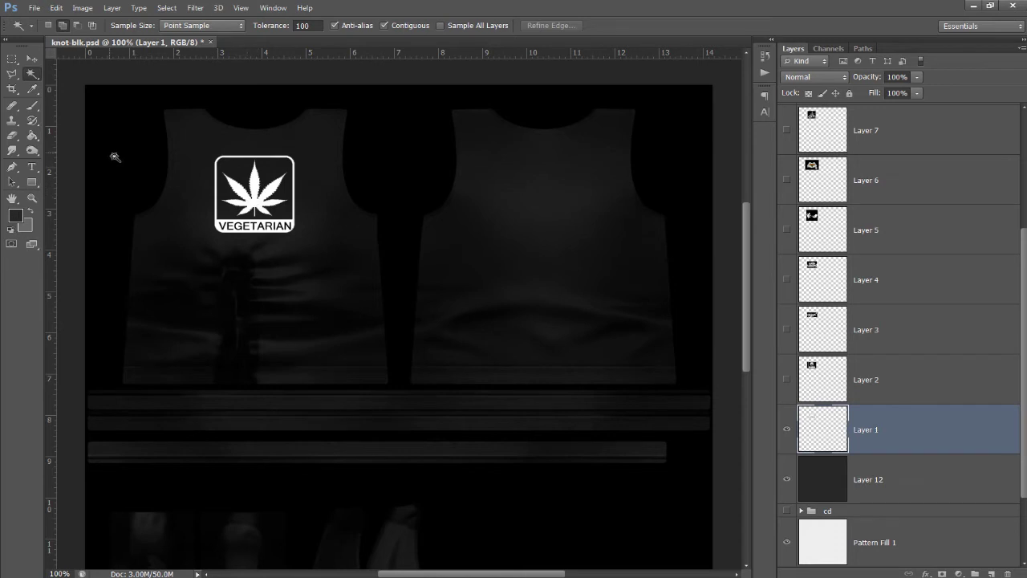
Undo the removal of the Vegetarian logo's black background and leave nothing selected.
{"action": "left_click", "coordinate": [242, 8]}
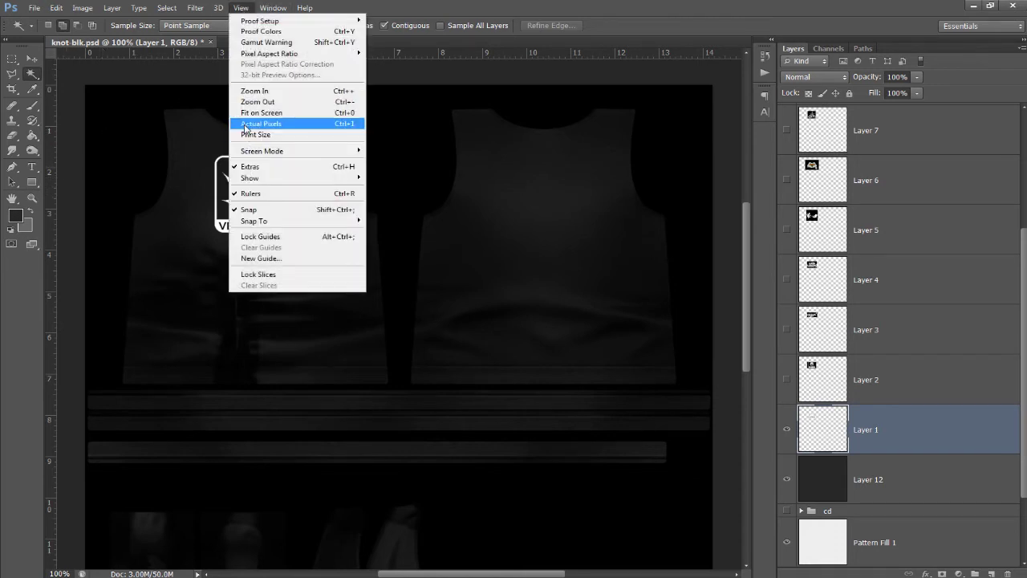
{"action": "left_click", "coordinate": [249, 129]}
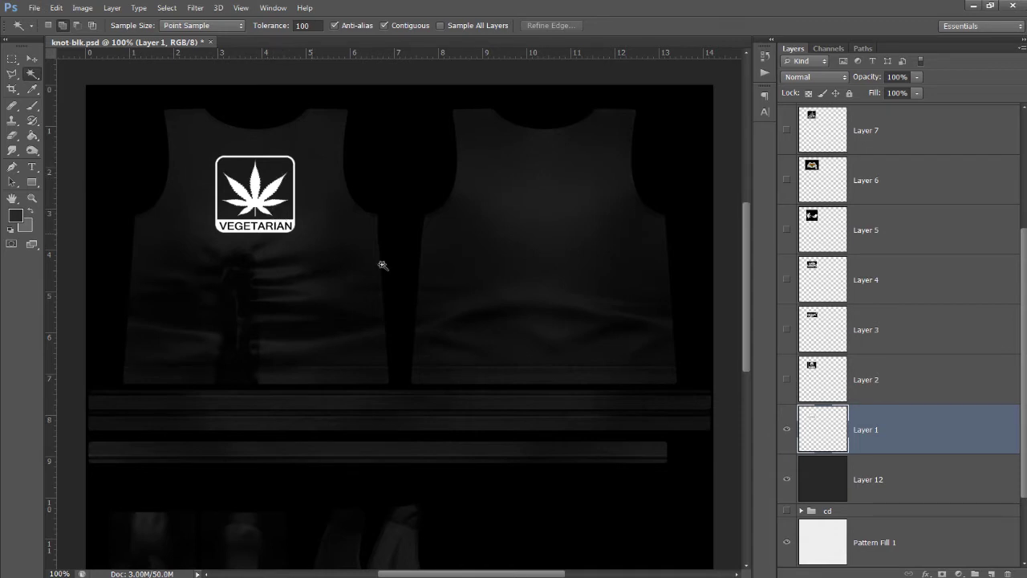
{"action": "key", "text": "ctrl+shift+d"}
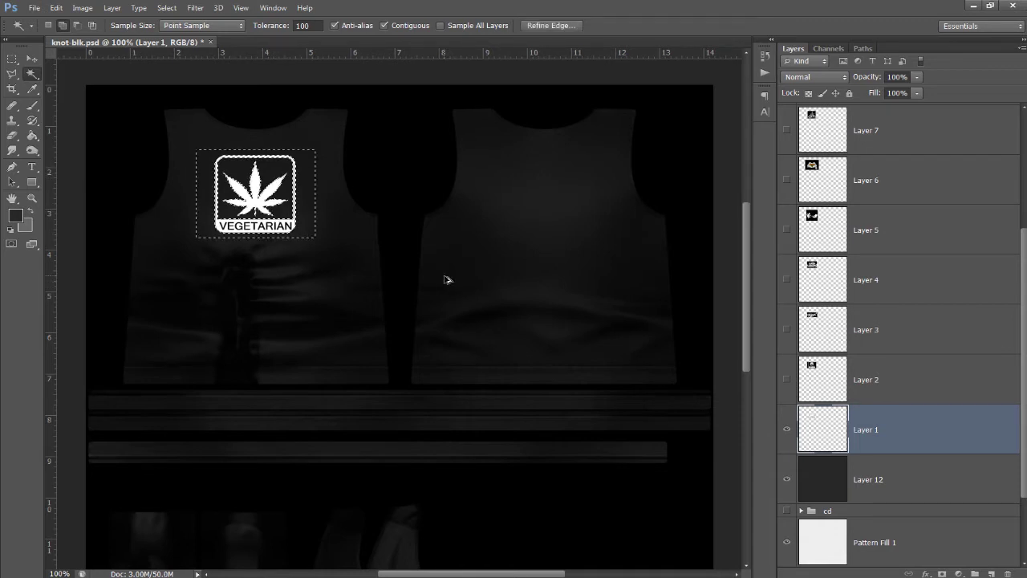
{"action": "key", "text": "alt+BackSpace"}
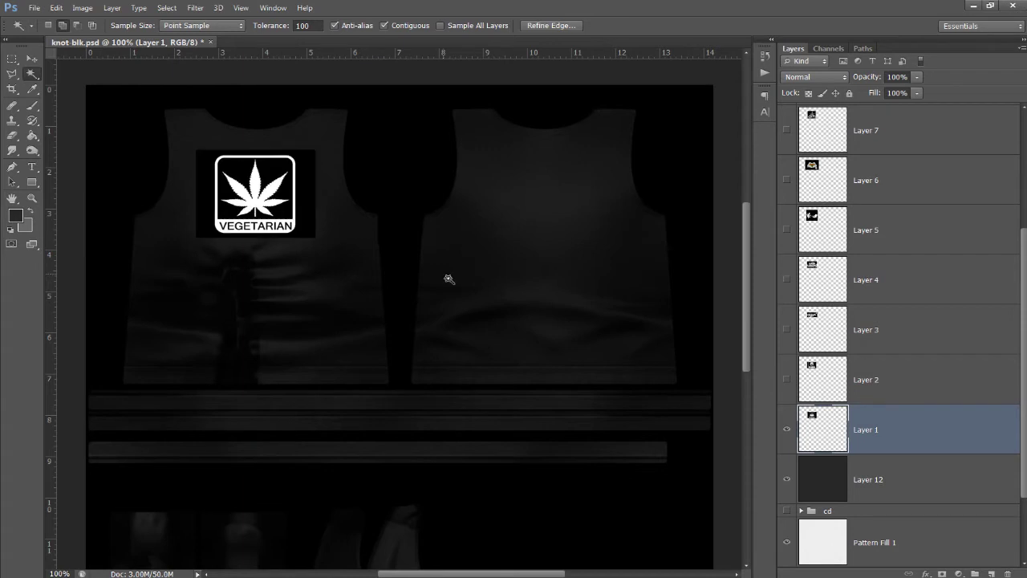
{"action": "key", "text": "ctrl+d"}
Set the Vegetarian logo on Layer 1 to Screen blend mode and lower its fill so the white turns light grey.
{"action": "left_click", "coordinate": [799, 78]}
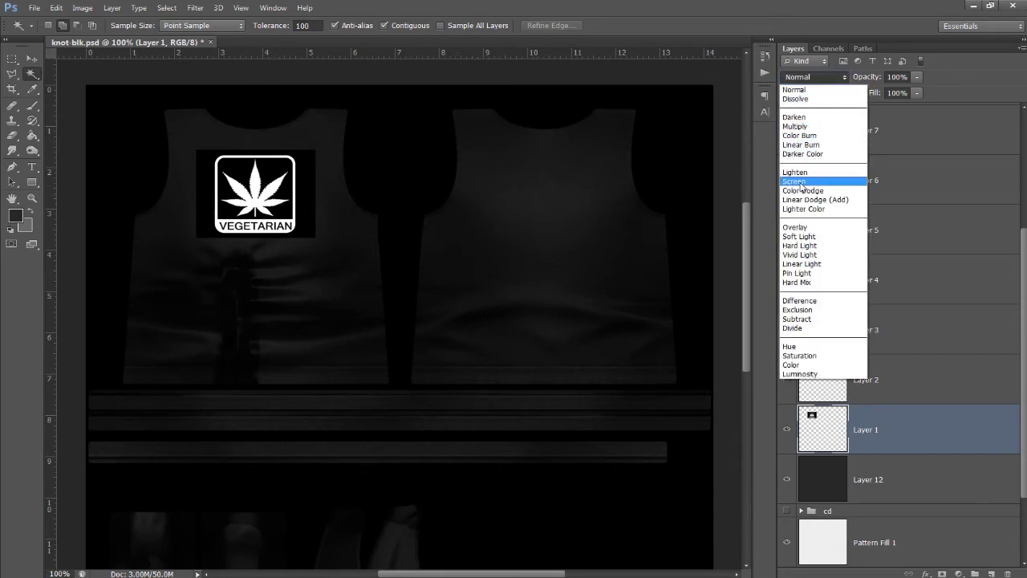
{"action": "left_click", "coordinate": [806, 181]}
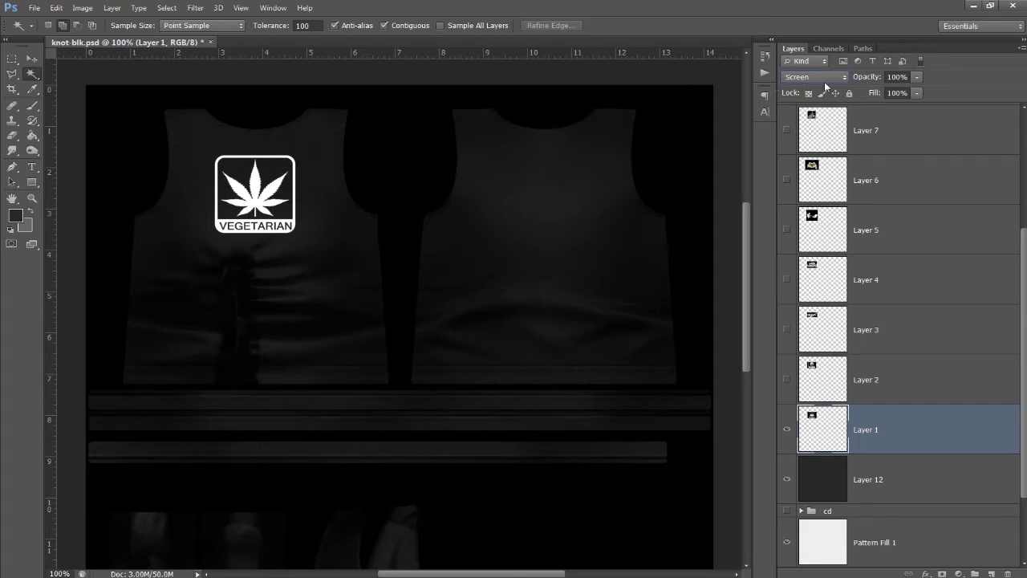
{"action": "left_click", "coordinate": [916, 93]}
Hide Layer 1, show the Cotton Mouth logo on Layer 2, and set it to Screen blend mode with 67% fill.
{"action": "left_click", "coordinate": [788, 429]}
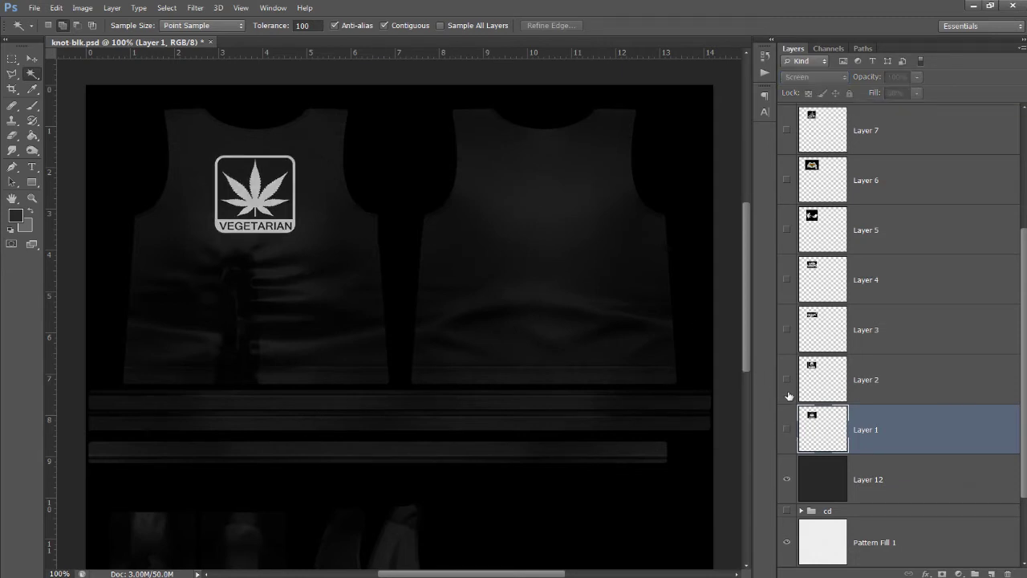
{"action": "left_click", "coordinate": [814, 390]}
{"action": "left_click", "coordinate": [788, 379]}
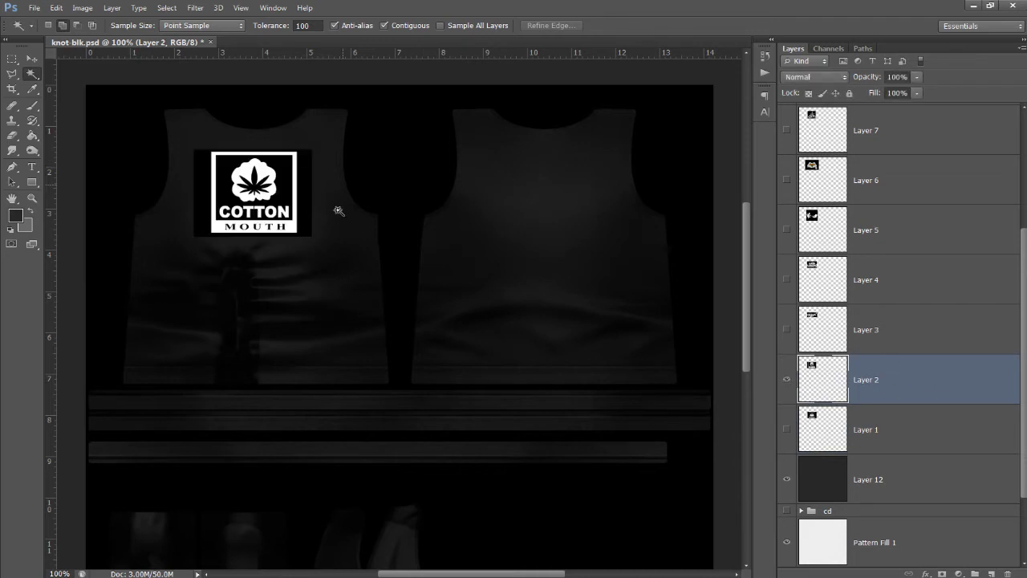
{"action": "left_click", "coordinate": [810, 77]}
{"action": "left_click", "coordinate": [806, 186]}
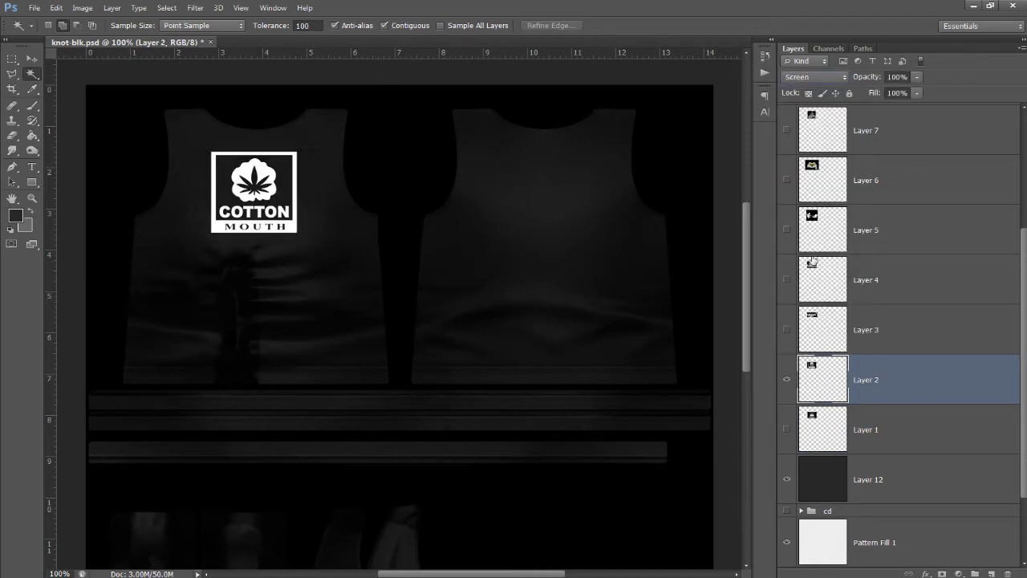
{"action": "left_click_drag", "start_coordinate": [875, 93], "coordinate": [560, 207]}
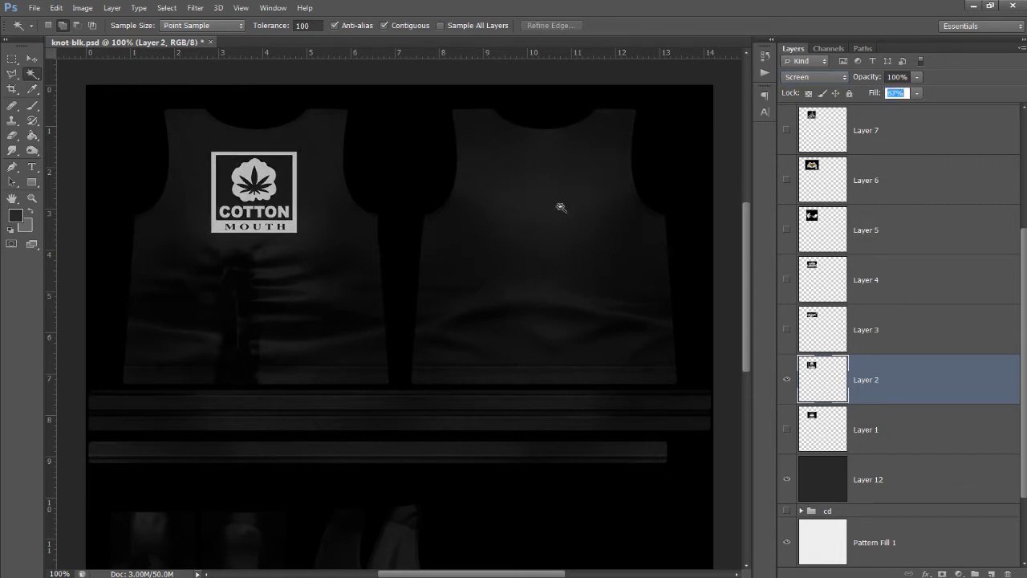
Hide Layer 2, show the Tweed logo on Layer 3, and set it to Screen blend mode.
{"action": "left_click", "coordinate": [786, 379]}
{"action": "left_click", "coordinate": [786, 329]}
{"action": "left_click", "coordinate": [876, 331]}
{"action": "left_click", "coordinate": [815, 76]}
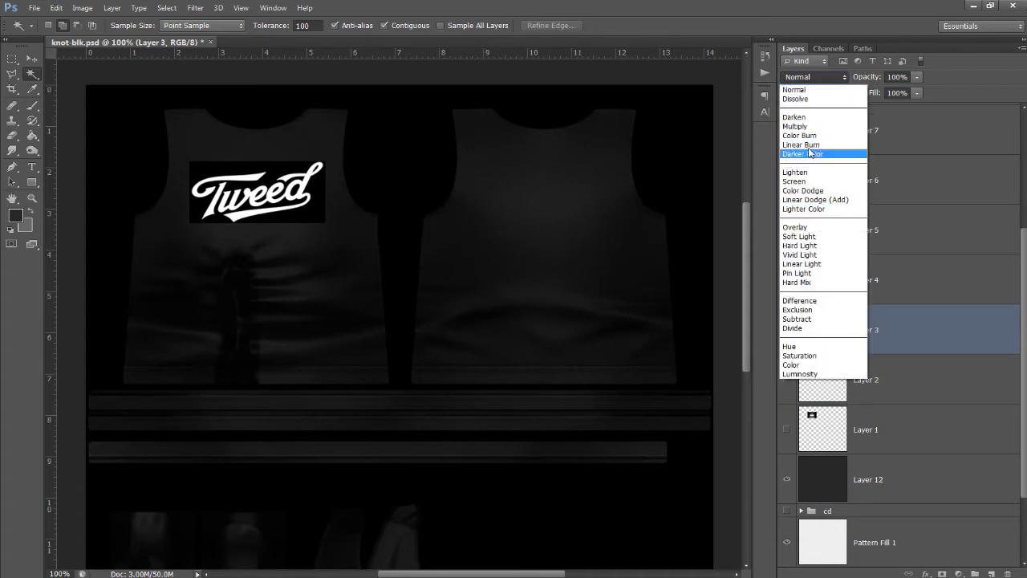
{"action": "left_click", "coordinate": [813, 182]}
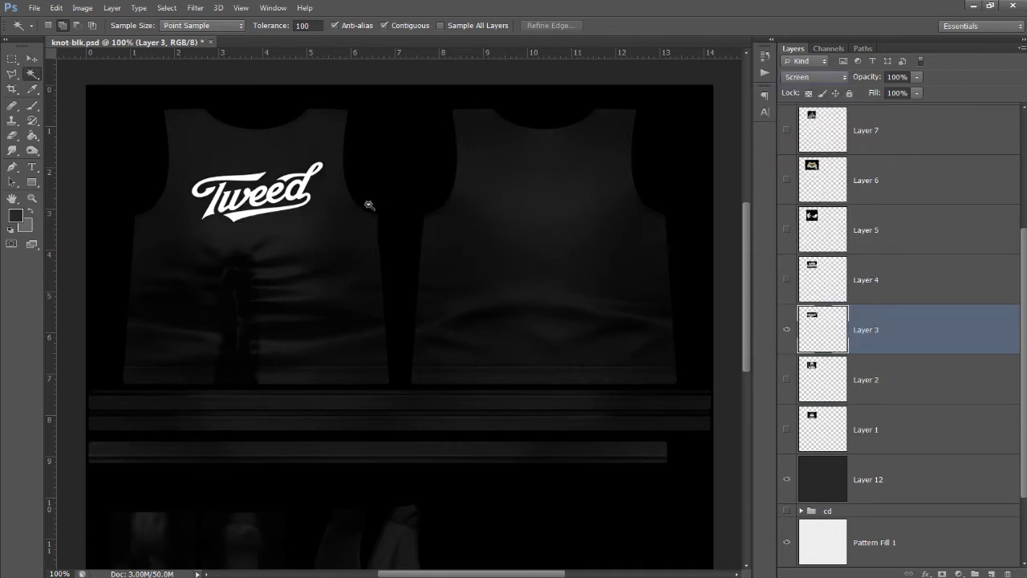
Reduce the fill of the Tweed logo layer to 78%.
{"action": "left_click", "coordinate": [897, 93]}
{"action": "type", "text": "85"}
{"action": "key", "text": "Return"}
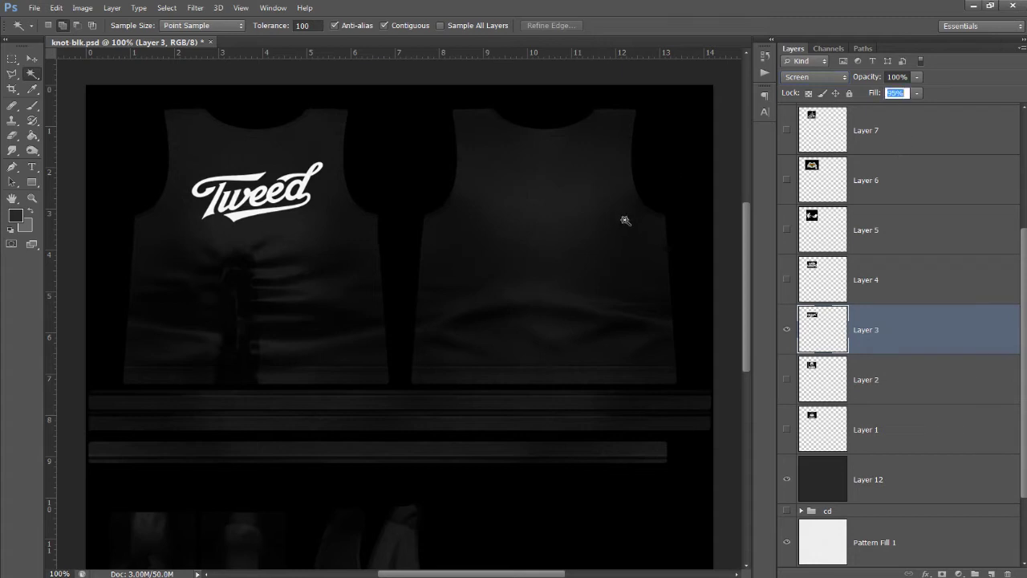
{"action": "key", "text": "Down"}
{"action": "key", "text": "Down"}
{"action": "key", "text": "Down"}
{"action": "key", "text": "Down"}
{"action": "key", "text": "Down"}
{"action": "key", "text": "Down"}
{"action": "key", "text": "Down"}
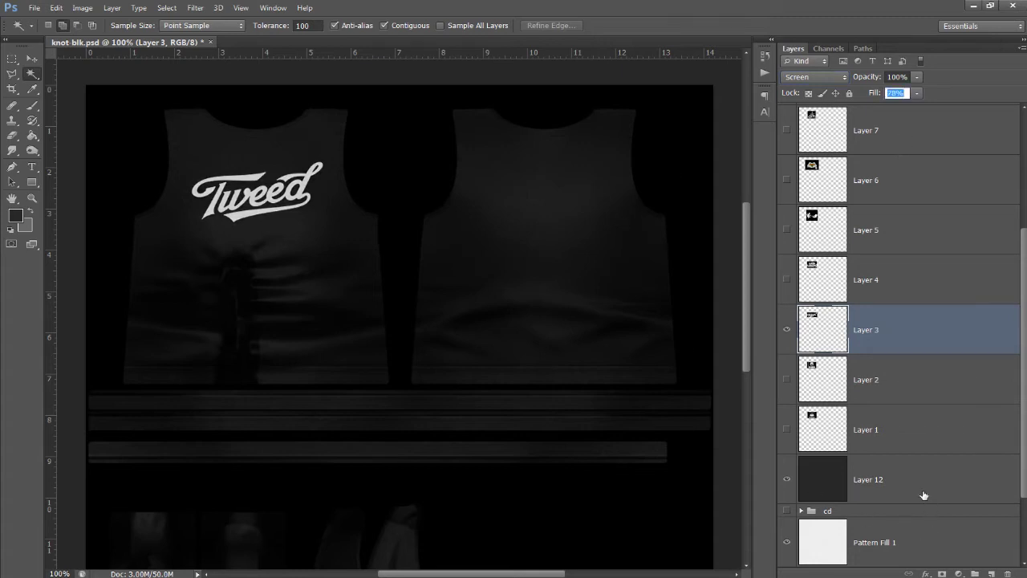
Fill the Layer 12 fabric colour with green #397d41 using the Paint Bucket.
{"action": "left_click", "coordinate": [921, 481]}
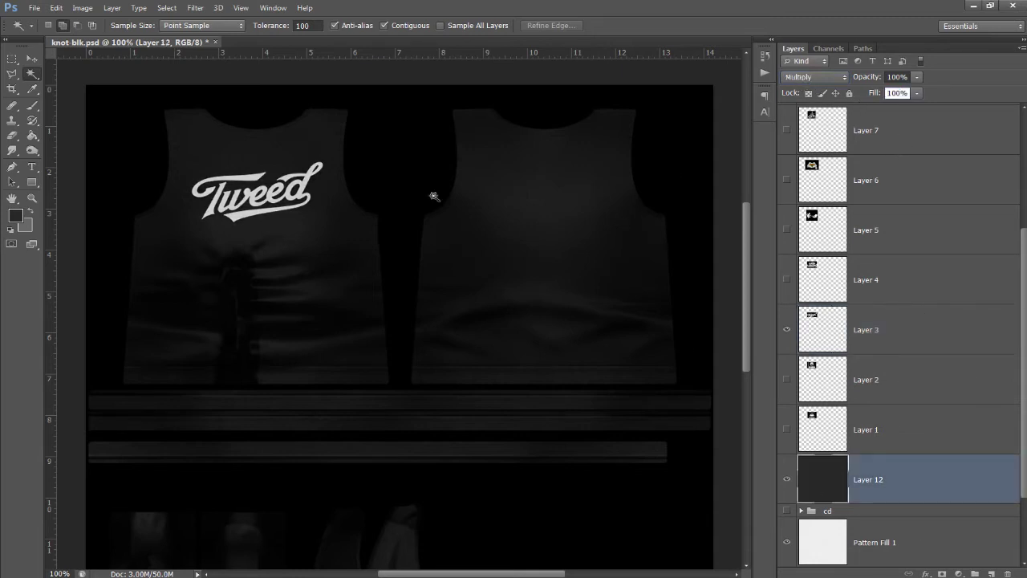
{"action": "left_click", "coordinate": [14, 217]}
{"action": "left_click", "coordinate": [747, 212]}
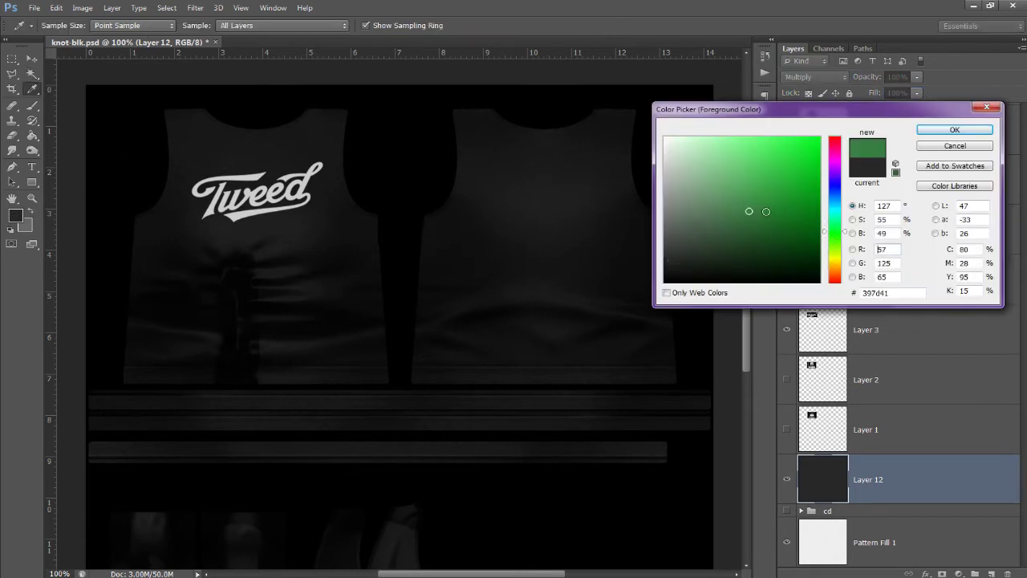
{"action": "left_click", "coordinate": [956, 130]}
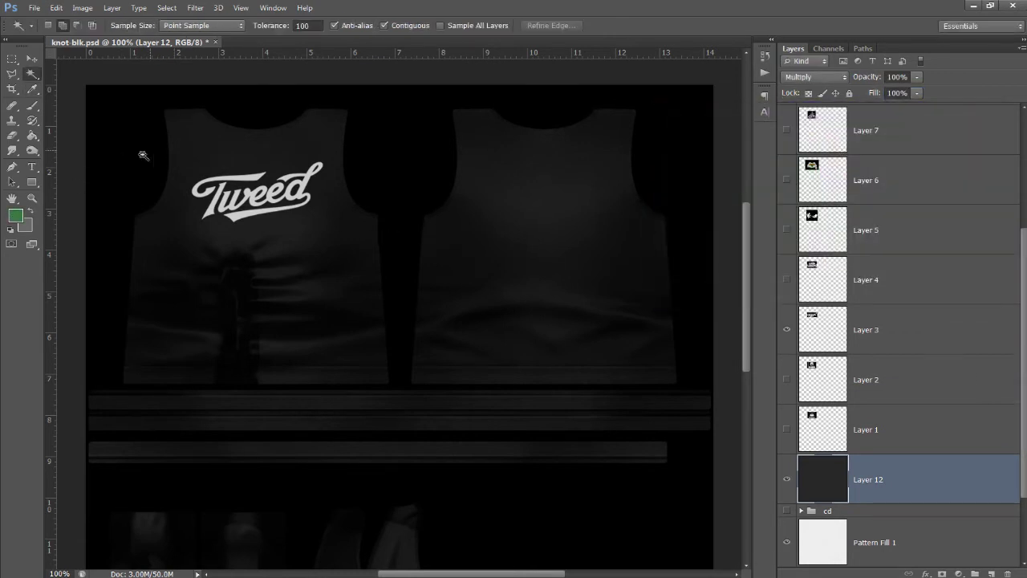
{"action": "left_click", "coordinate": [32, 135]}
{"action": "left_click", "coordinate": [390, 214]}
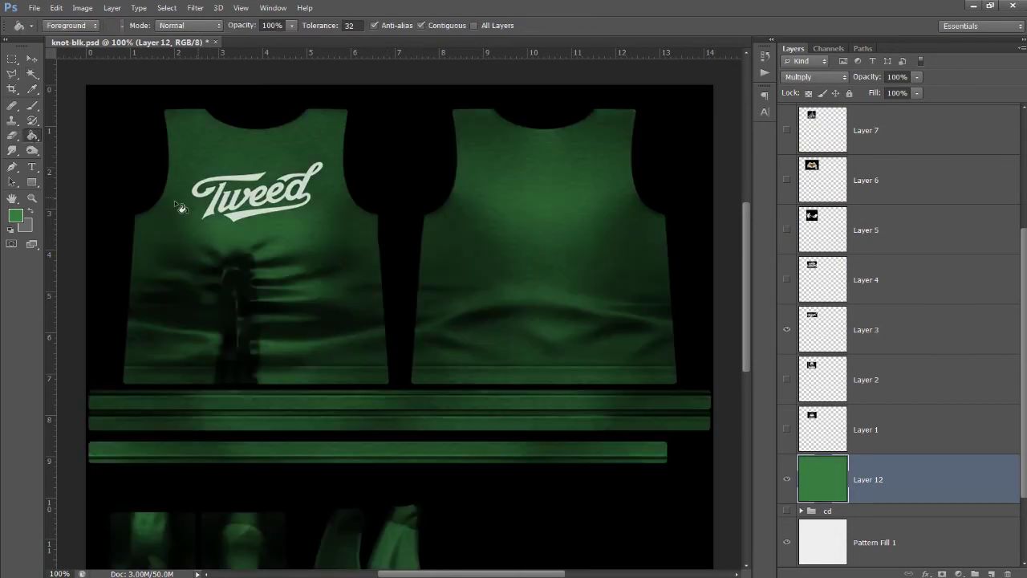
Choose the hot pink #e31d71 as foreground colour and fill Layer 12 with it.
{"action": "left_click", "coordinate": [16, 216]}
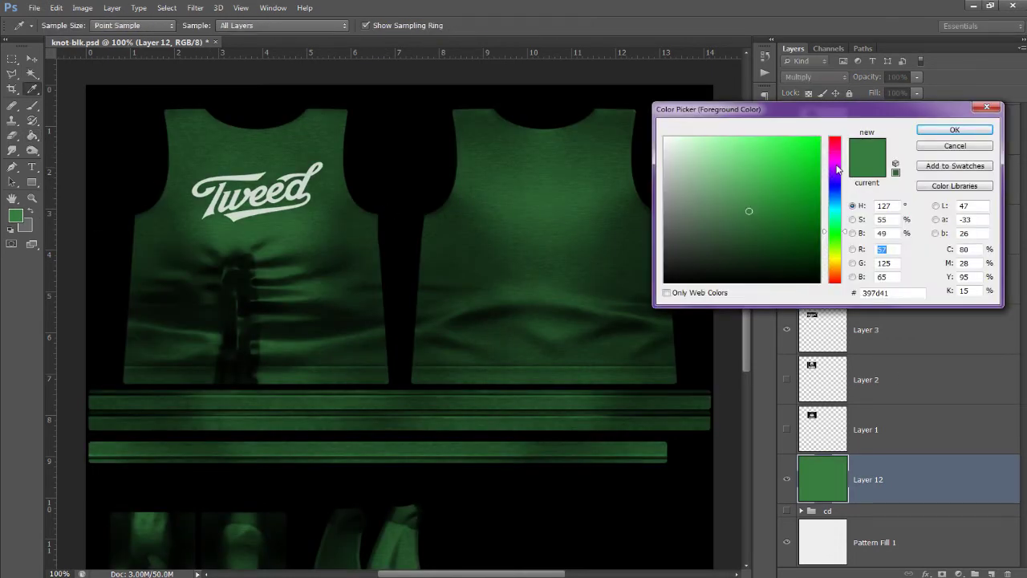
{"action": "left_click_drag", "start_coordinate": [838, 168], "coordinate": [838, 151]}
{"action": "left_click", "coordinate": [803, 156]}
{"action": "left_click", "coordinate": [955, 129]}
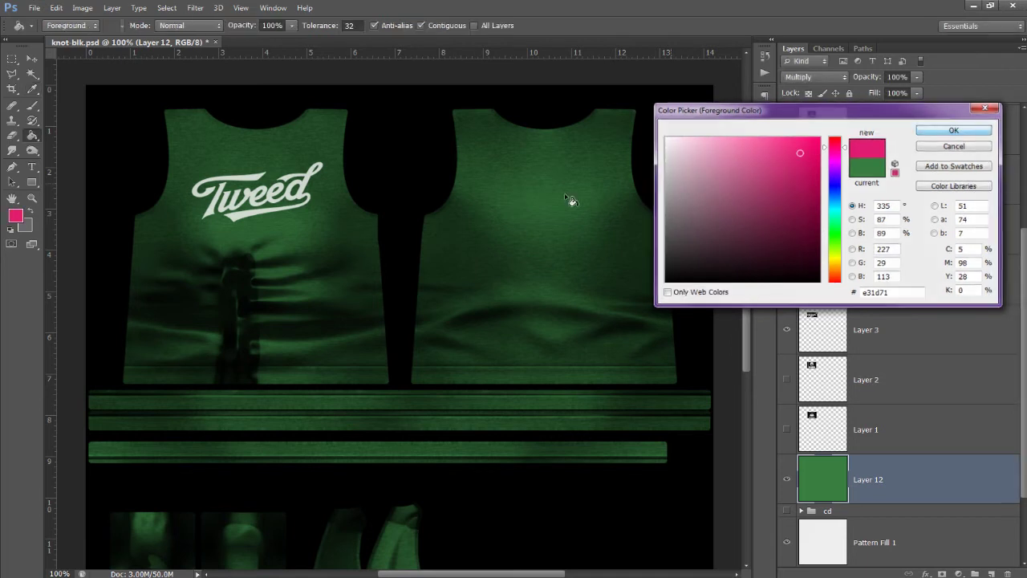
{"action": "left_click", "coordinate": [506, 207]}
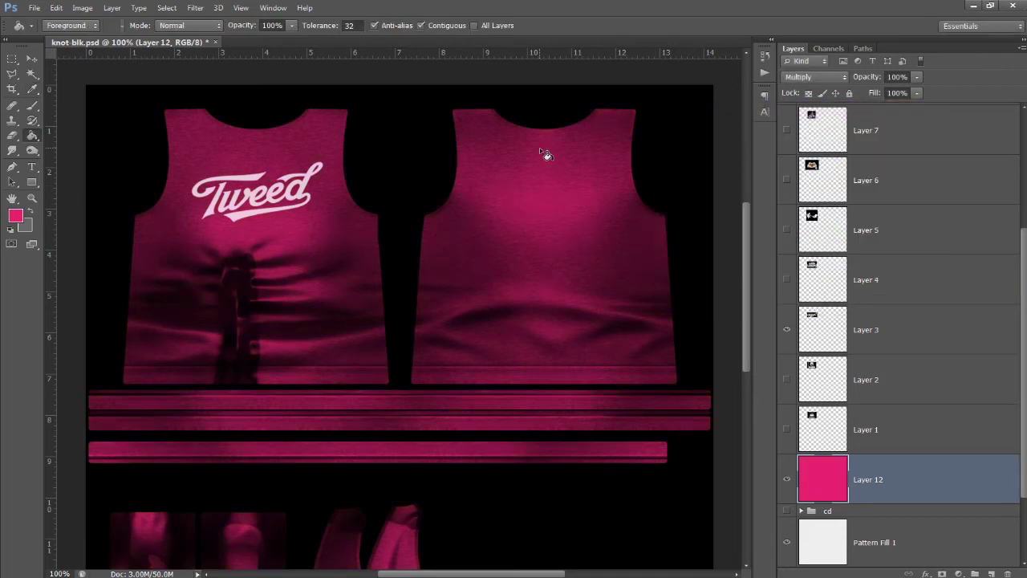
Choose the pale pink #dd85ab as foreground colour and fill Layer 12 with it.
{"action": "left_click", "coordinate": [15, 215]}
{"action": "left_click", "coordinate": [726, 156]}
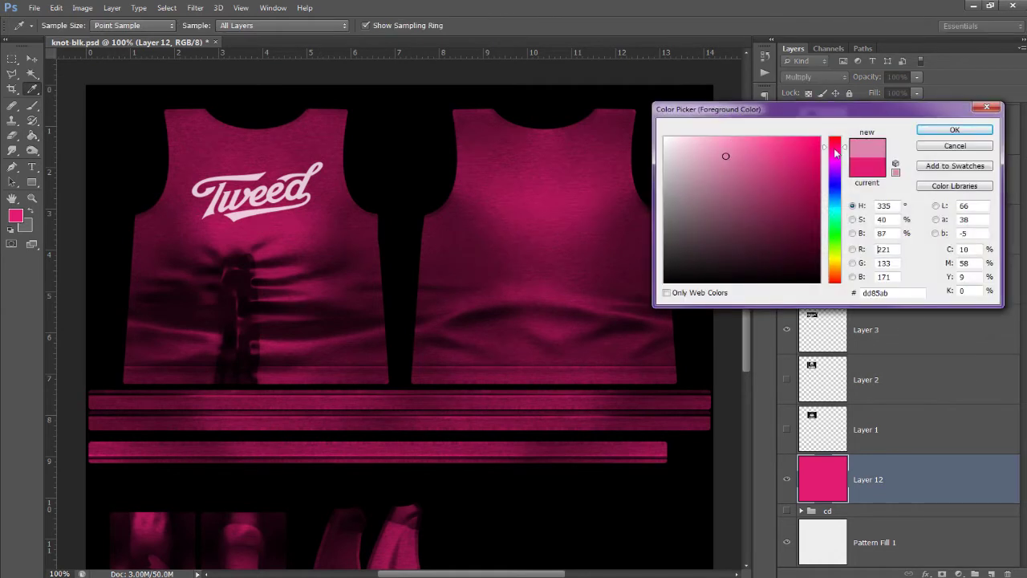
{"action": "left_click", "coordinate": [923, 129]}
{"action": "left_click", "coordinate": [436, 202]}
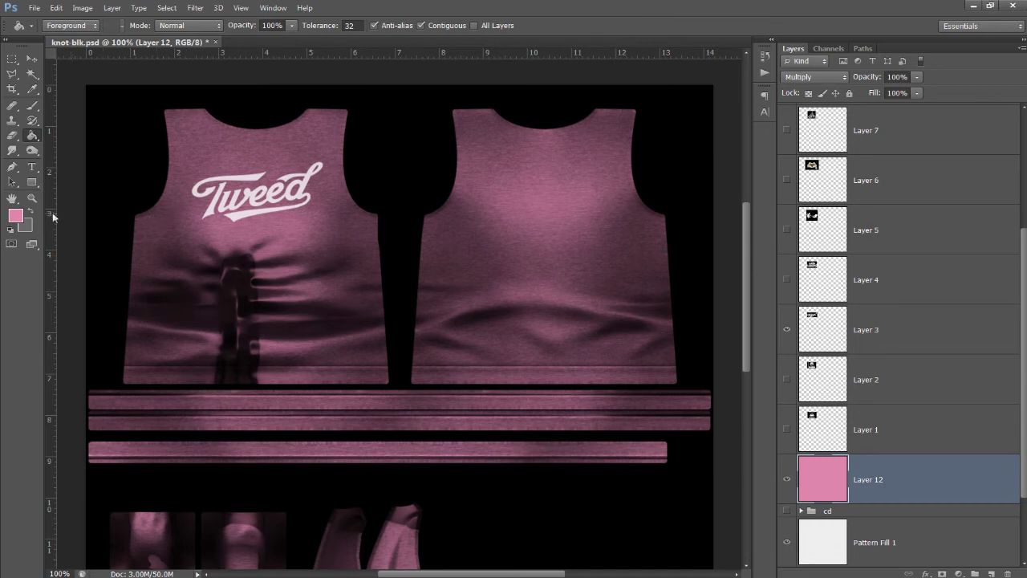
Pick a near-white neutral grey as foreground colour and fill Layer 12 with it.
{"action": "left_click", "coordinate": [15, 215]}
{"action": "left_click", "coordinate": [665, 145]}
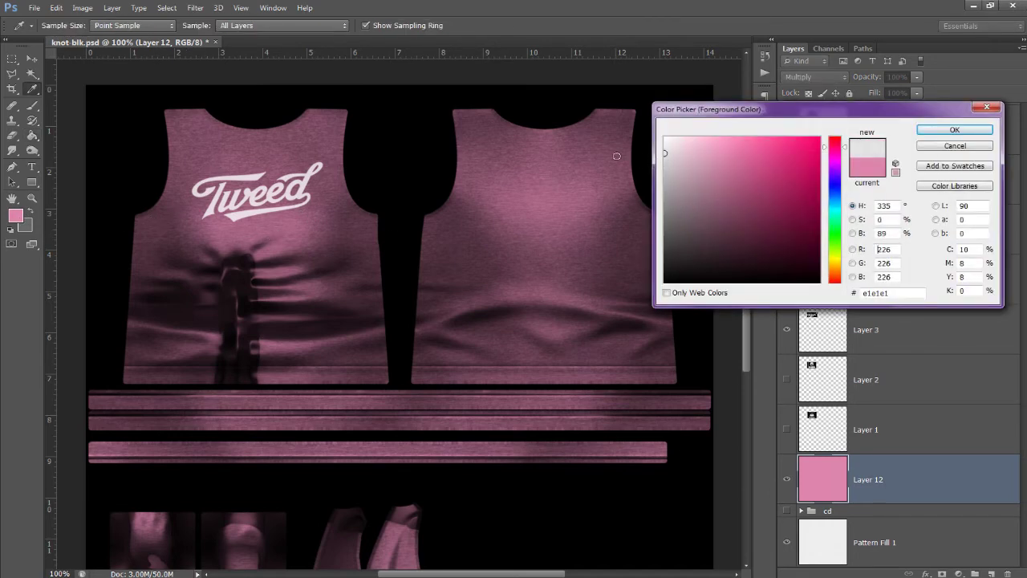
{"action": "left_click", "coordinate": [940, 133]}
{"action": "left_click", "coordinate": [311, 239]}
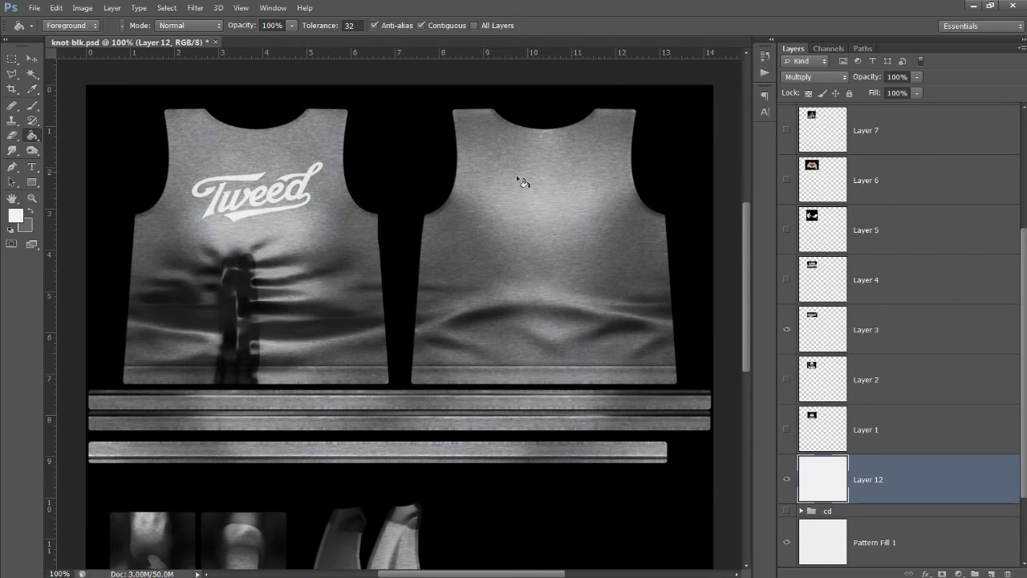
Switch Layer 12 to Normal blend mode and lower its opacity to 60%.
{"action": "left_click", "coordinate": [808, 78]}
{"action": "left_click", "coordinate": [803, 86]}
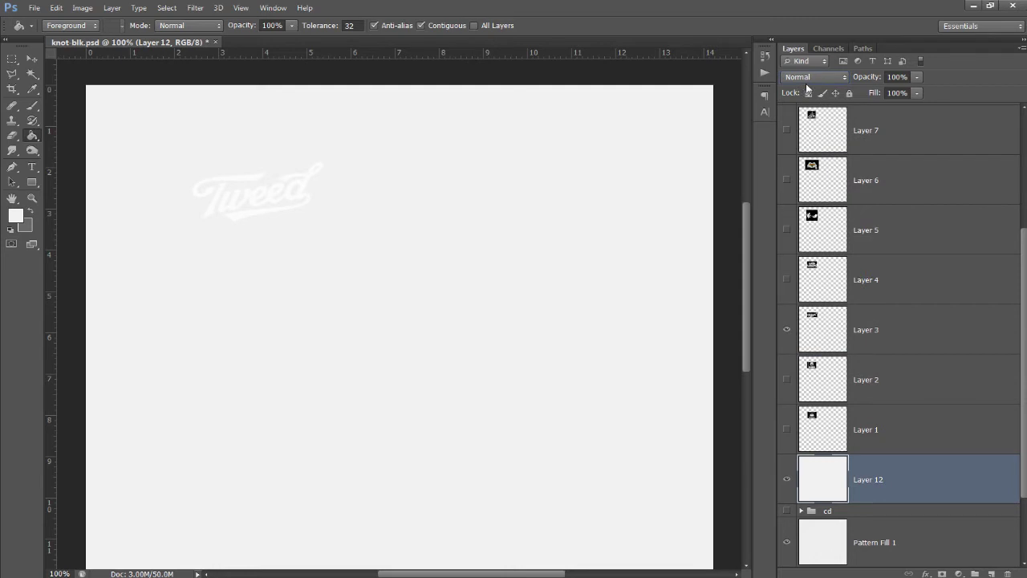
{"action": "left_click", "coordinate": [896, 77]}
{"action": "type", "text": "82"}
{"action": "key", "text": "Return"}
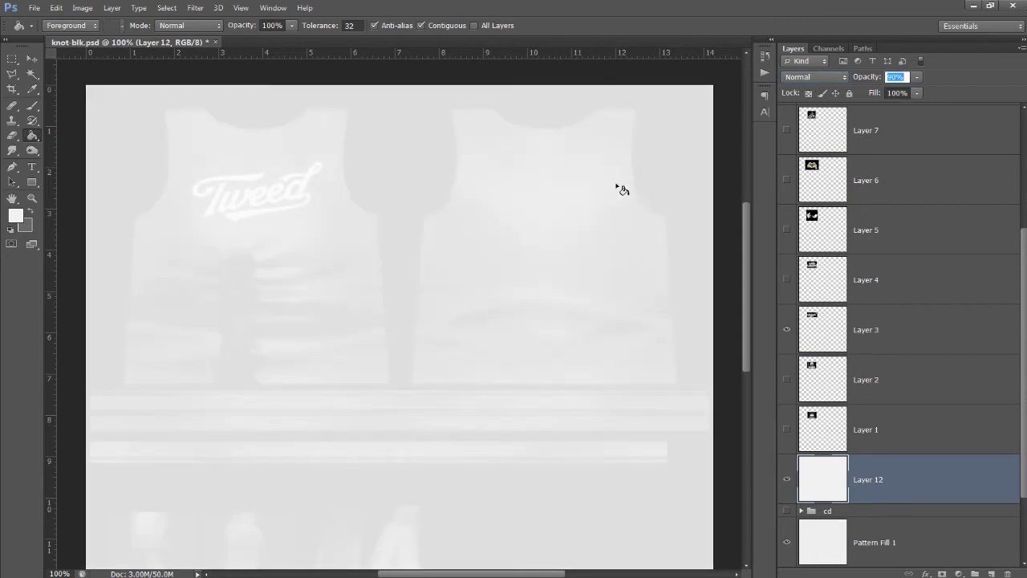
{"action": "type", "text": "75"}
{"action": "key", "text": "Return"}
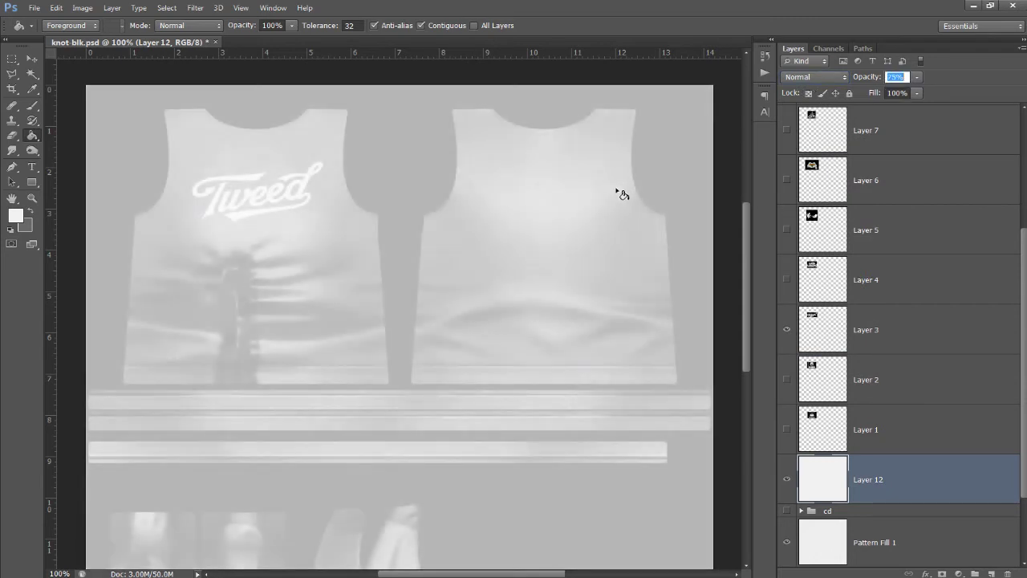
{"action": "type", "text": "73"}
{"action": "key", "text": "Return"}
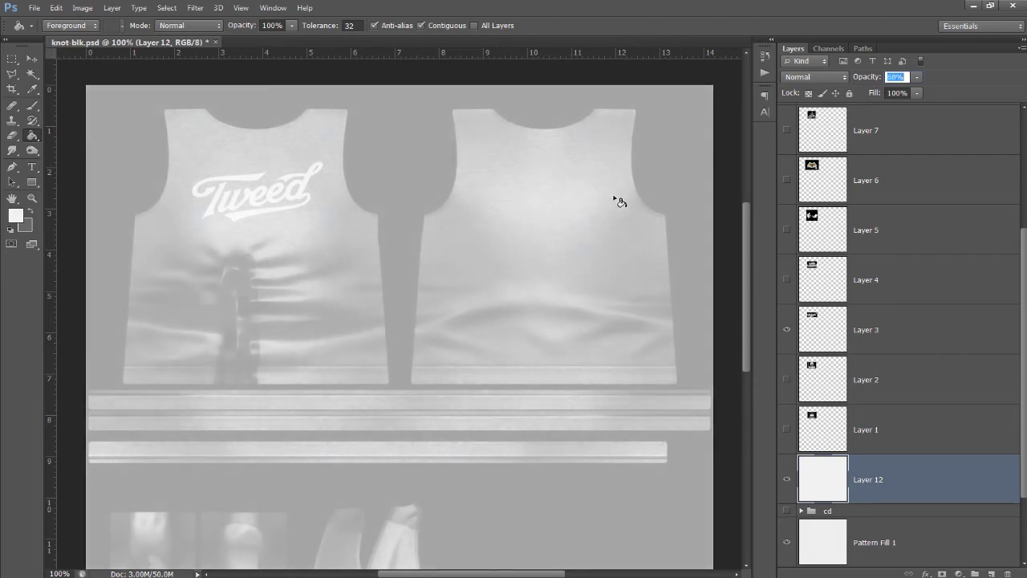
{"action": "type", "text": "56"}
{"action": "key", "text": "Return"}
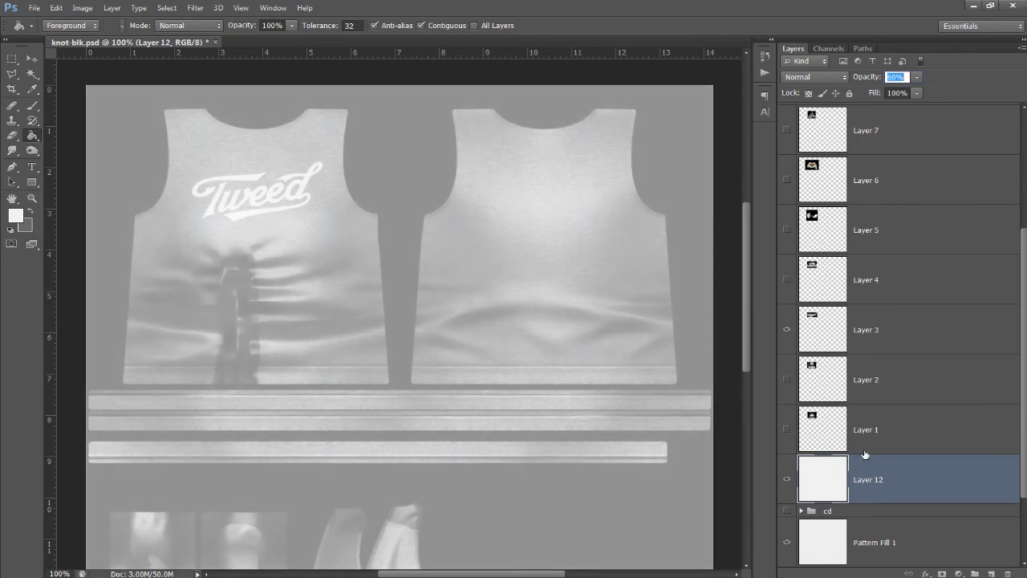
Duplicate the CREATIVE STUDIO - Knotted Tank Shadow Map layer within knot-blk.psd.
{"action": "left_click_drag", "start_coordinate": [1025, 437], "coordinate": [1023, 534]}
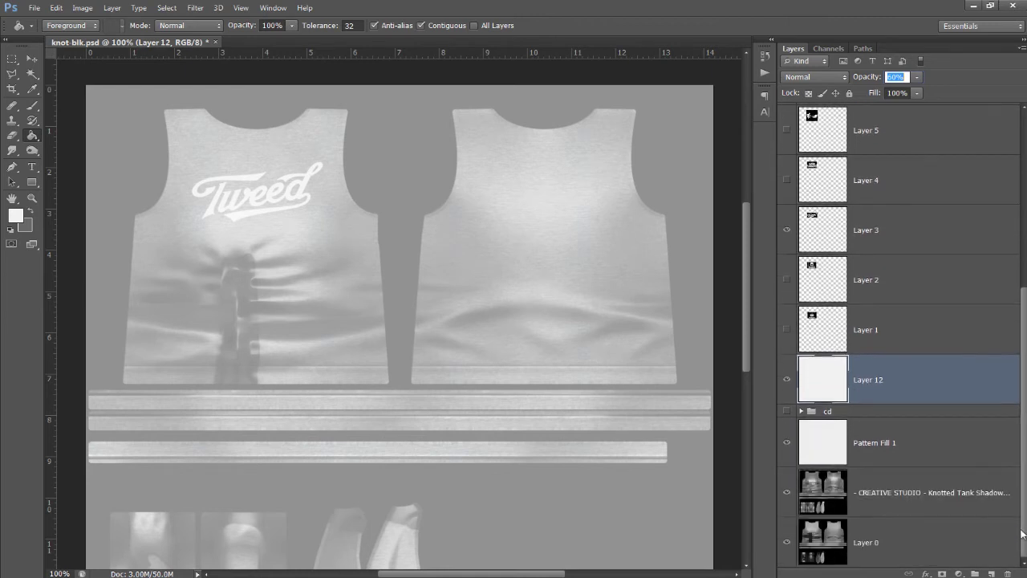
{"action": "left_click", "coordinate": [887, 498]}
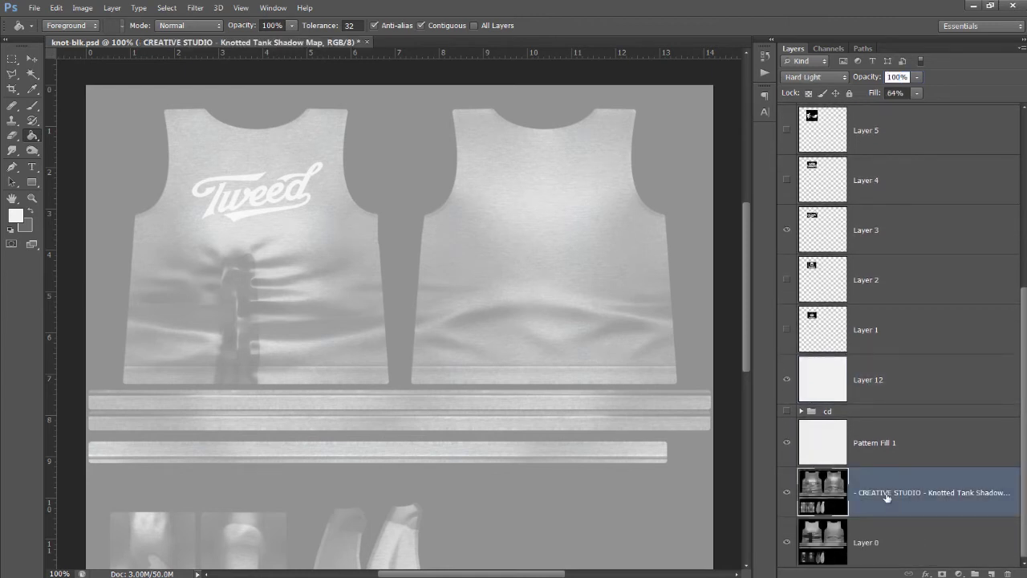
{"action": "right_click", "coordinate": [887, 497]}
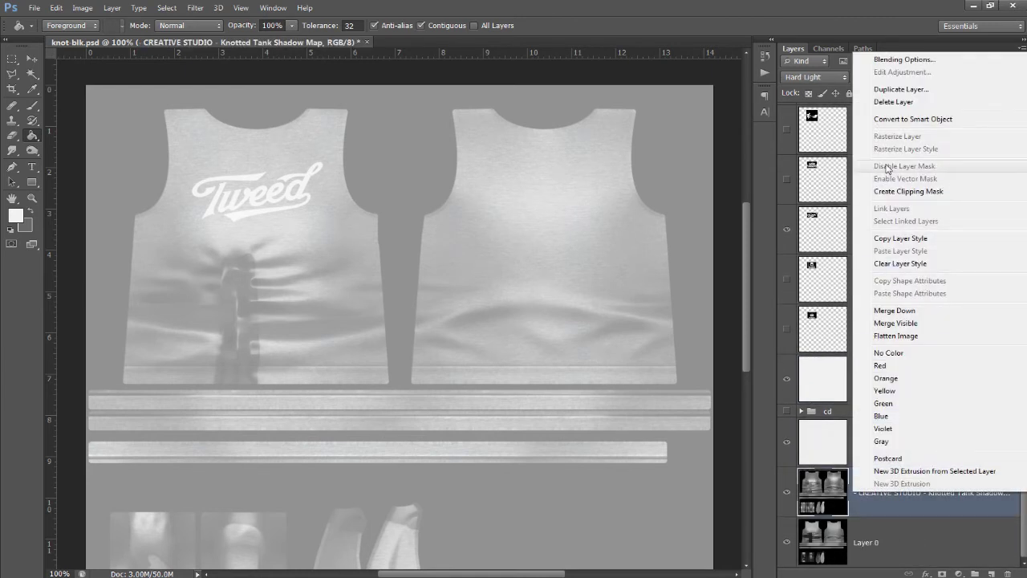
{"action": "left_click", "coordinate": [883, 89]}
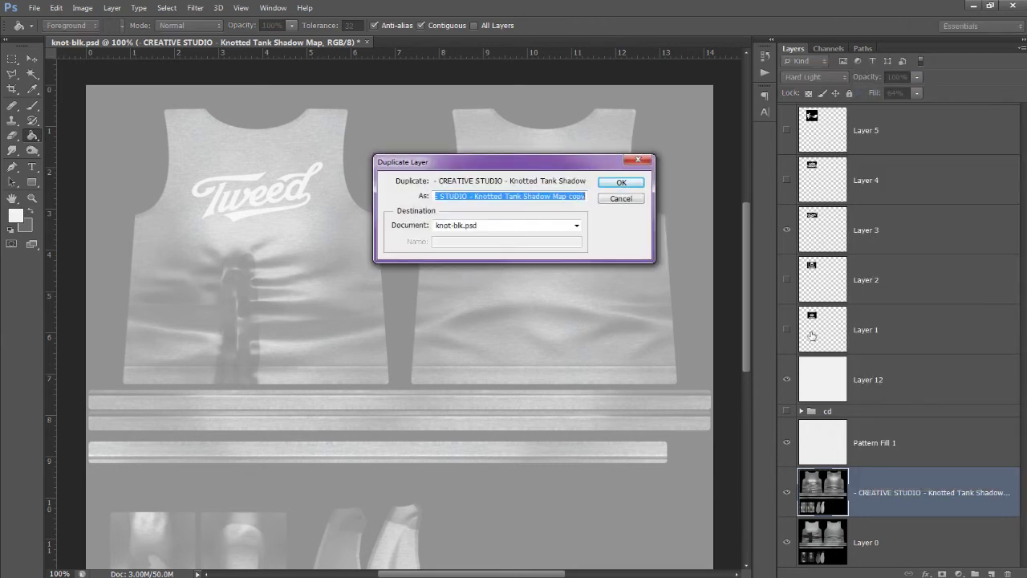
{"action": "left_click", "coordinate": [618, 189]}
Set the Shadow Map copy to Normal blend mode and raise its fill to 100%.
{"action": "key", "text": "v"}
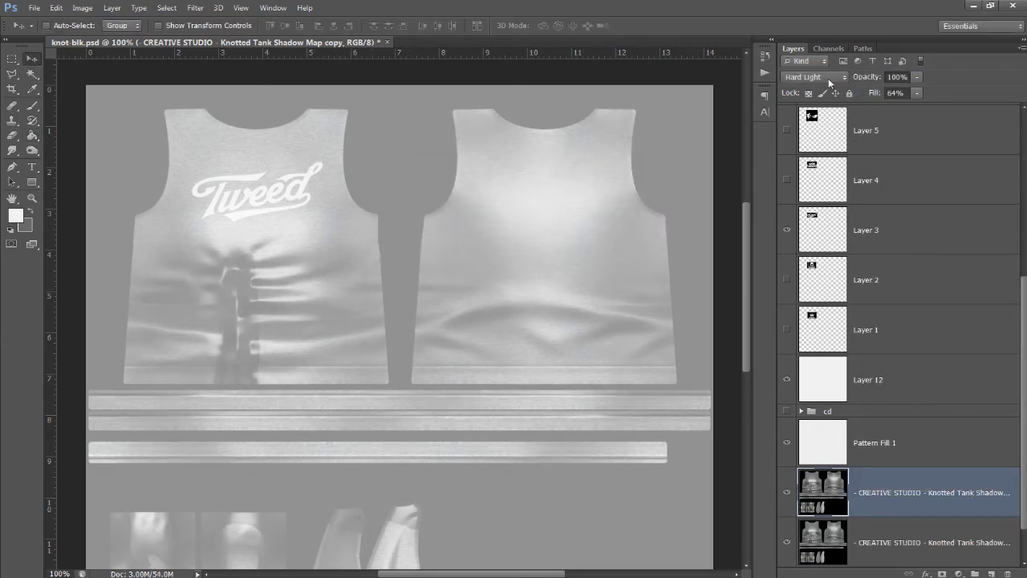
{"action": "left_click", "coordinate": [830, 79]}
{"action": "left_click", "coordinate": [827, 91]}
{"action": "left_click", "coordinate": [916, 92]}
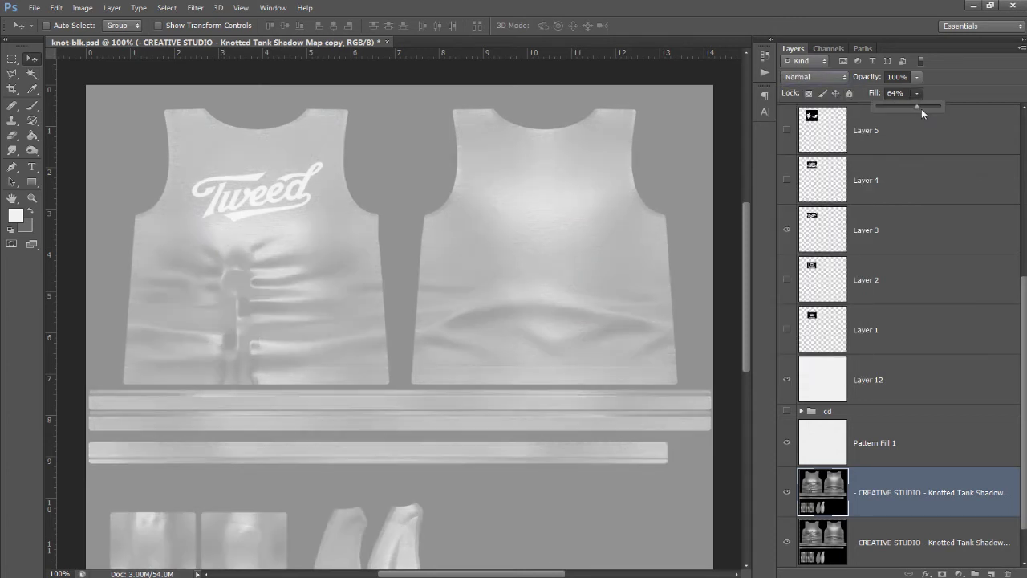
{"action": "left_click_drag", "start_coordinate": [922, 108], "coordinate": [944, 108]}
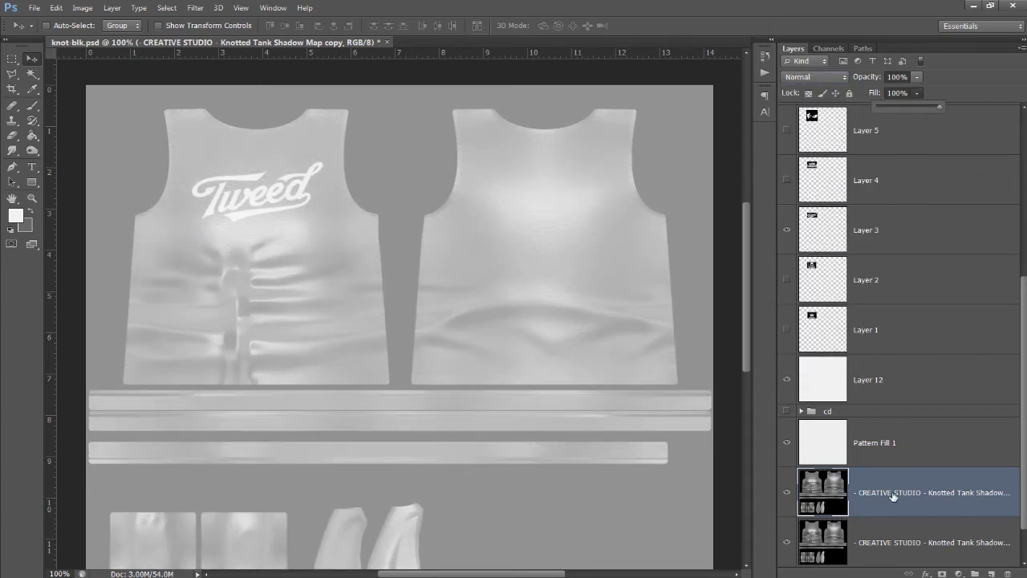
Move the Shadow Map copy directly above Layer 12 and lower its fill to 28%.
{"action": "left_click_drag", "start_coordinate": [894, 497], "coordinate": [872, 357]}
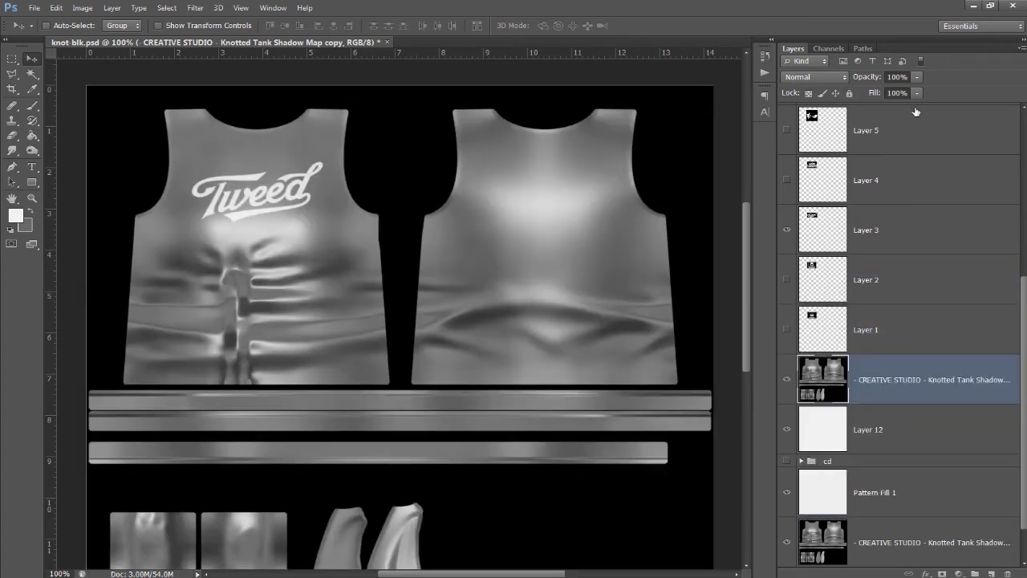
{"action": "left_click", "coordinate": [916, 93]}
{"action": "left_click_drag", "start_coordinate": [889, 108], "coordinate": [872, 106]}
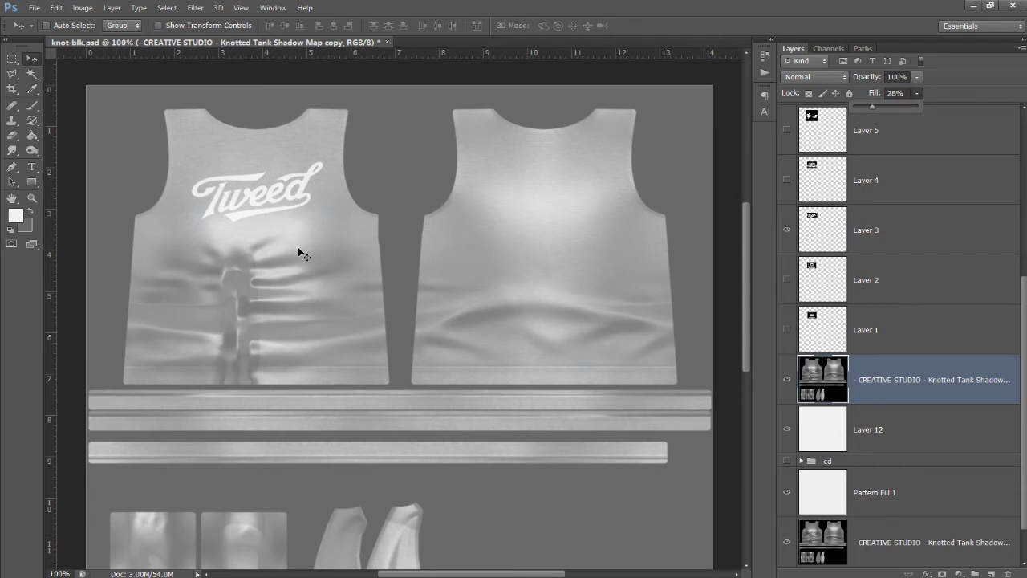
Add a Levels adjustment layer above the Shadow Map copy and brighten the midtones to 1.94.
{"action": "left_click", "coordinate": [958, 574]}
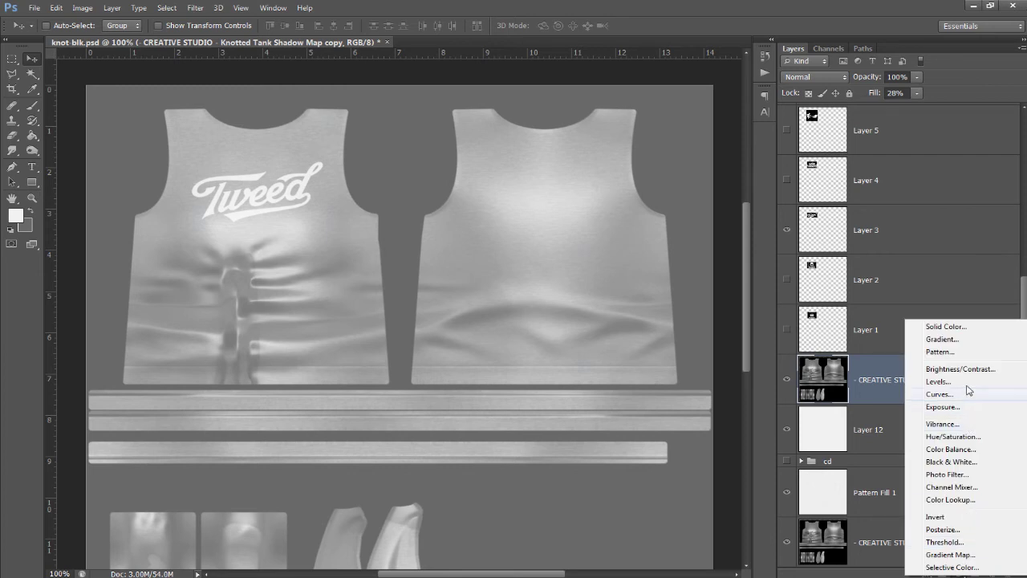
{"action": "left_click", "coordinate": [963, 383]}
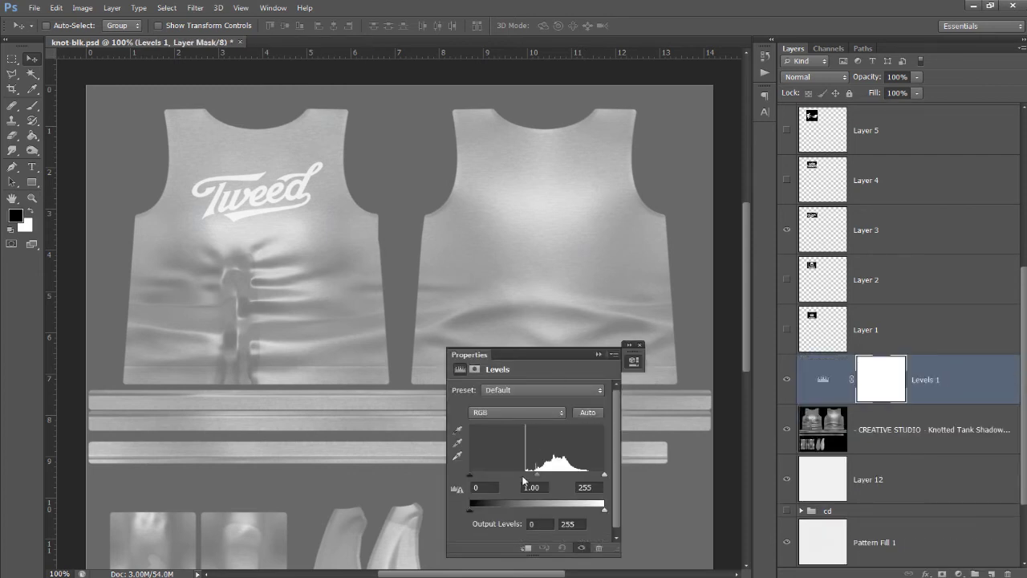
{"action": "left_click_drag", "start_coordinate": [537, 477], "coordinate": [505, 474]}
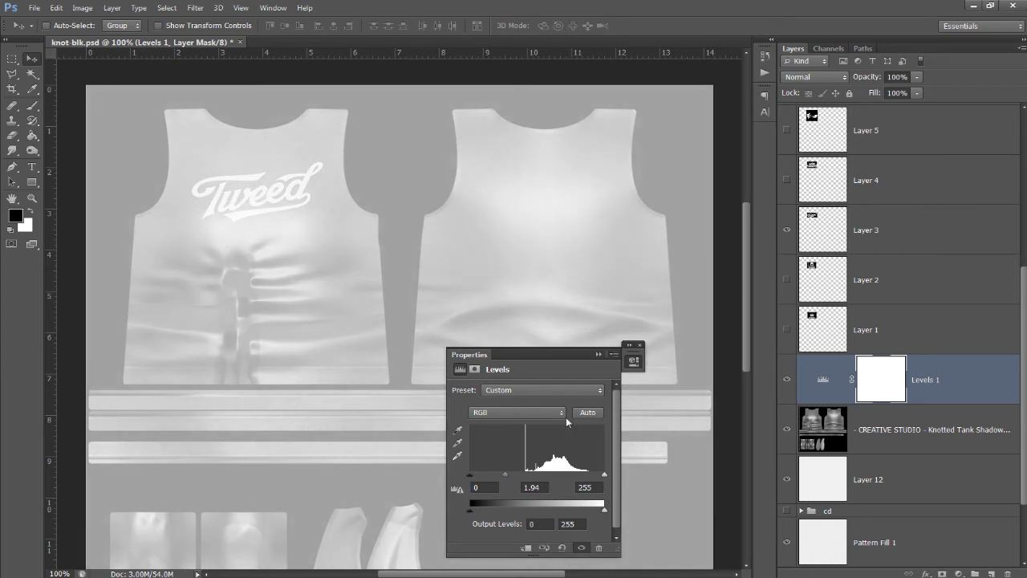
{"action": "left_click", "coordinate": [600, 354]}
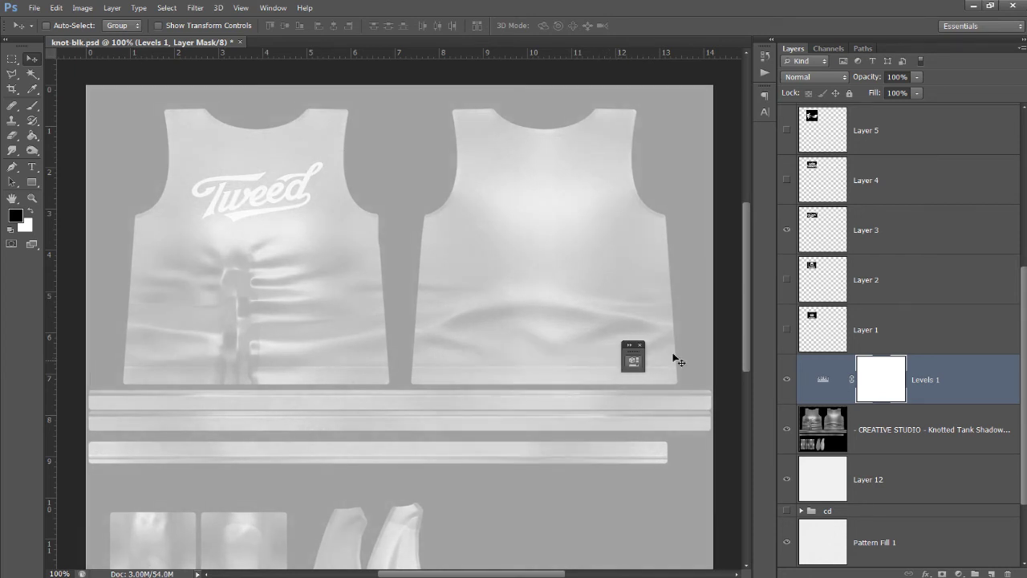
Try the blend modes from Normal through Luminosity on the Shadow Map copy above Layer 12, and delete that layer.
{"action": "left_click", "coordinate": [912, 435]}
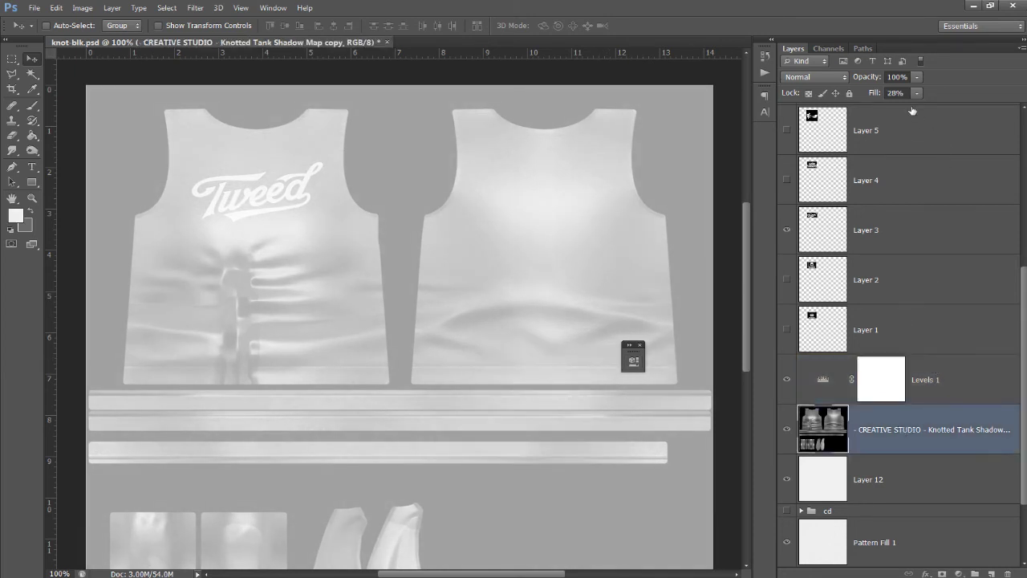
{"action": "left_click", "coordinate": [814, 77]}
{"action": "left_click", "coordinate": [793, 79]}
{"action": "key", "text": "Down"}
{"action": "key", "text": "Down"}
{"action": "key", "text": "Down"}
{"action": "key", "text": "Down"}
{"action": "key", "text": "Down"}
{"action": "key", "text": "Down"}
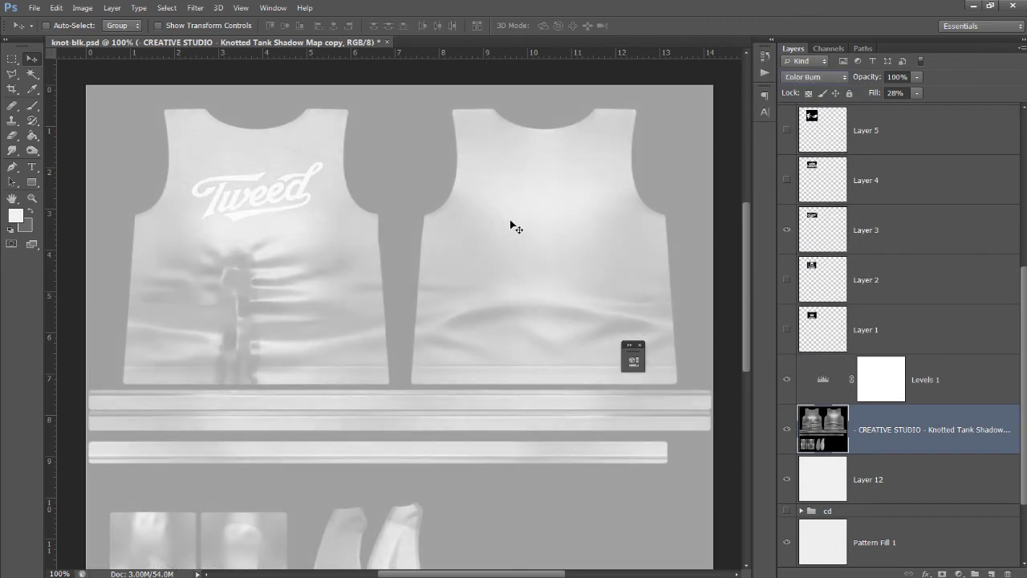
{"action": "key", "text": "Down"}
{"action": "key", "text": "Down"}
{"action": "key", "text": "Down"}
{"action": "key", "text": "Down"}
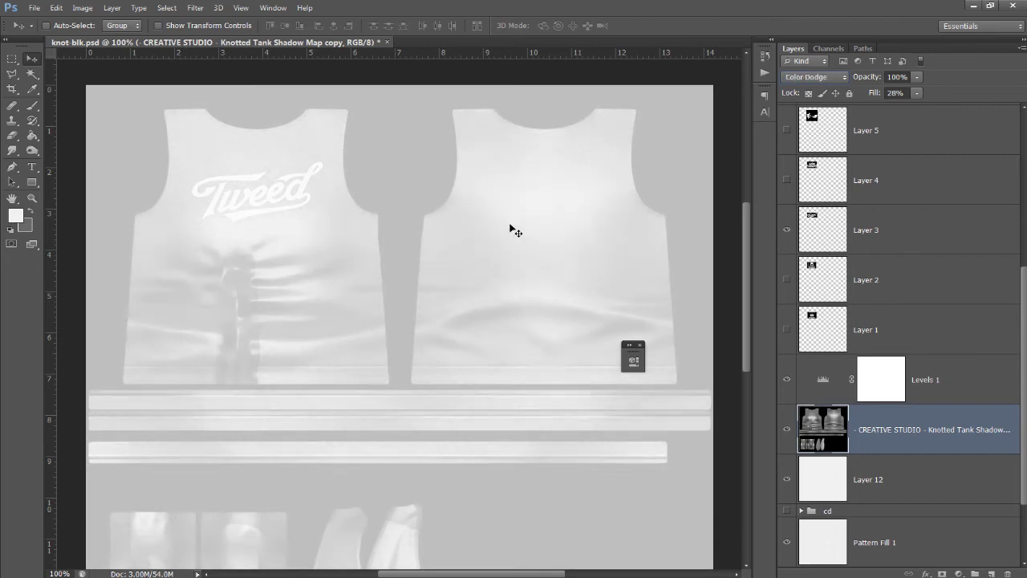
{"action": "key", "text": "Down"}
{"action": "key", "text": "Down"}
{"action": "key", "text": "Down"}
{"action": "key", "text": "Down"}
{"action": "key", "text": "Down"}
{"action": "key", "text": "Down"}
{"action": "key", "text": "Down"}
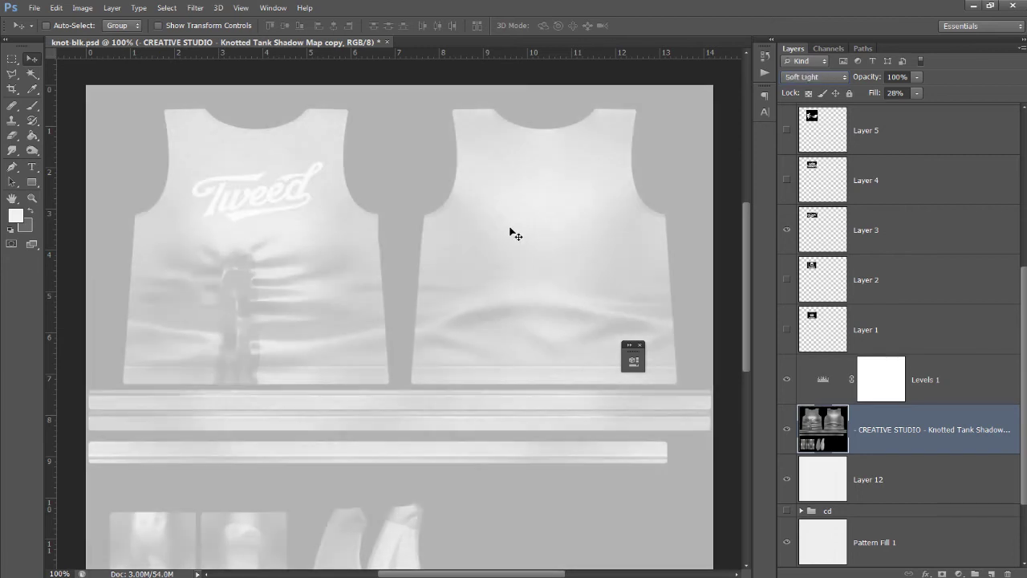
{"action": "key", "text": "Down"}
{"action": "key", "text": "Down"}
{"action": "key", "text": "Down"}
{"action": "key", "text": "Down"}
{"action": "key", "text": "Down"}
{"action": "key", "text": "Down"}
{"action": "key", "text": "Down"}
{"action": "key", "text": "Down"}
{"action": "key", "text": "Down"}
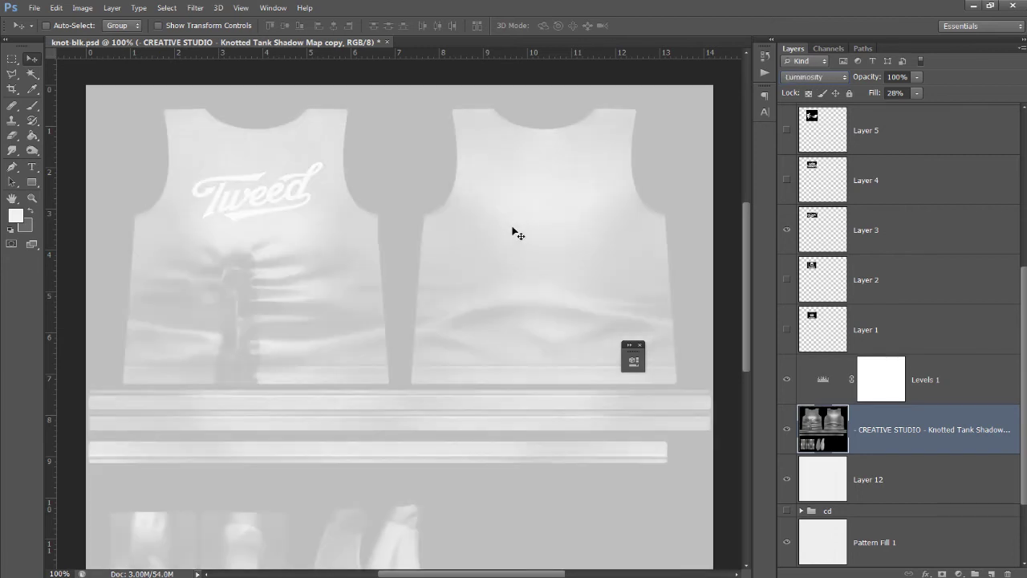
{"action": "key", "text": "Up"}
{"action": "key", "text": "Up"}
{"action": "key", "text": "Up"}
{"action": "key", "text": "Up"}
{"action": "key", "text": "Up"}
{"action": "key", "text": "Up"}
{"action": "key", "text": "Up"}
{"action": "key", "text": "Up"}
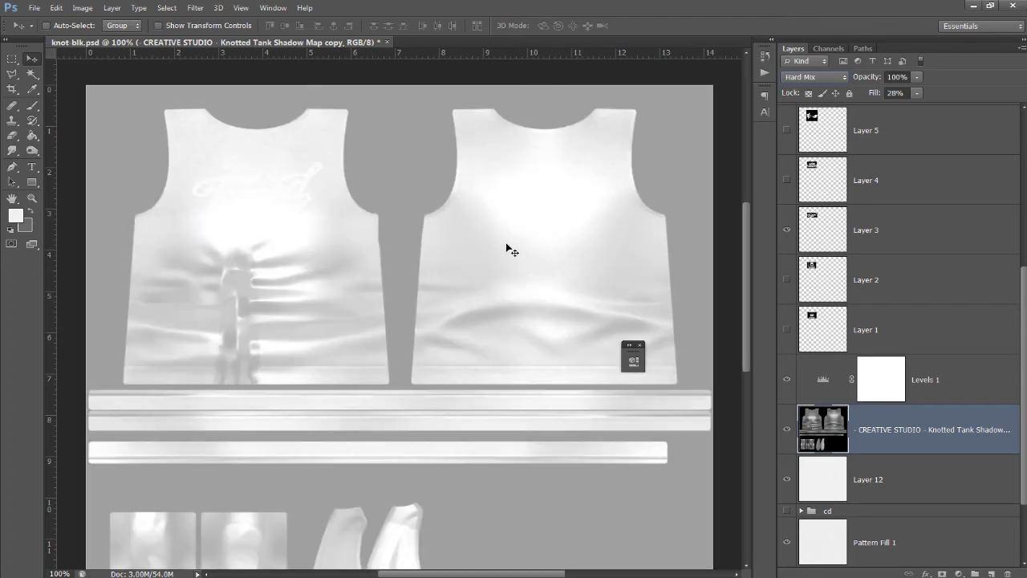
{"action": "key", "text": "Up"}
{"action": "key", "text": "Up"}
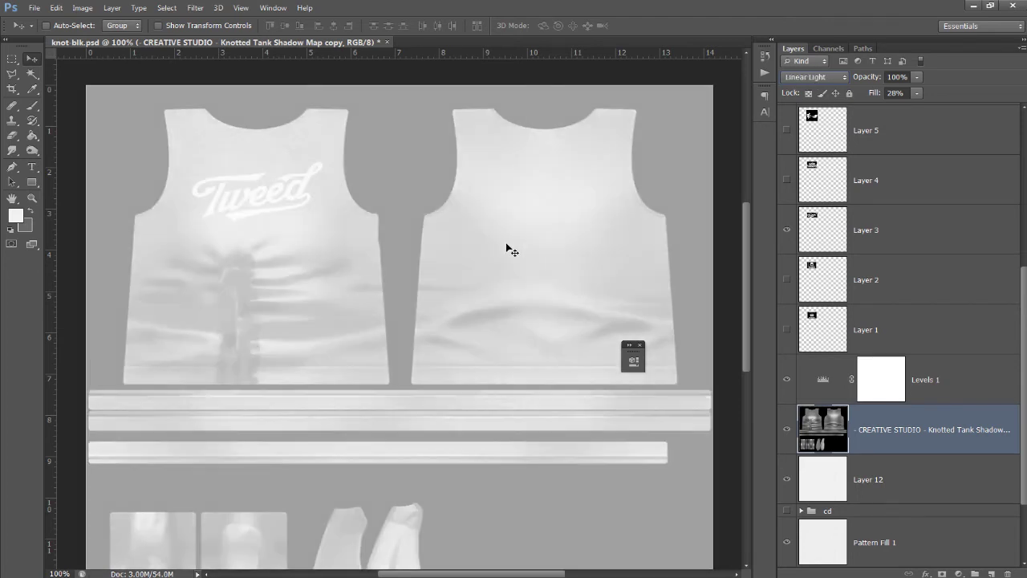
{"action": "key", "text": "Up"}
{"action": "key", "text": "Up"}
{"action": "key", "text": "Up"}
{"action": "key", "text": "Up"}
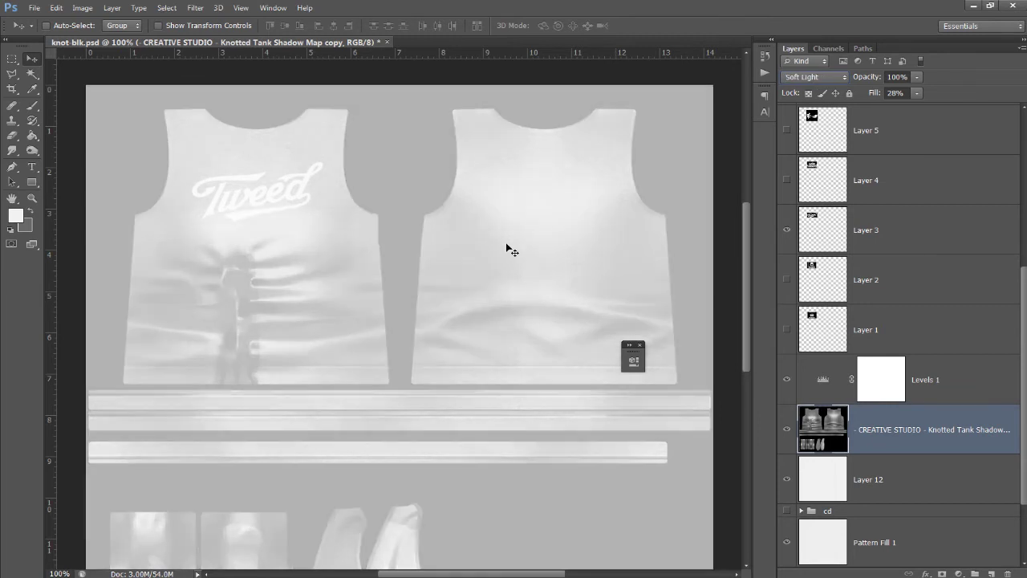
{"action": "key", "text": "Up"}
{"action": "key", "text": "Up"}
{"action": "key", "text": "Up"}
{"action": "key", "text": "Up"}
{"action": "key", "text": "Up"}
{"action": "key", "text": "Up"}
{"action": "key", "text": "Up"}
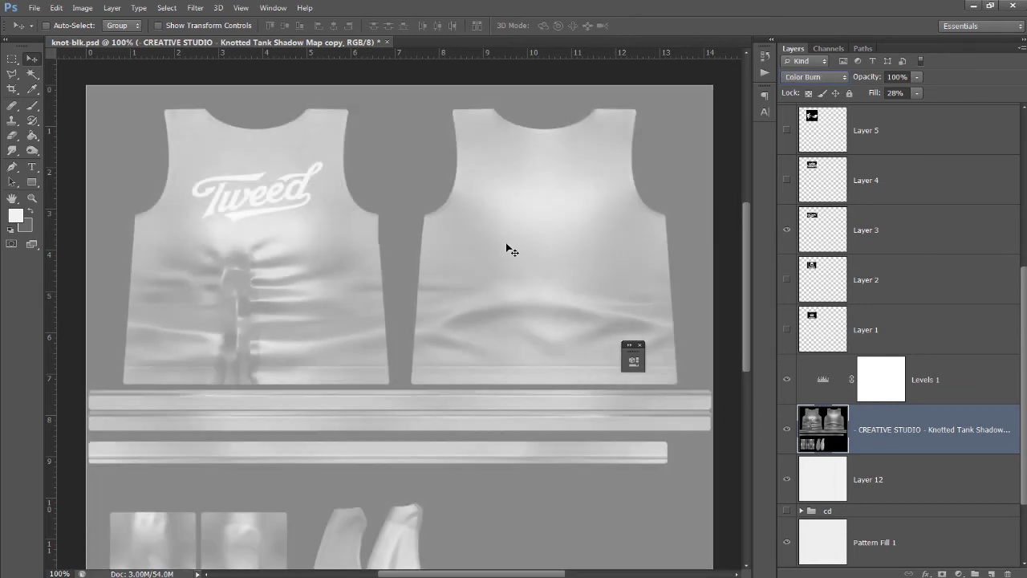
{"action": "key", "text": "Up"}
{"action": "key", "text": "Up"}
{"action": "key", "text": "Up"}
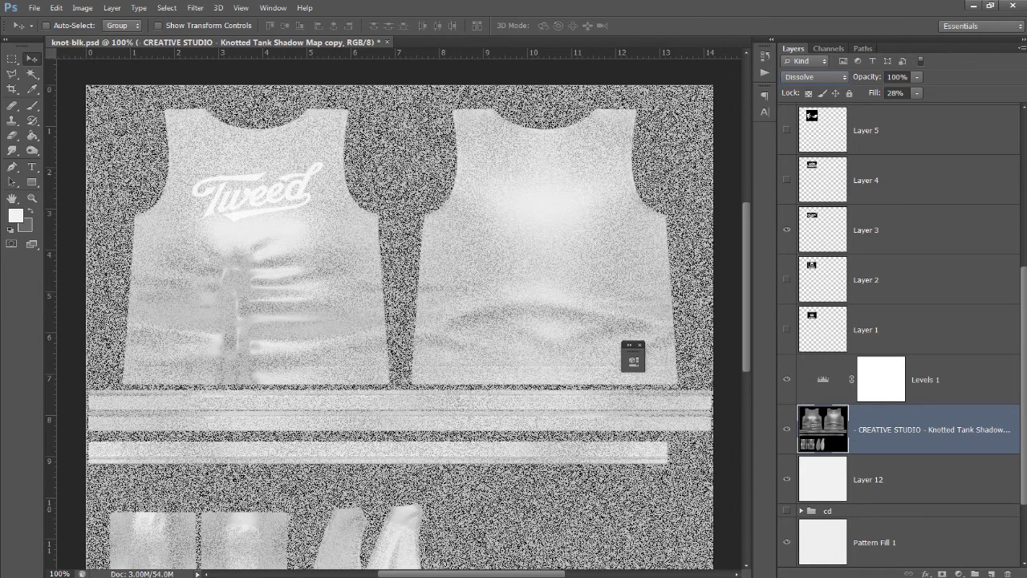
{"action": "key", "text": "Up"}
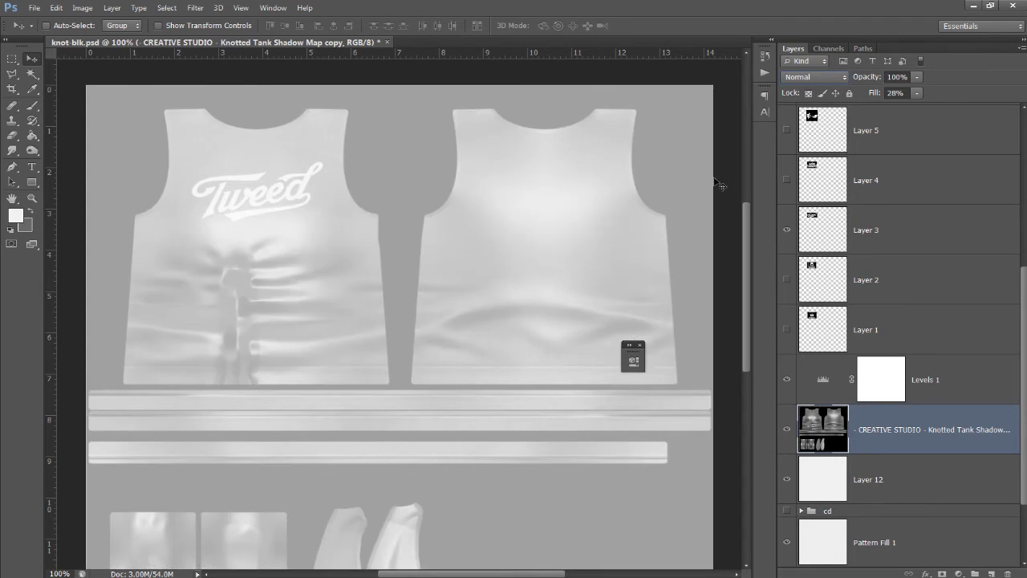
{"action": "right_click", "coordinate": [900, 436]}
{"action": "left_click", "coordinate": [783, 186]}
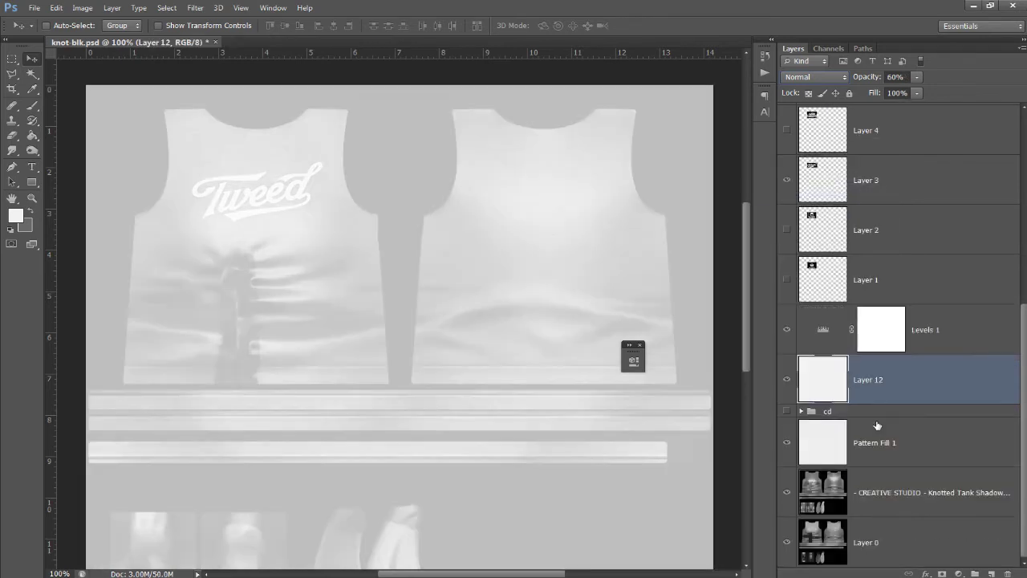
Duplicate Layer 0 and place the copy between Layer 12 and the Levels adjustment.
{"action": "left_click", "coordinate": [927, 546]}
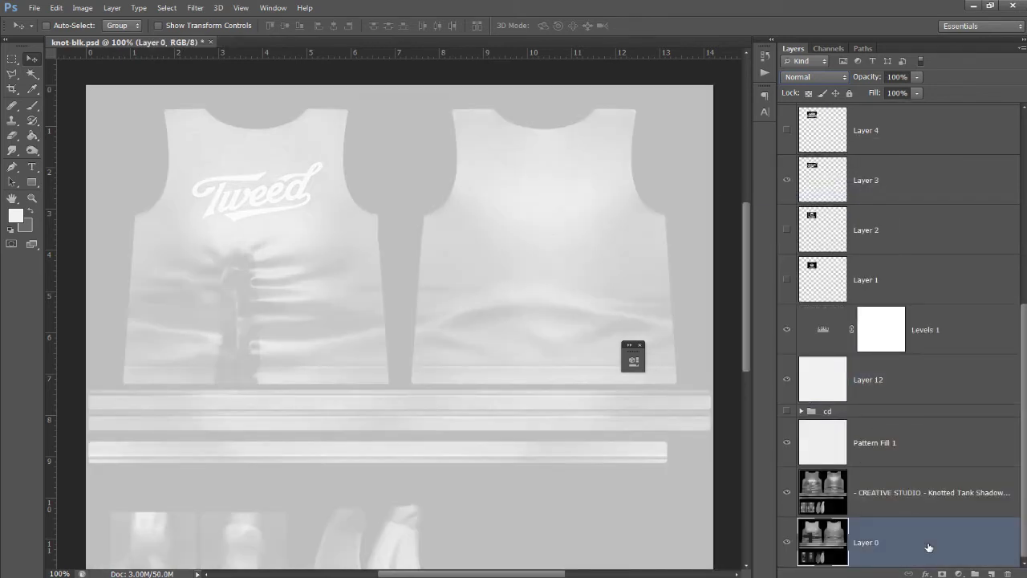
{"action": "key", "text": "ctrl+j"}
{"action": "left_click_drag", "start_coordinate": [906, 554], "coordinate": [911, 353]}
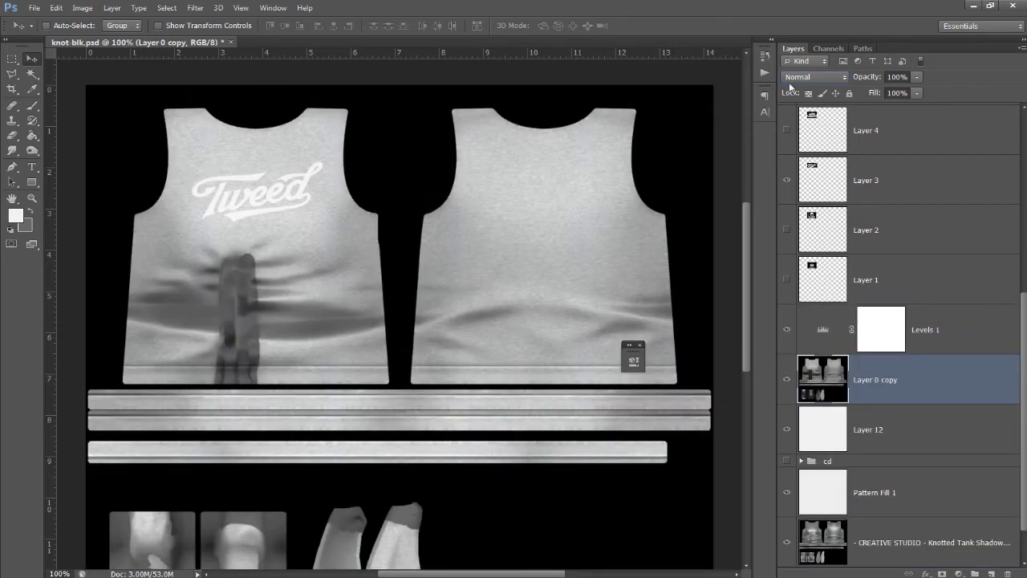
Compare blend modes on Layer 0 copy, including Multiply and Screen, and set it to Overlay.
{"action": "left_click", "coordinate": [798, 78]}
{"action": "left_click", "coordinate": [797, 98]}
{"action": "key", "text": "Down"}
{"action": "key", "text": "Down"}
{"action": "key", "text": "Up"}
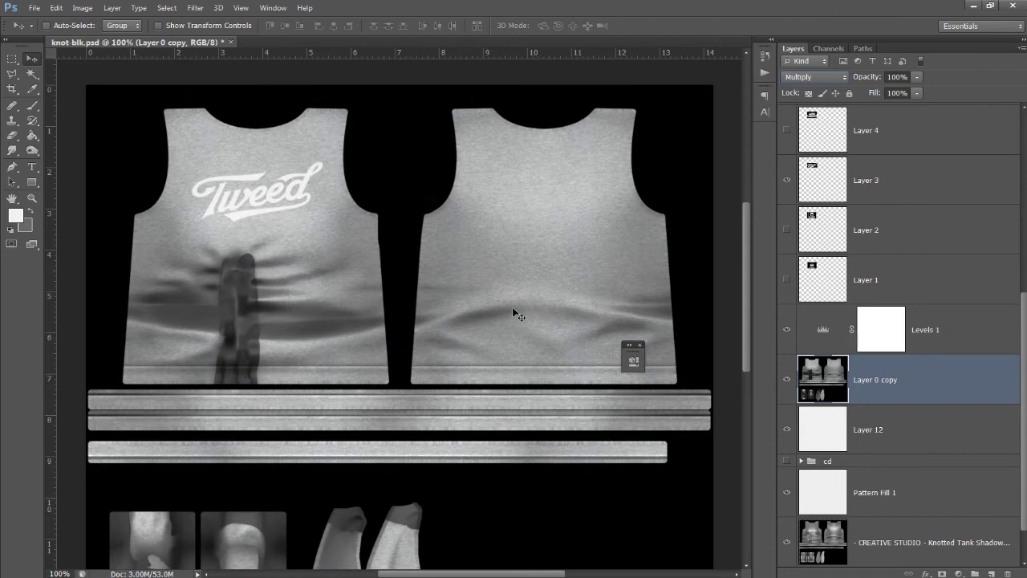
{"action": "key", "text": "Down"}
{"action": "key", "text": "Down"}
{"action": "key", "text": "Down"}
{"action": "key", "text": "Down"}
{"action": "key", "text": "Down"}
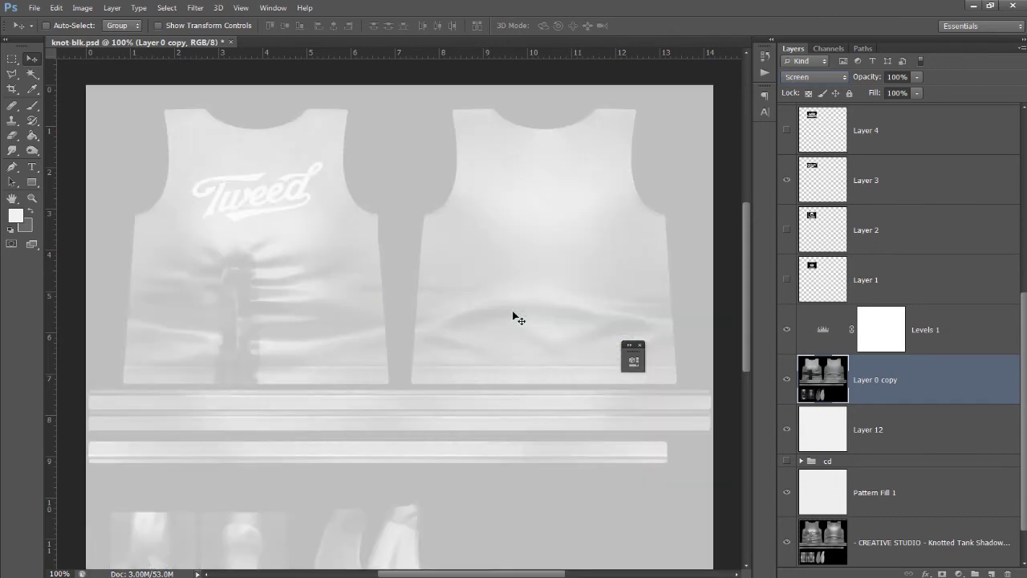
{"action": "key", "text": "Down"}
{"action": "key", "text": "Down"}
{"action": "key", "text": "Down"}
{"action": "key", "text": "Down"}
{"action": "key", "text": "Up"}
{"action": "key", "text": "Down"}
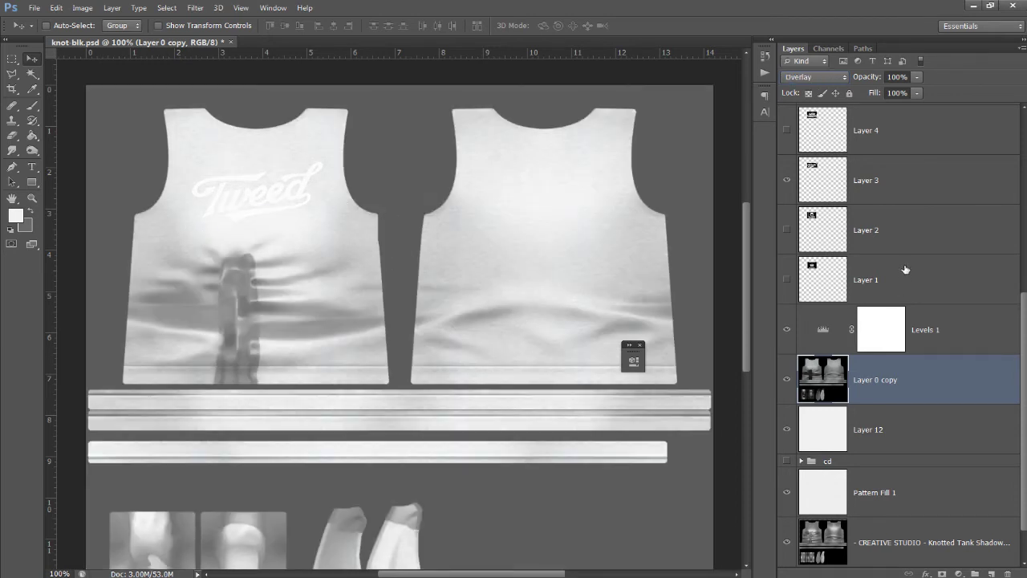
Invert the Tweed logo on Layer 3 and set its blend mode to Multiply.
{"action": "left_click", "coordinate": [891, 193]}
{"action": "left_click", "coordinate": [85, 12]}
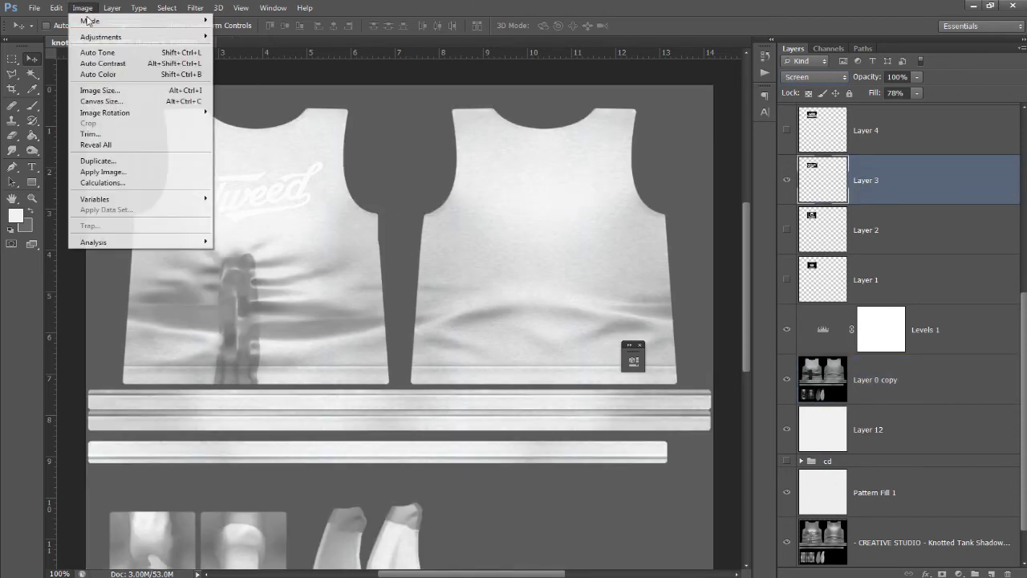
{"action": "mouse_move", "coordinate": [101, 37]}
{"action": "left_click", "coordinate": [234, 167]}
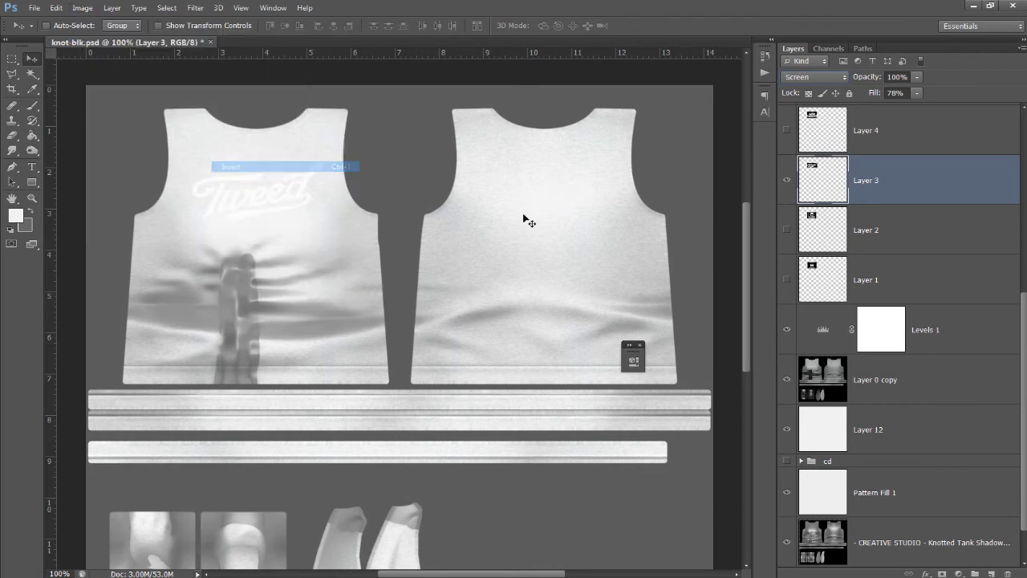
{"action": "left_click", "coordinate": [798, 78]}
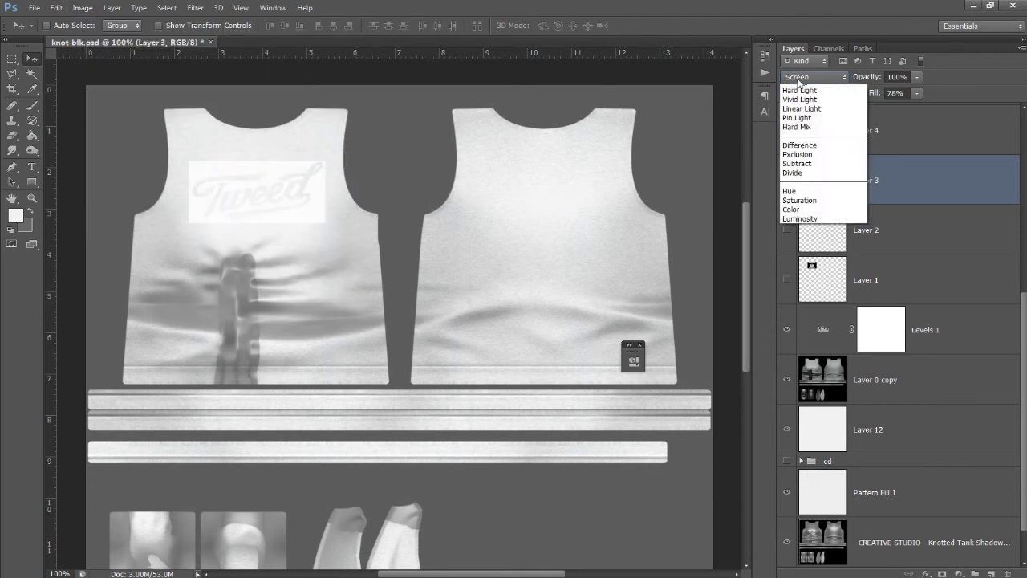
{"action": "left_click", "coordinate": [799, 124]}
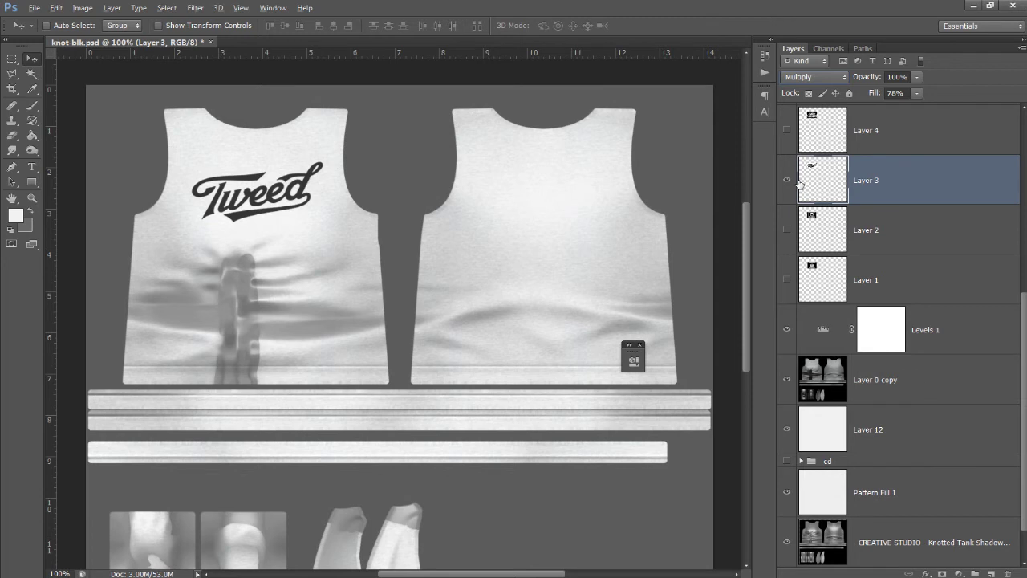
Try the blend modes from Multiply through Screen on Layer 3, and undo back to before the logo was inverted.
{"action": "key", "text": "shift+plus"}
{"action": "key", "text": "shift+plus"}
{"action": "key", "text": "shift+plus"}
{"action": "key", "text": "shift+plus"}
{"action": "key", "text": "shift+plus"}
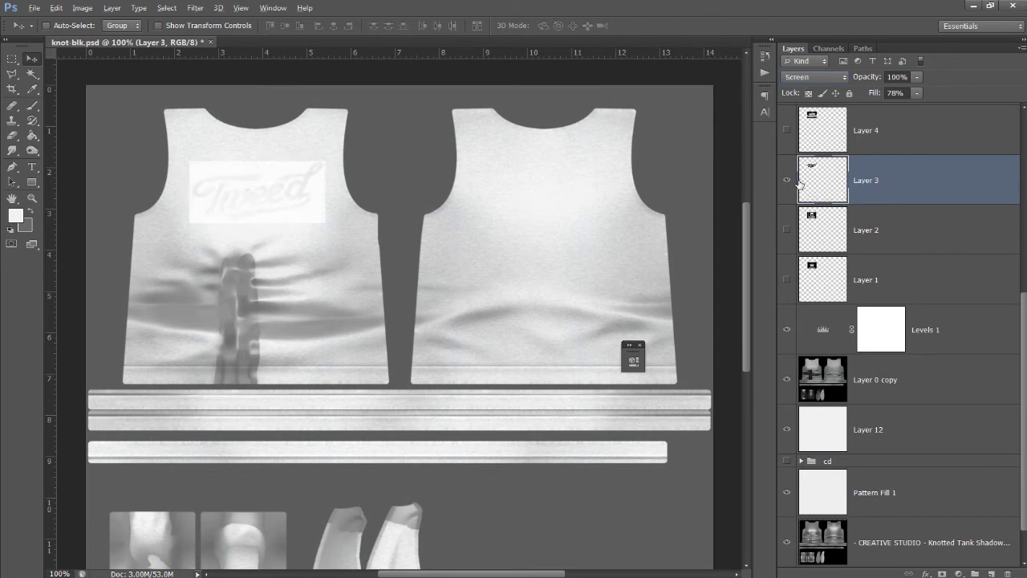
{"action": "key", "text": "alt+bracketleft"}
{"action": "key", "text": "alt+bracketleft"}
{"action": "key", "text": "alt+bracketleft"}
{"action": "key", "text": "alt+bracketleft"}
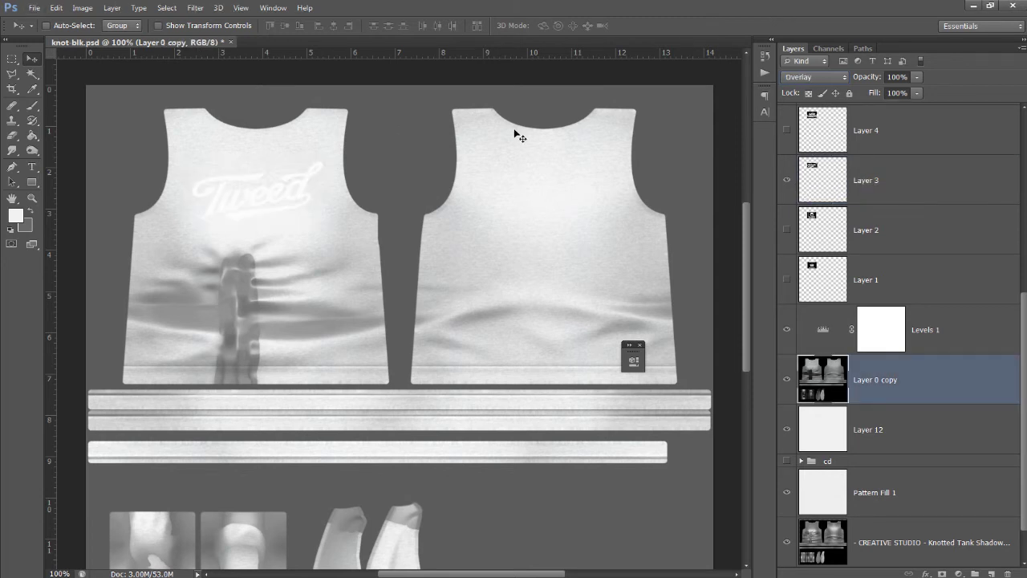
Set Layer 3 to the Normal blend mode with its fill at 100%.
{"action": "left_click", "coordinate": [928, 200]}
{"action": "left_click", "coordinate": [817, 77]}
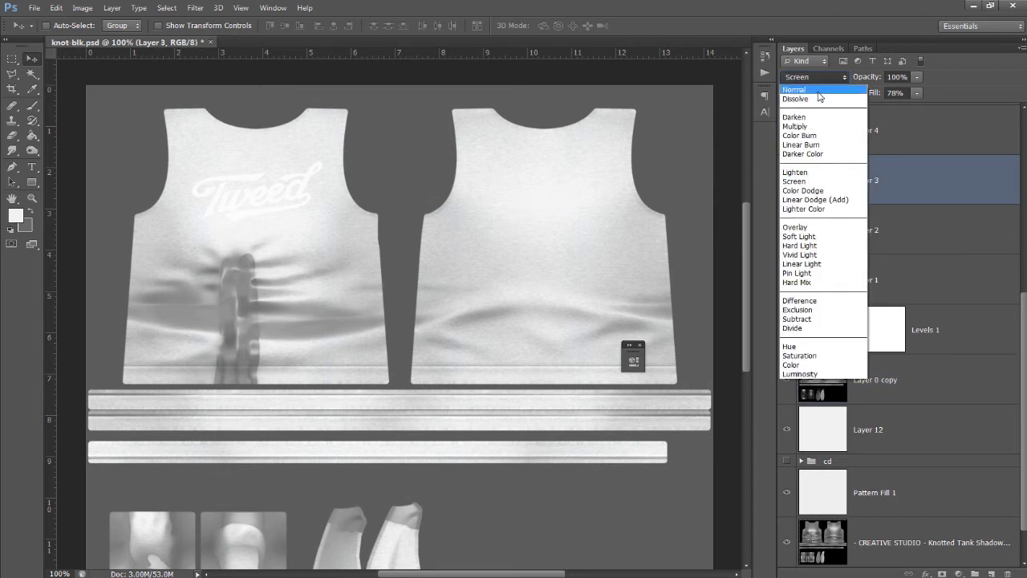
{"action": "left_click", "coordinate": [821, 98]}
{"action": "left_click", "coordinate": [918, 94]}
{"action": "left_click_drag", "start_coordinate": [921, 107], "coordinate": [977, 112]}
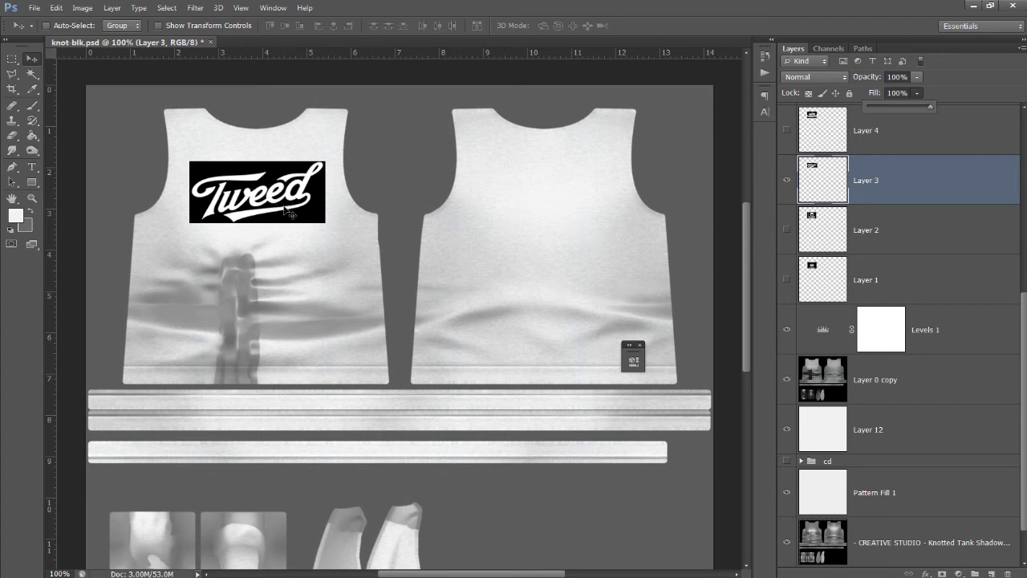
Invert the colours of the Tweed logo on Layer 3 and blend it with Multiply at 69% fill.
{"action": "left_click", "coordinate": [867, 183]}
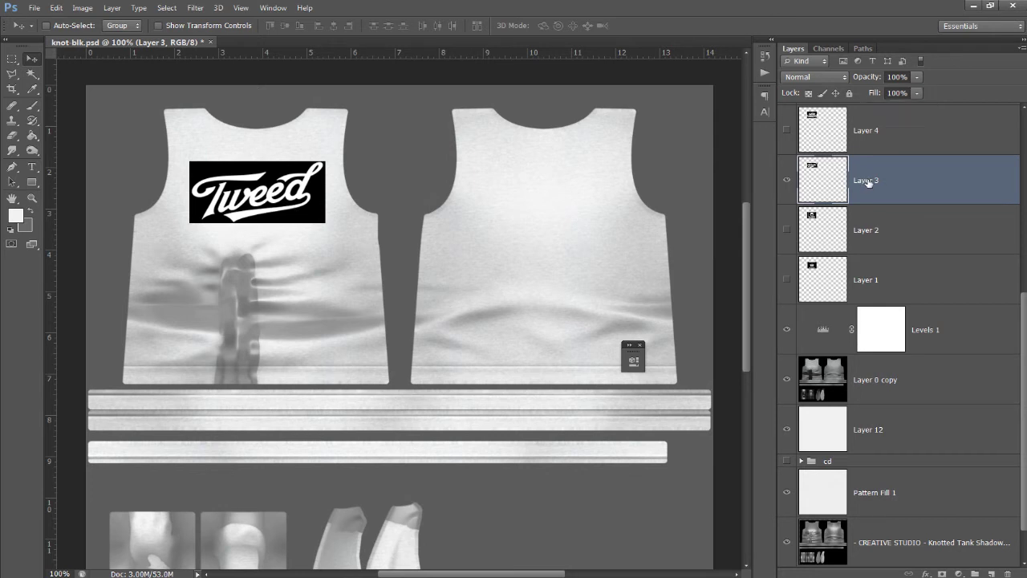
{"action": "left_click", "coordinate": [80, 8]}
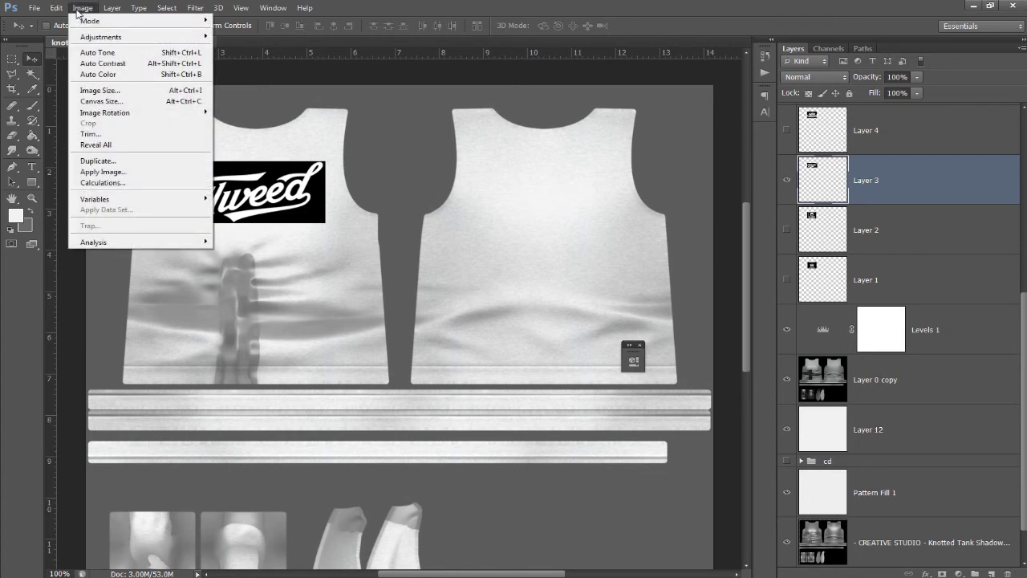
{"action": "mouse_move", "coordinate": [80, 37]}
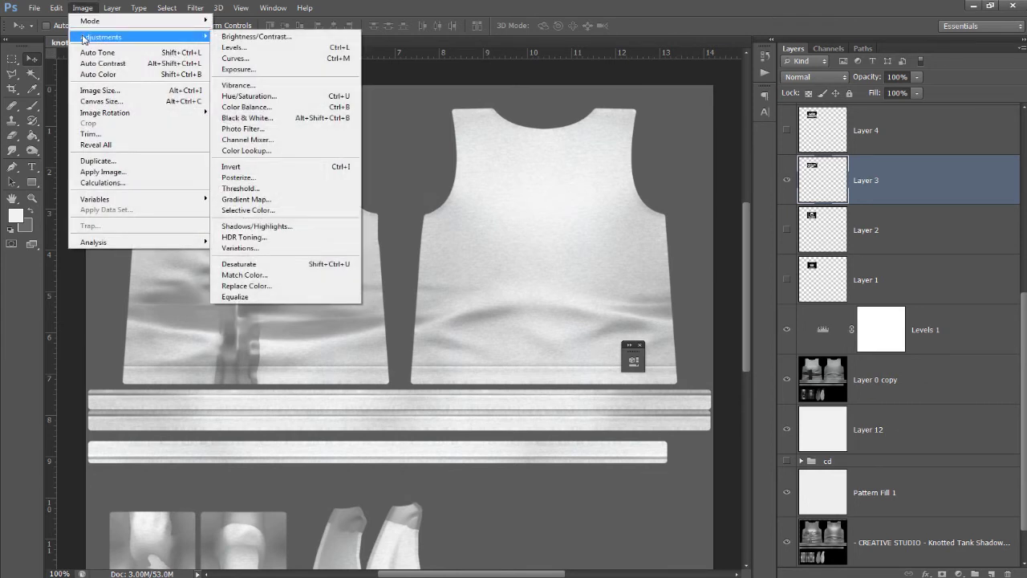
{"action": "left_click", "coordinate": [326, 174]}
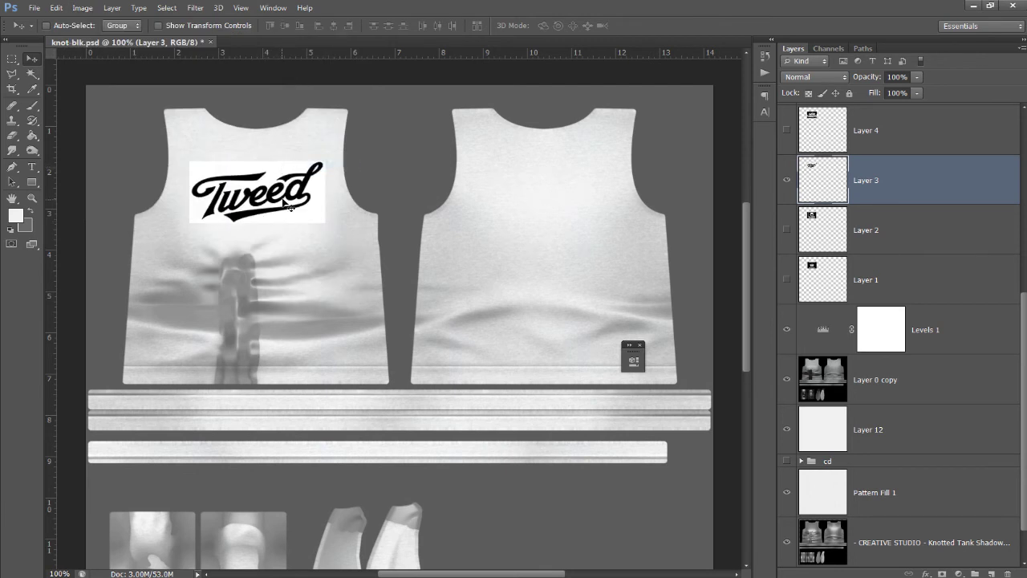
{"action": "left_click", "coordinate": [841, 79]}
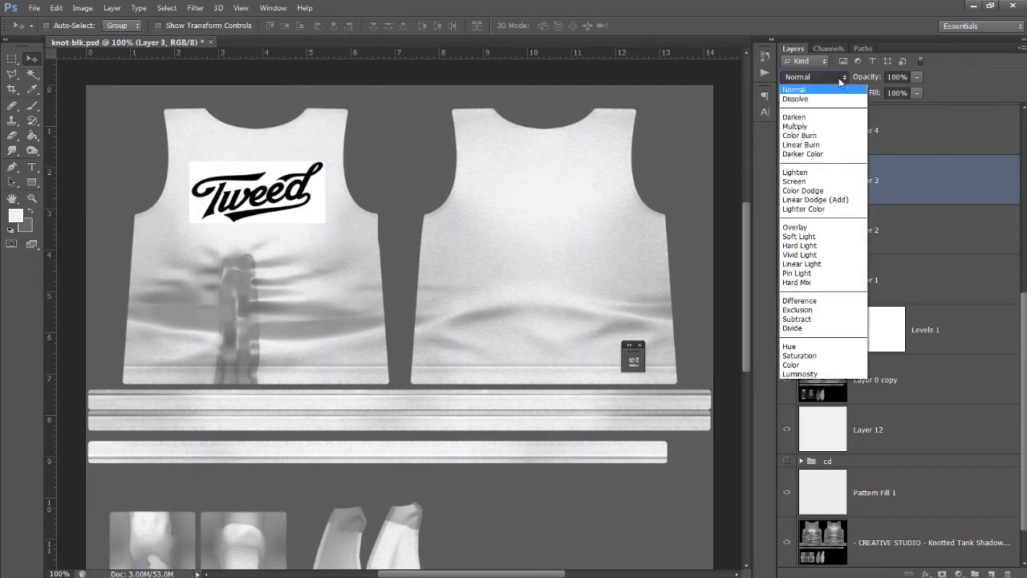
{"action": "left_click", "coordinate": [837, 130]}
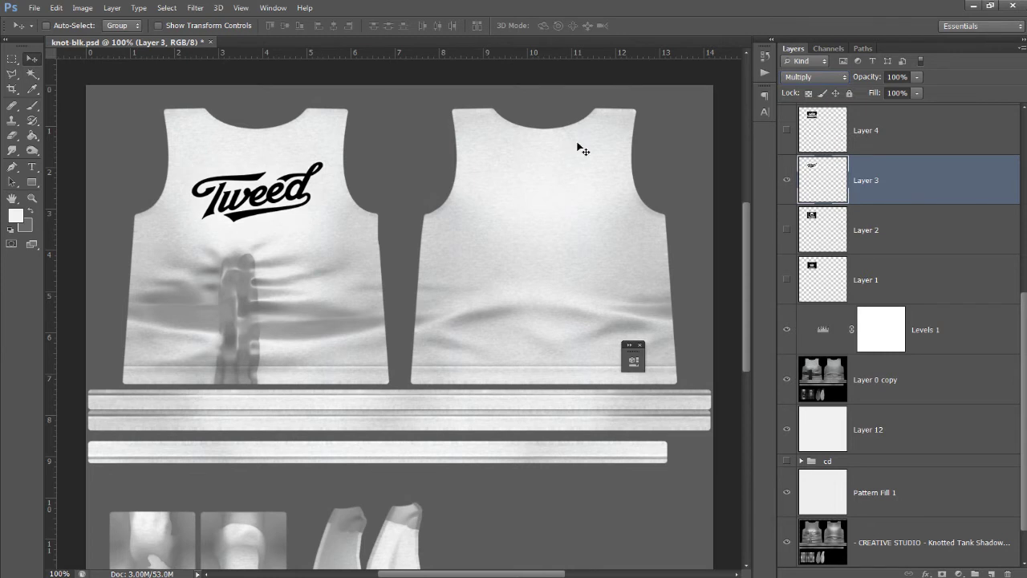
{"action": "left_click", "coordinate": [917, 93]}
{"action": "left_click_drag", "start_coordinate": [908, 108], "coordinate": [897, 108]}
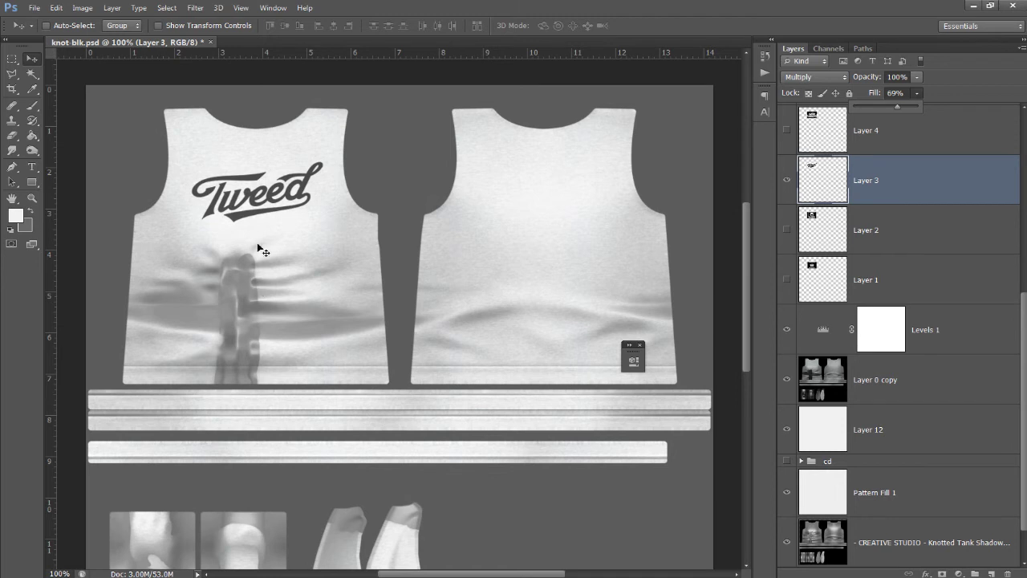
Set the midtone input of the Levels 1 adjustment to 1.54.
{"action": "left_click", "coordinate": [942, 375]}
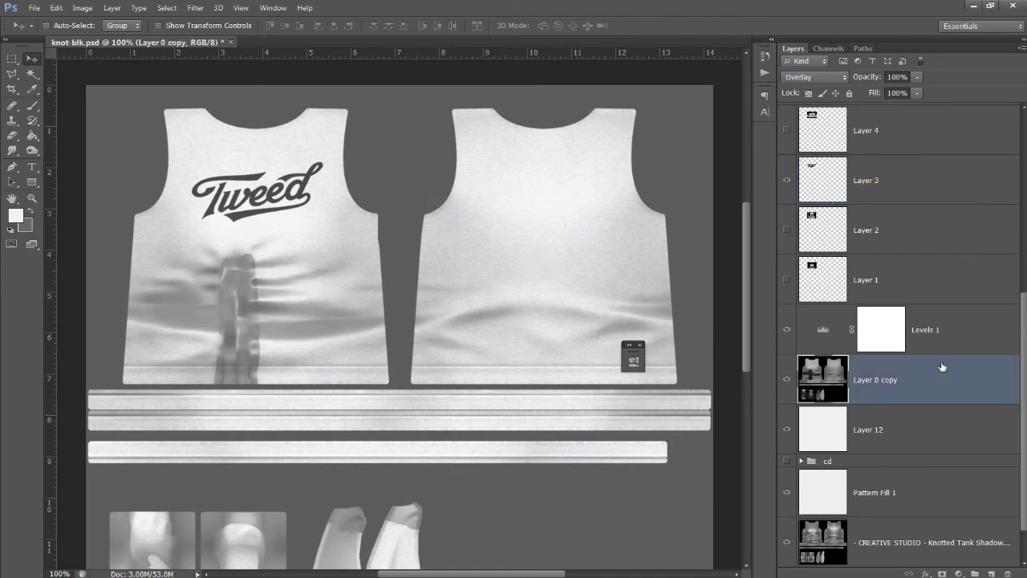
{"action": "left_click", "coordinate": [875, 344]}
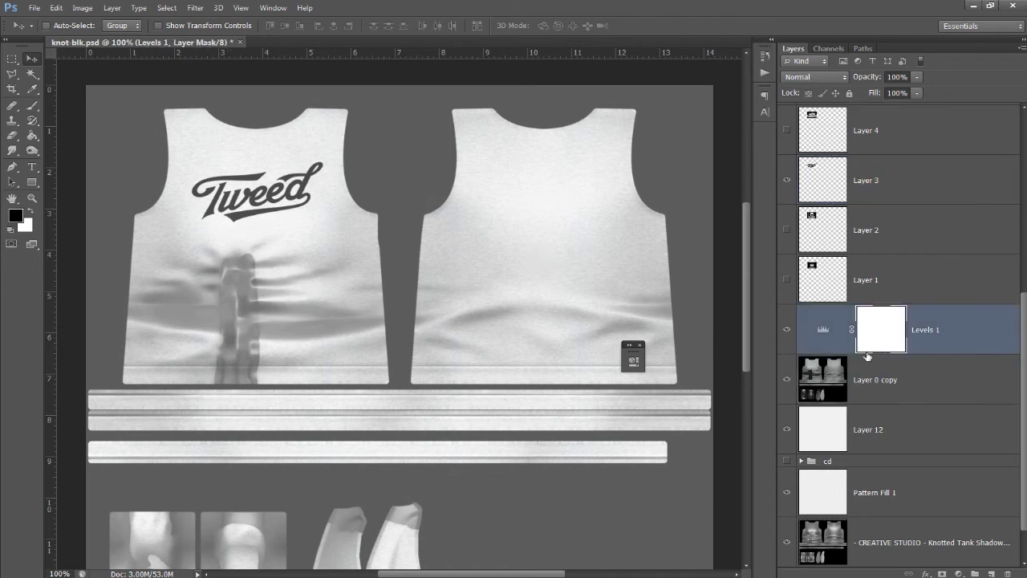
{"action": "double_click", "coordinate": [826, 338]}
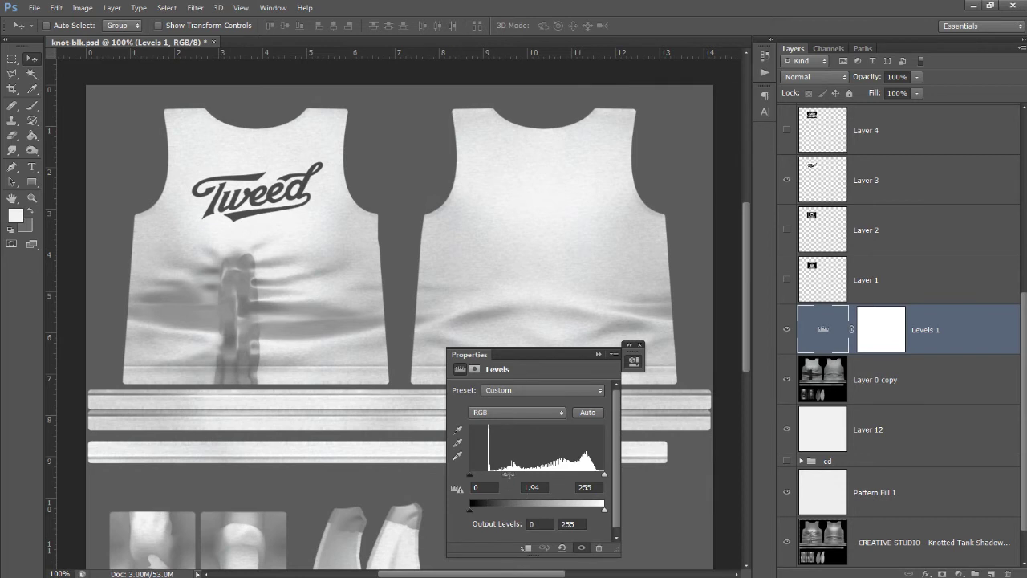
{"action": "mouse_move", "coordinate": [508, 475]}
{"action": "left_mouse_down"}
{"action": "mouse_move", "coordinate": [534, 476]}
{"action": "mouse_move", "coordinate": [496, 476]}
{"action": "mouse_move", "coordinate": [517, 479]}
{"action": "left_mouse_up"}
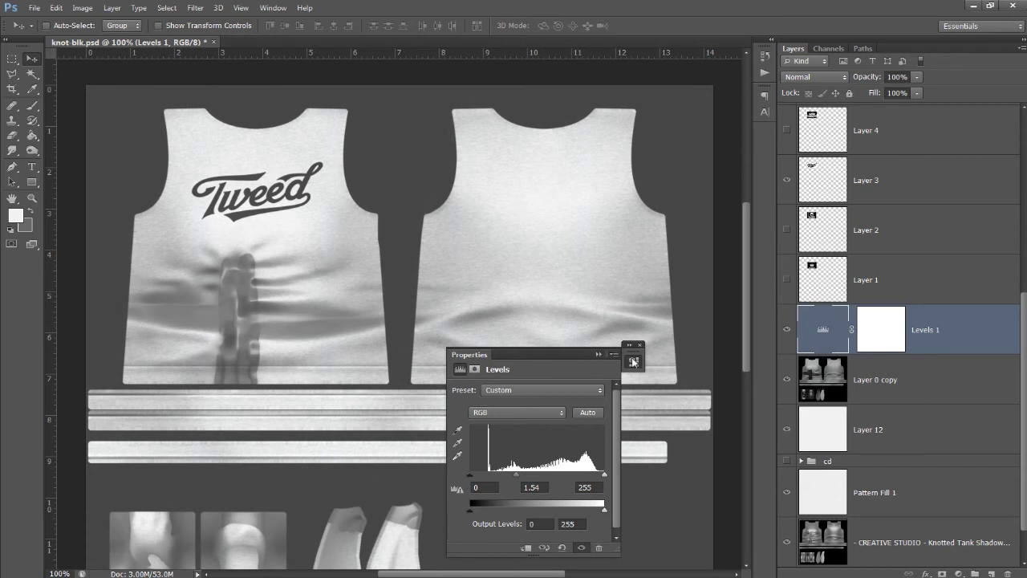
{"action": "left_click", "coordinate": [633, 363]}
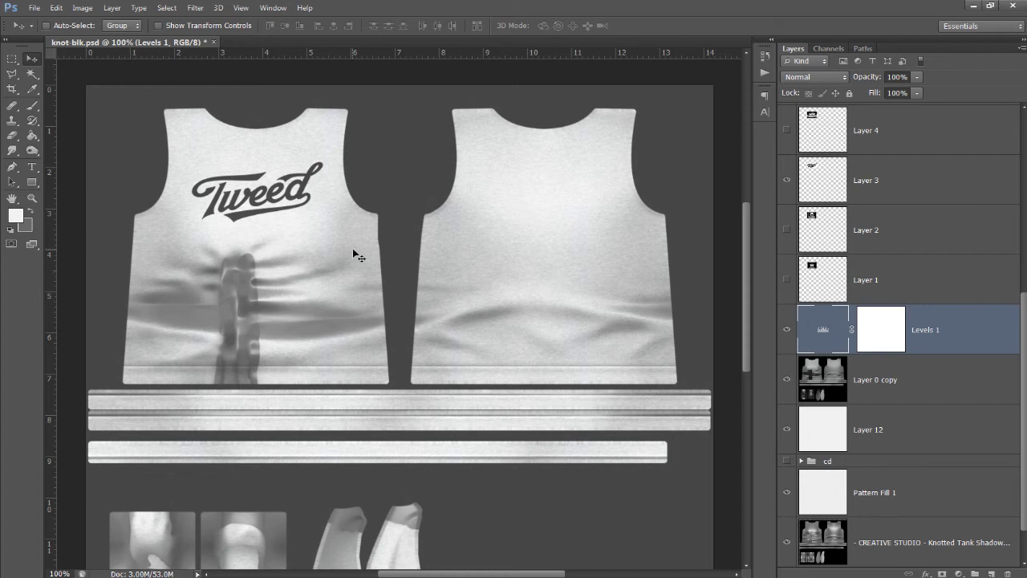
Hide the Tweed logo on Layer 3 and show and select Layer 6.
{"action": "scroll", "coordinate": [321, 299], "scroll_direction": "down", "scroll_amount": 3}
{"action": "scroll", "coordinate": [319, 299], "scroll_direction": "down", "scroll_amount": 5}
{"action": "scroll", "coordinate": [319, 297], "scroll_direction": "up", "scroll_amount": 6}
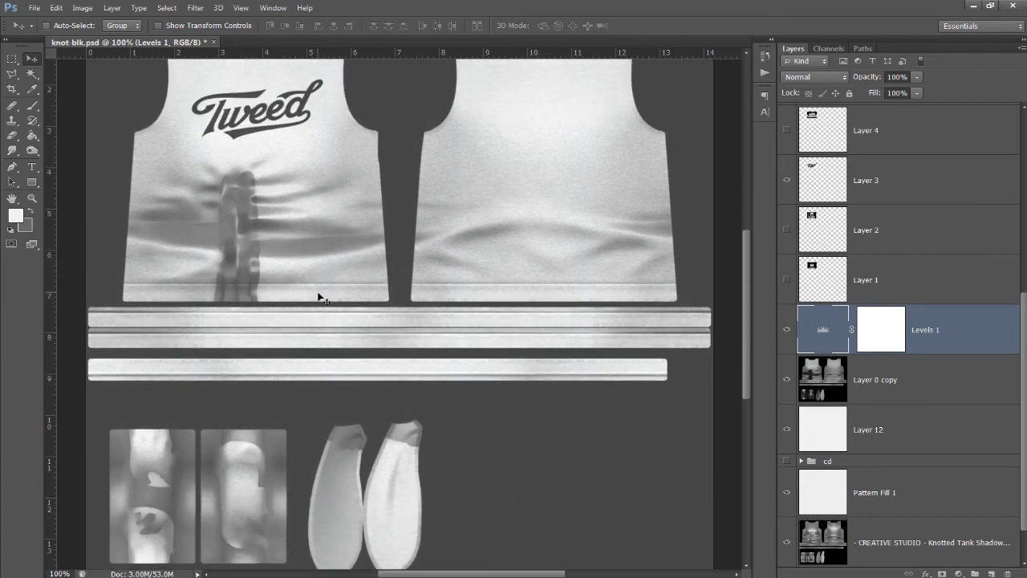
{"action": "scroll", "coordinate": [366, 281], "scroll_direction": "up", "scroll_amount": 2}
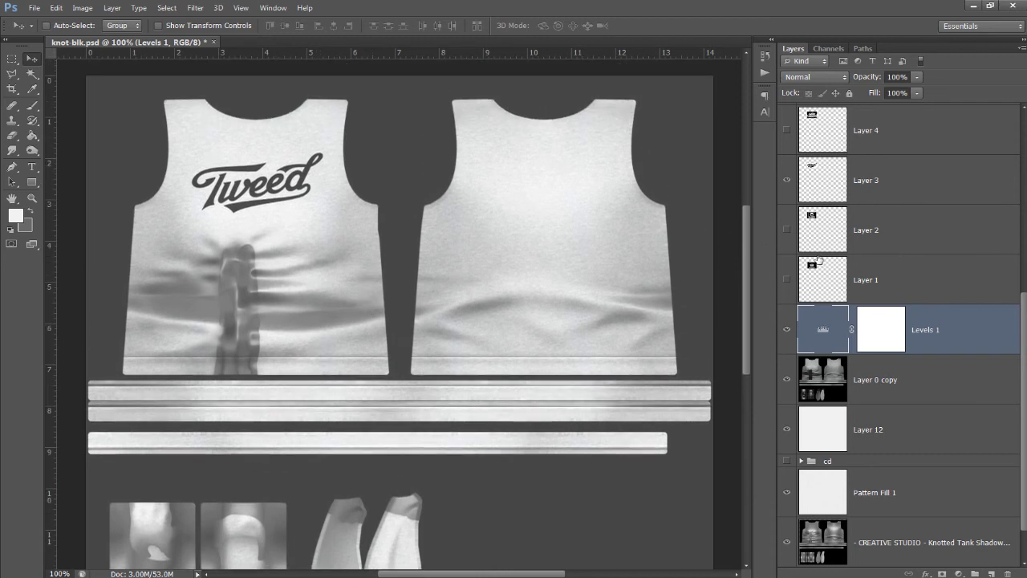
{"action": "scroll", "coordinate": [821, 297], "scroll_direction": "up", "scroll_amount": 4}
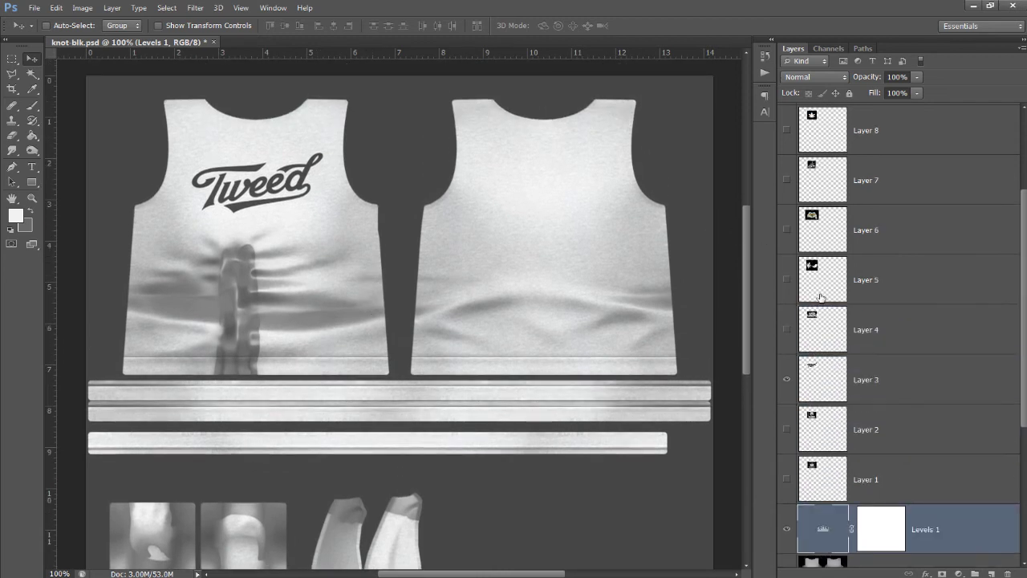
{"action": "left_click", "coordinate": [786, 379]}
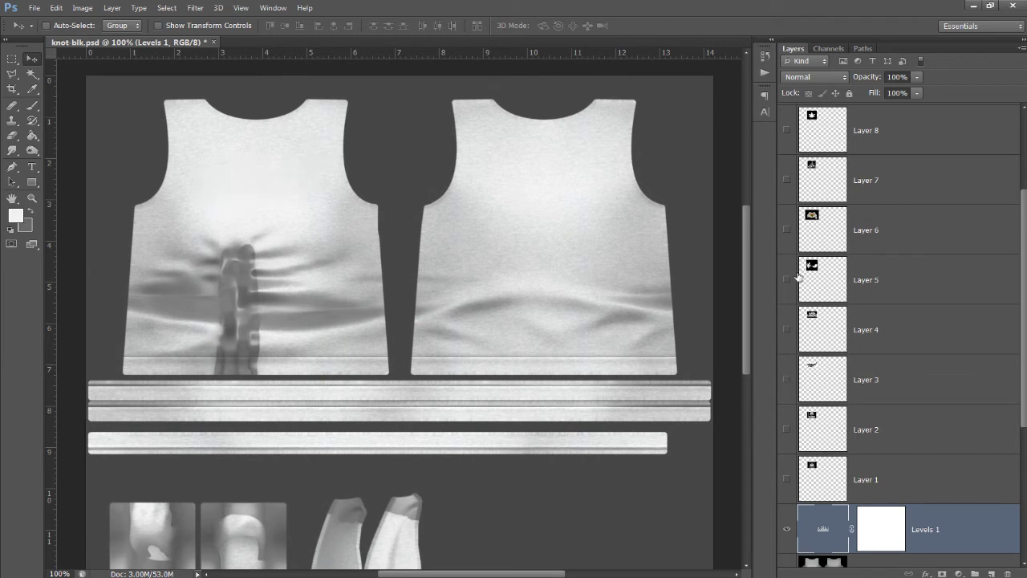
{"action": "left_click", "coordinate": [786, 229]}
{"action": "left_click", "coordinate": [891, 232]}
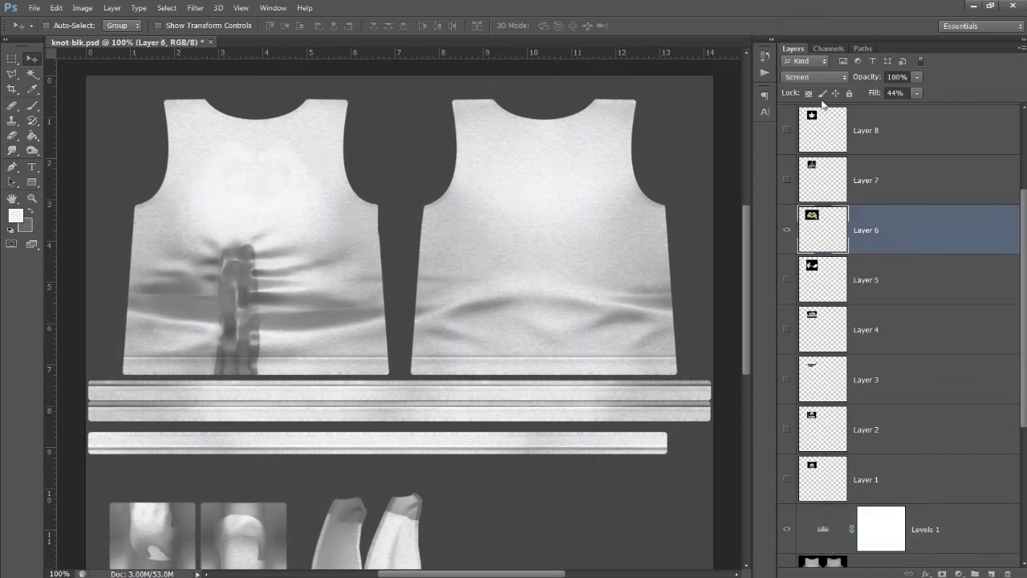
Set Layer 6 to the Normal blend mode with its fill at 100%.
{"action": "left_click", "coordinate": [807, 77]}
{"action": "left_click", "coordinate": [803, 92]}
{"action": "left_click_drag", "start_coordinate": [917, 93], "coordinate": [1024, 118]}
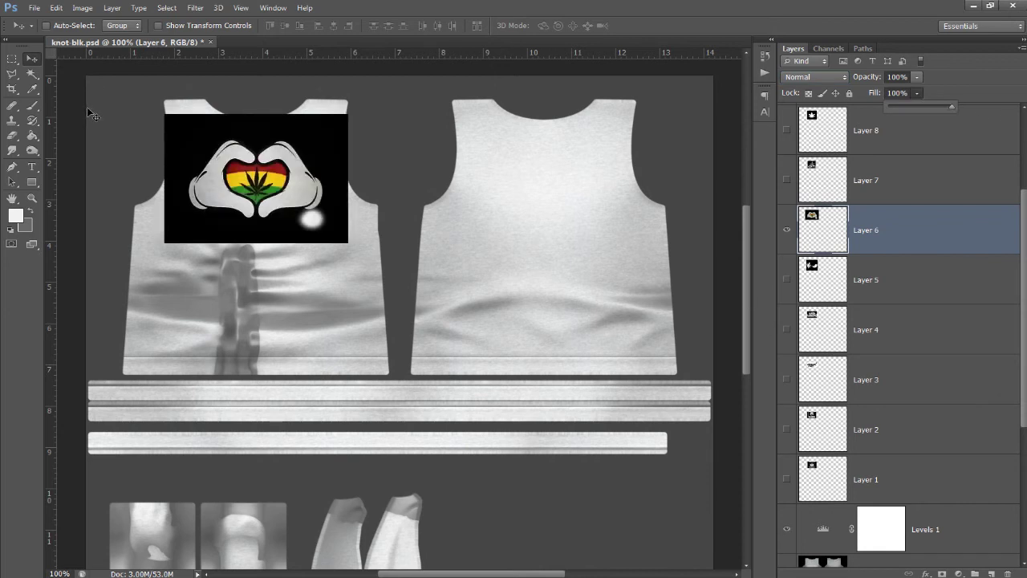
Compare the blend modes from Color Burn through Luminosity on Layer 6, and return it to Normal.
{"action": "left_click", "coordinate": [808, 77]}
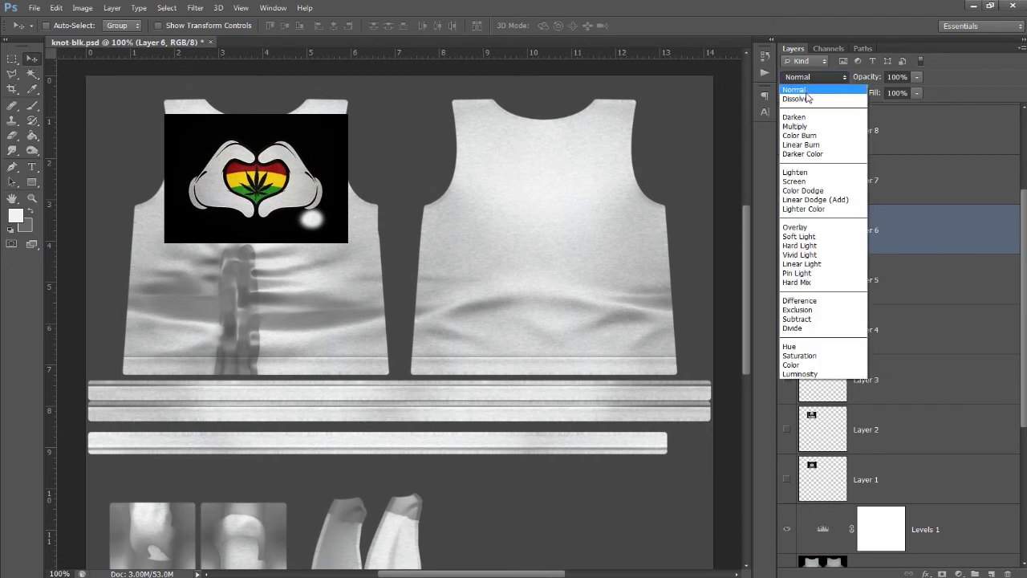
{"action": "left_click", "coordinate": [800, 135]}
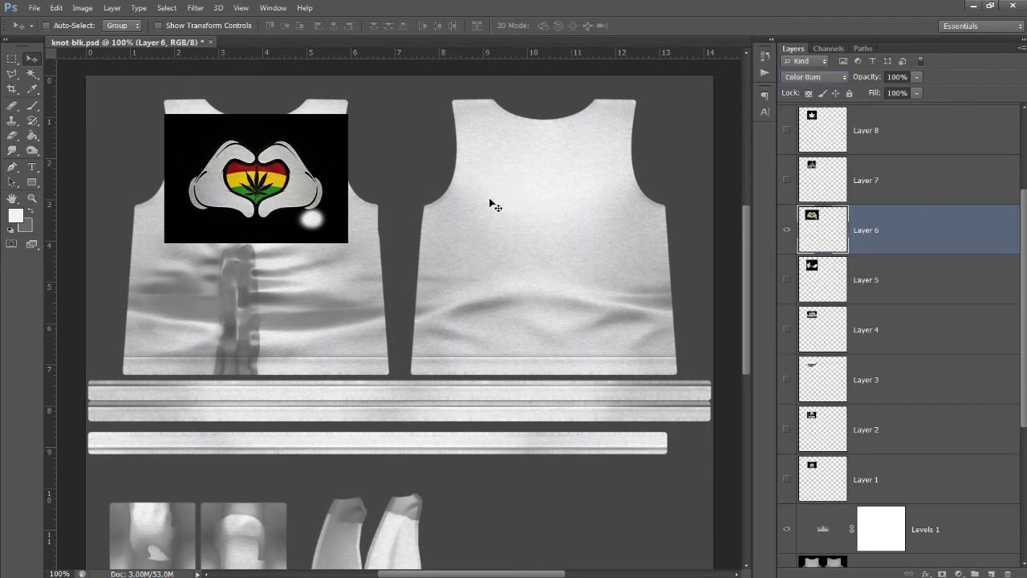
{"action": "key", "text": "Down"}
{"action": "key", "text": "Down"}
{"action": "key", "text": "Down"}
{"action": "key", "text": "Down"}
{"action": "key", "text": "Down"}
{"action": "key", "text": "Down"}
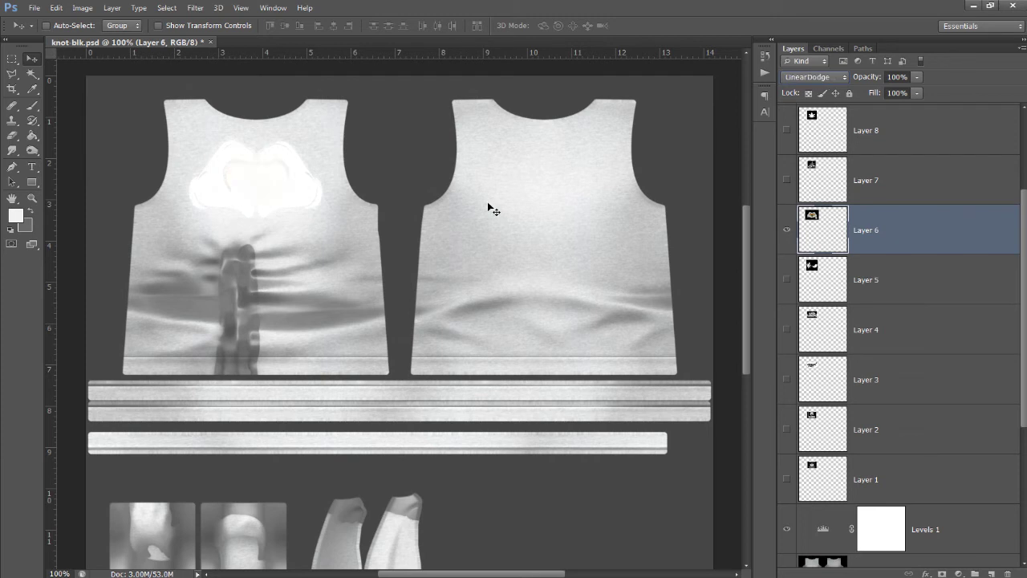
{"action": "key", "text": "Down"}
{"action": "key", "text": "Down"}
{"action": "key", "text": "Down"}
{"action": "key", "text": "Down"}
{"action": "key", "text": "Down"}
{"action": "key", "text": "Down"}
{"action": "key", "text": "Down"}
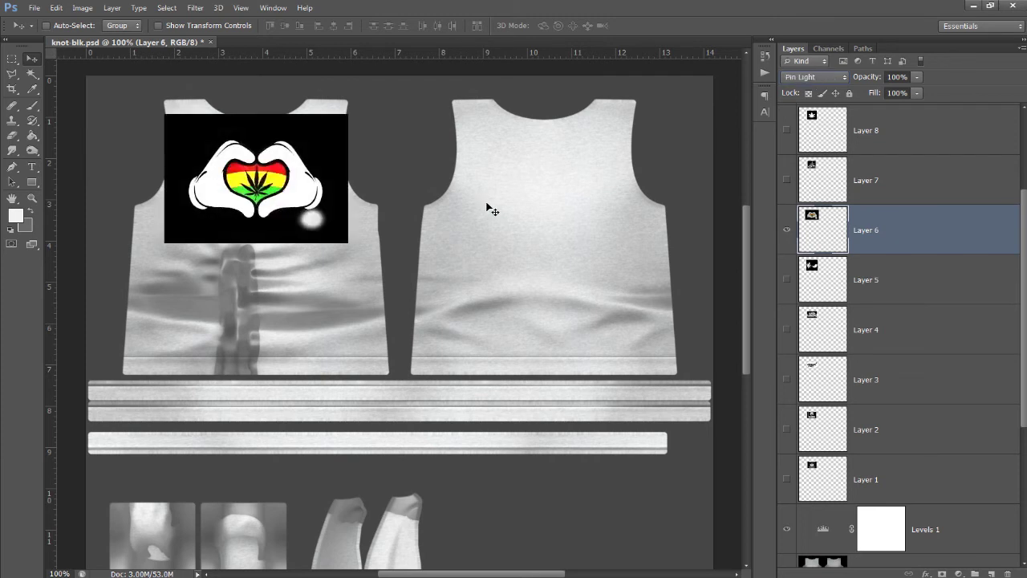
{"action": "key", "text": "Down"}
{"action": "key", "text": "Down"}
{"action": "key", "text": "Down"}
{"action": "key", "text": "Down"}
{"action": "key", "text": "Down"}
{"action": "key", "text": "Down"}
{"action": "key", "text": "Down"}
{"action": "key", "text": "Down"}
{"action": "key", "text": "Down"}
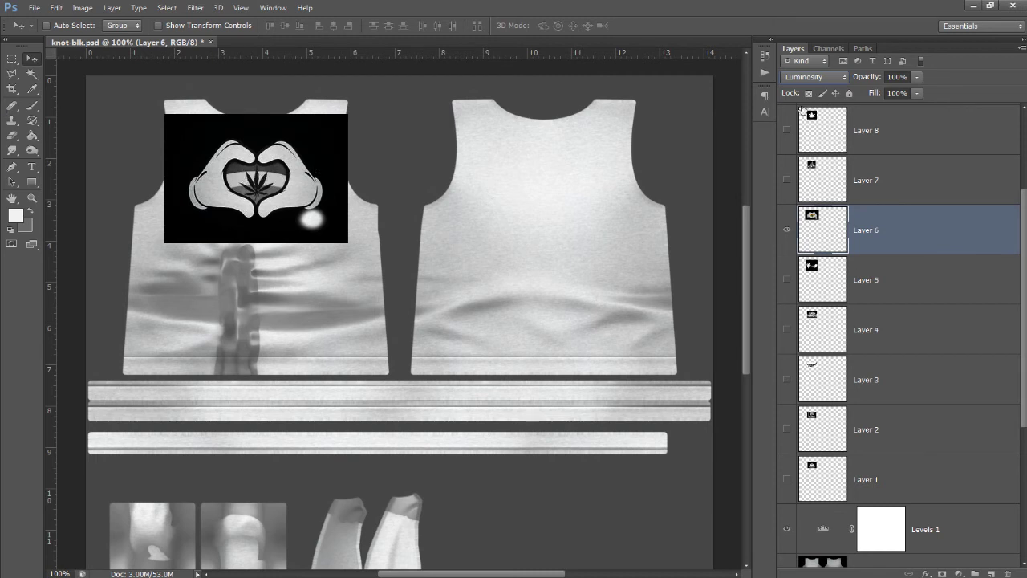
{"action": "left_click", "coordinate": [804, 77]}
{"action": "left_click", "coordinate": [805, 83]}
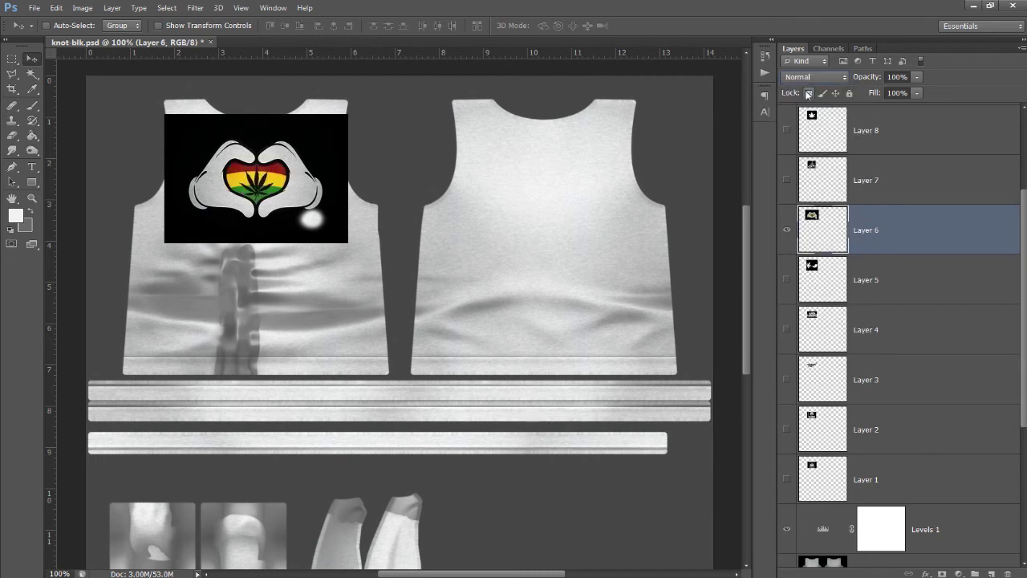
Move the heart-hands artwork slightly lower on the front piece and delete its black background using a Magic Wand selection.
{"action": "left_click_drag", "start_coordinate": [310, 198], "coordinate": [308, 210]}
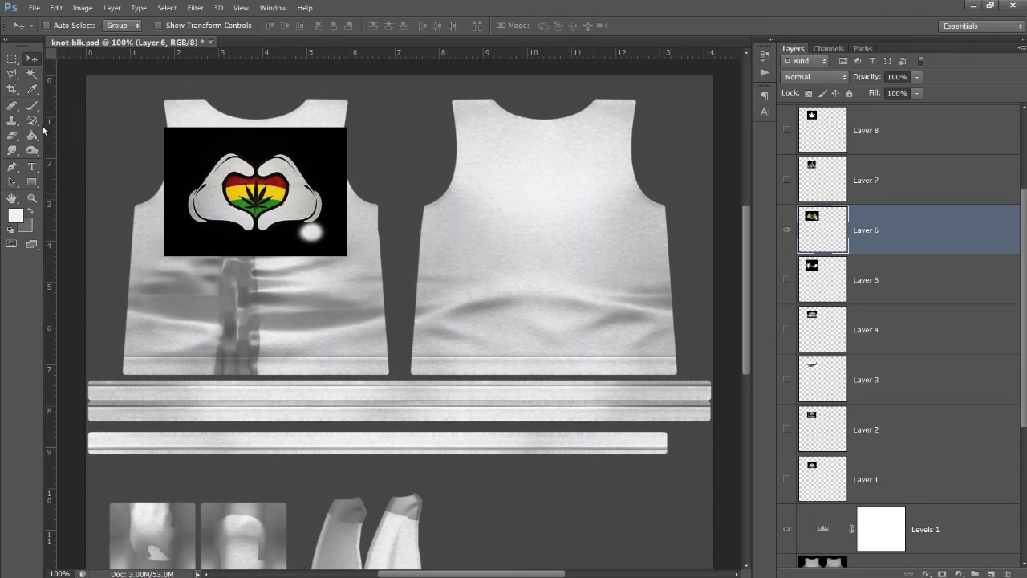
{"action": "left_click", "coordinate": [32, 73]}
{"action": "left_click", "coordinate": [237, 149]}
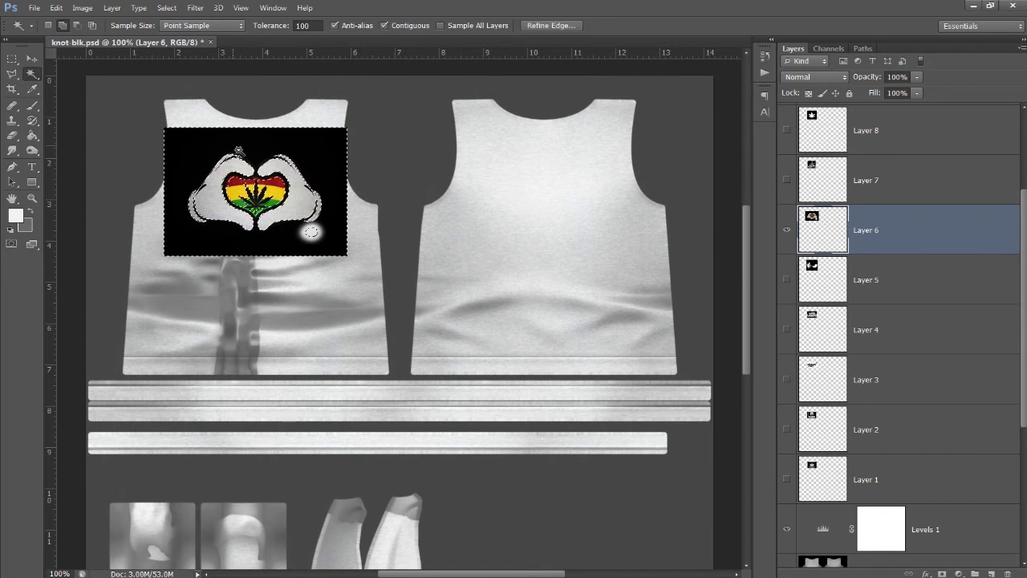
{"action": "key", "text": "Delete"}
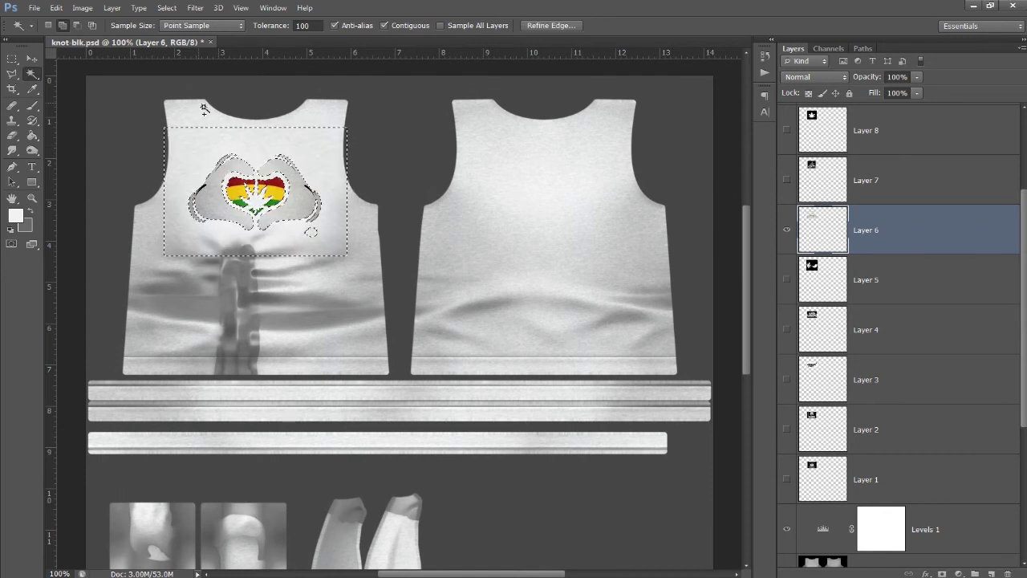
{"action": "key", "text": "ctrl+d"}
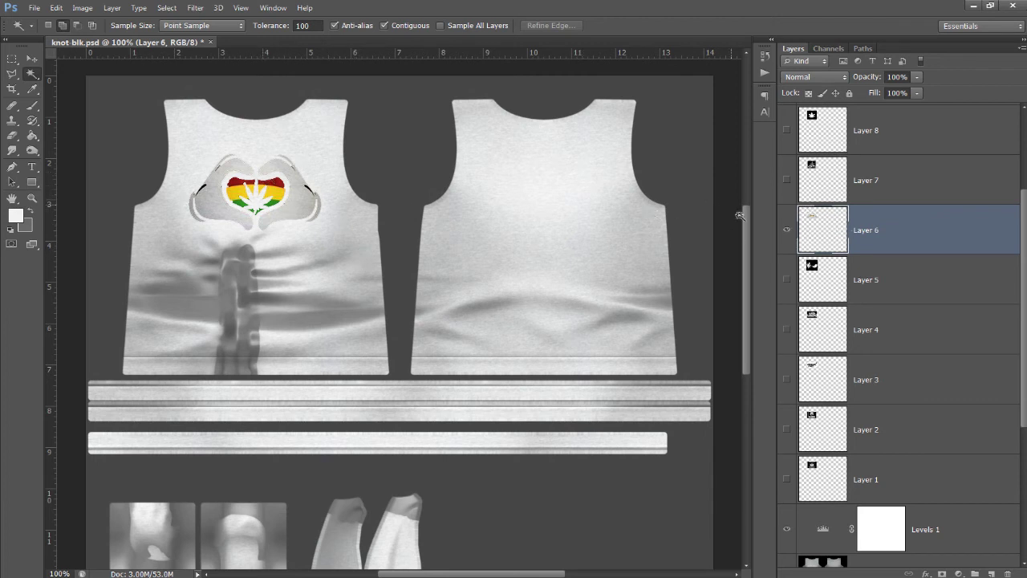
Hide Layer 6, select Layer 7 and toggle the visibility of Layer 7.
{"action": "left_click", "coordinate": [788, 229]}
{"action": "left_click", "coordinate": [802, 180]}
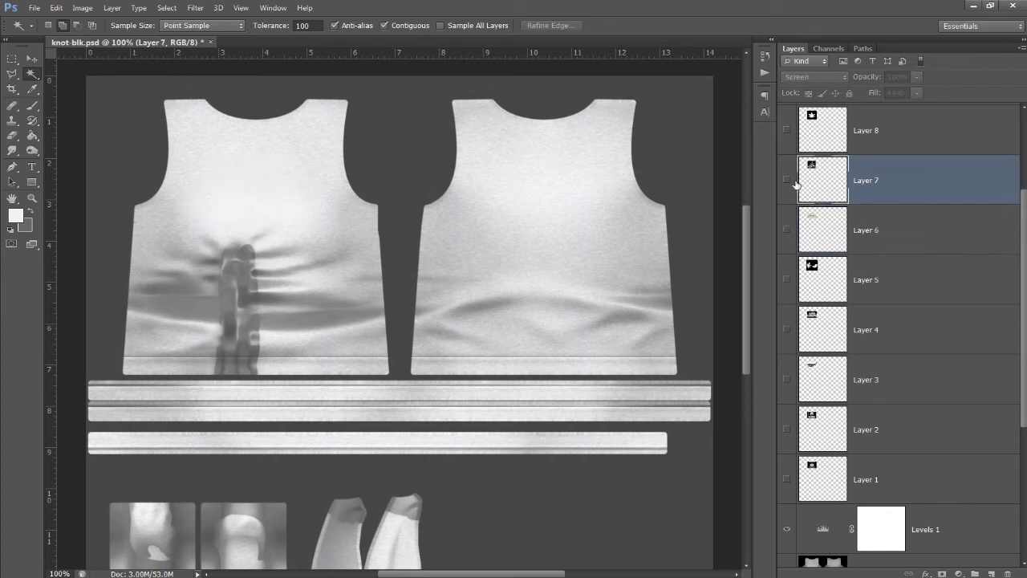
{"action": "left_click", "coordinate": [791, 181]}
{"action": "left_click", "coordinate": [792, 180]}
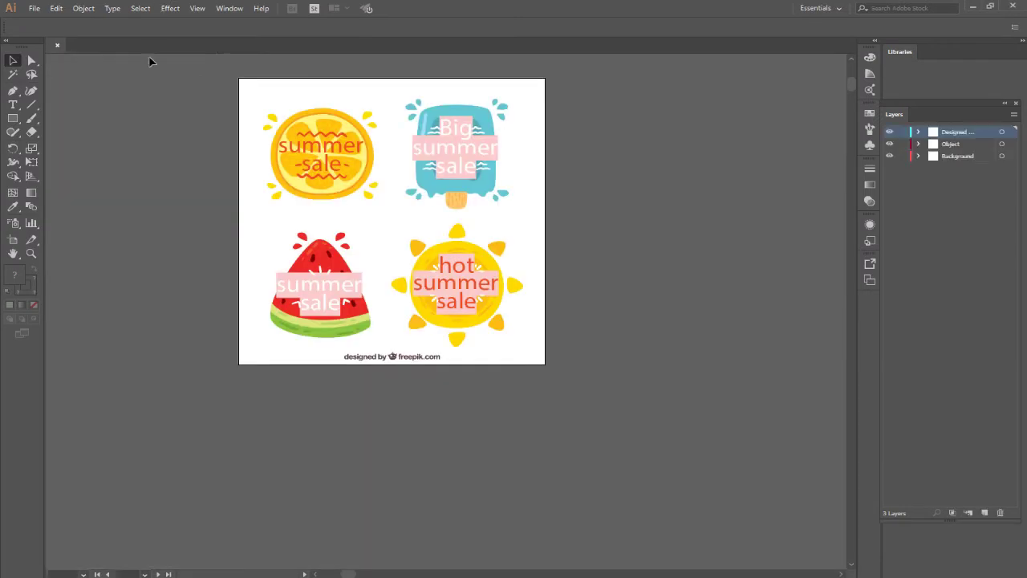
Hide the credit-text layer and, inside the Object layer, the ice pop, orange and sun artwork so only the watermelon group shows.
{"action": "left_click", "coordinate": [32, 254]}
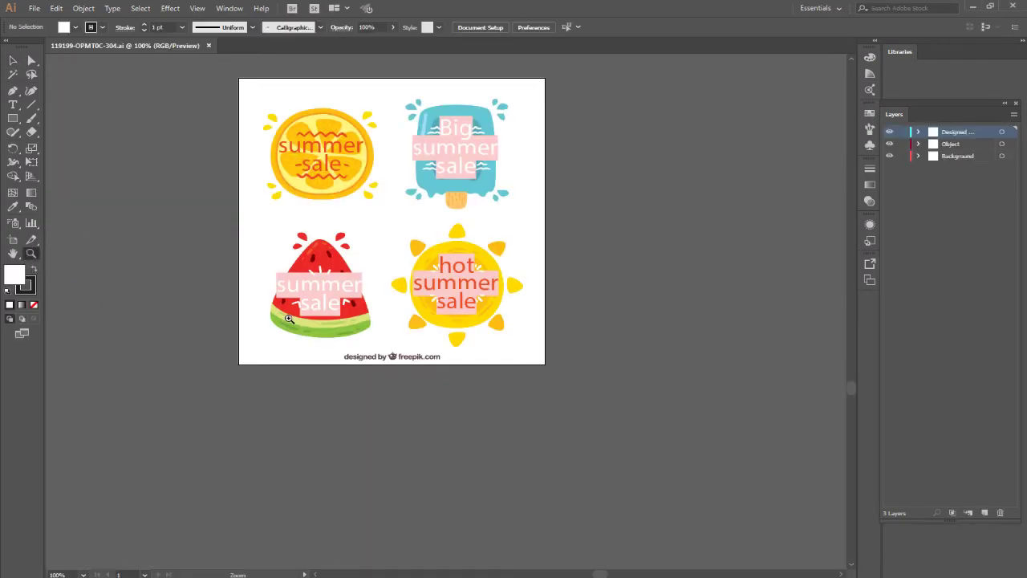
{"action": "left_click", "coordinate": [293, 315]}
{"action": "left_click", "coordinate": [585, 269]}
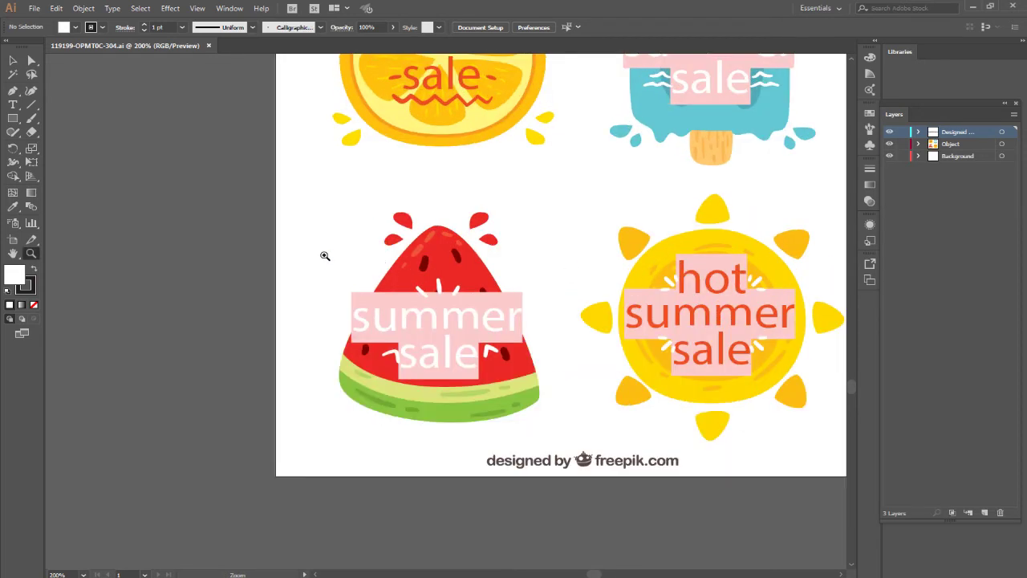
{"action": "left_click", "coordinate": [14, 254]}
{"action": "left_click_drag", "start_coordinate": [527, 252], "coordinate": [424, 239]}
{"action": "left_click", "coordinate": [32, 60]}
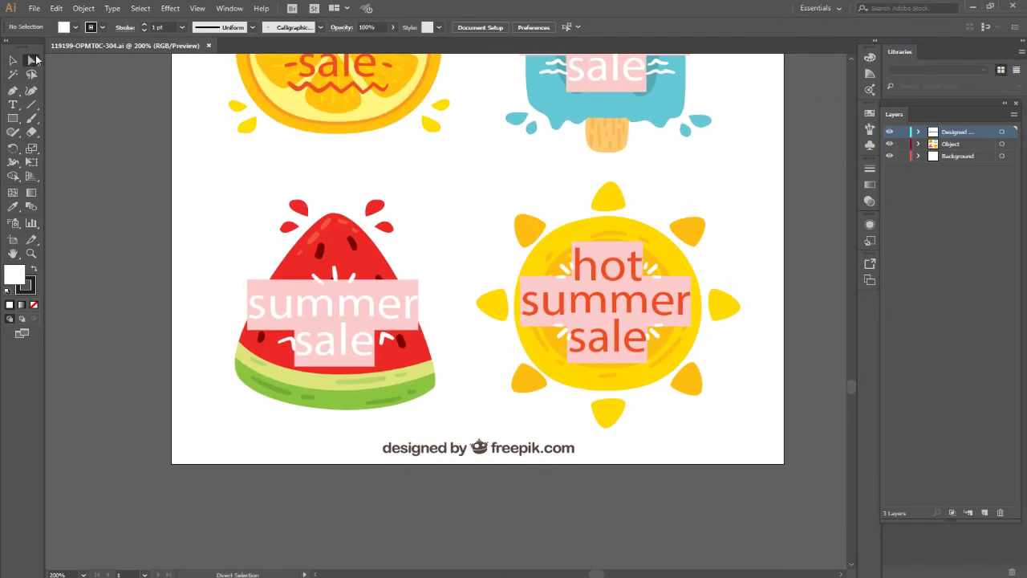
{"action": "left_click", "coordinate": [889, 132]}
{"action": "left_click", "coordinate": [919, 145]}
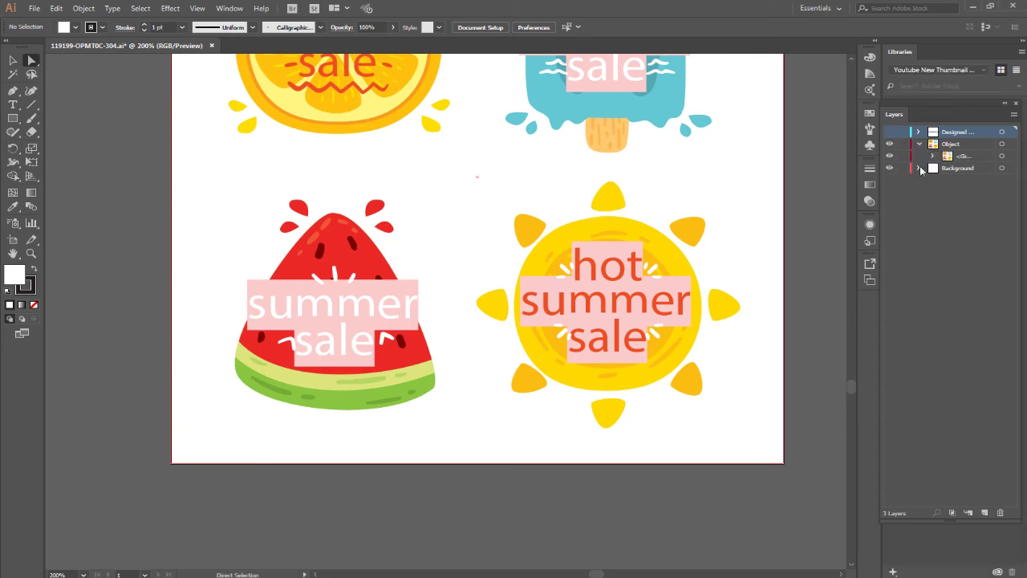
{"action": "left_click", "coordinate": [932, 155]}
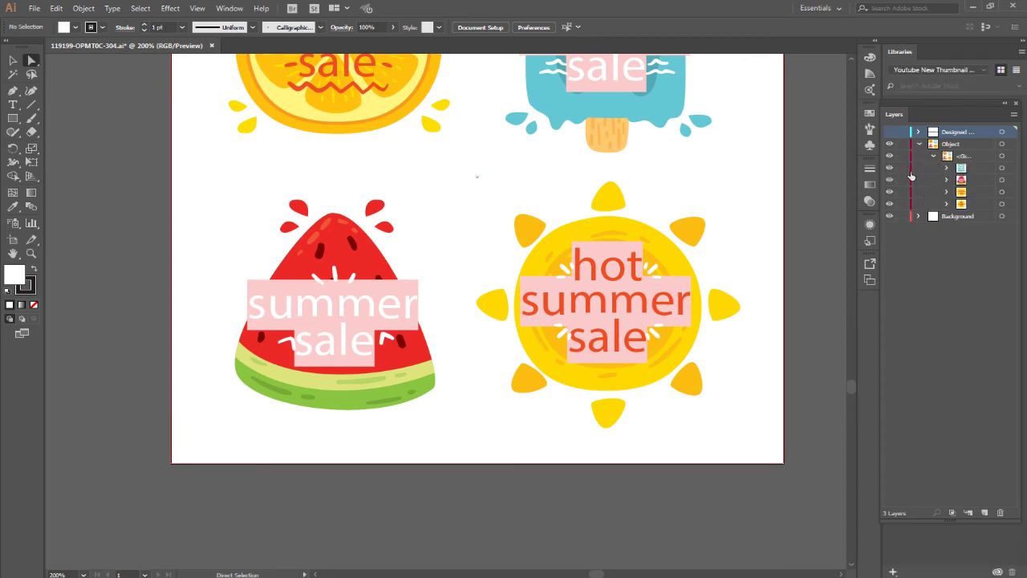
{"action": "left_click", "coordinate": [890, 168]}
{"action": "left_click", "coordinate": [890, 192]}
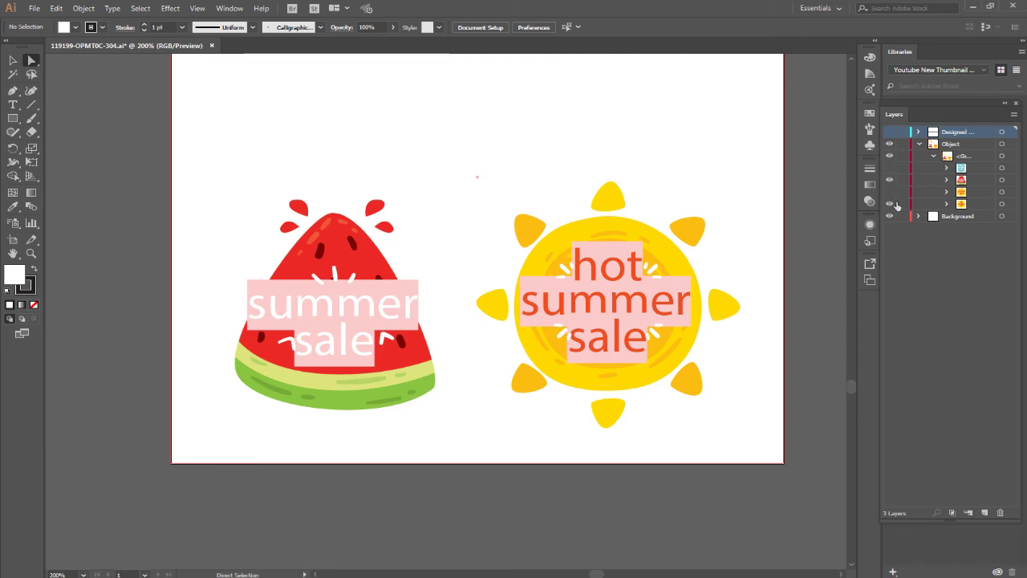
{"action": "left_click", "coordinate": [890, 204]}
Hide the seven lettering and accent objects above the fruit inside the watermelon group.
{"action": "left_click", "coordinate": [947, 180]}
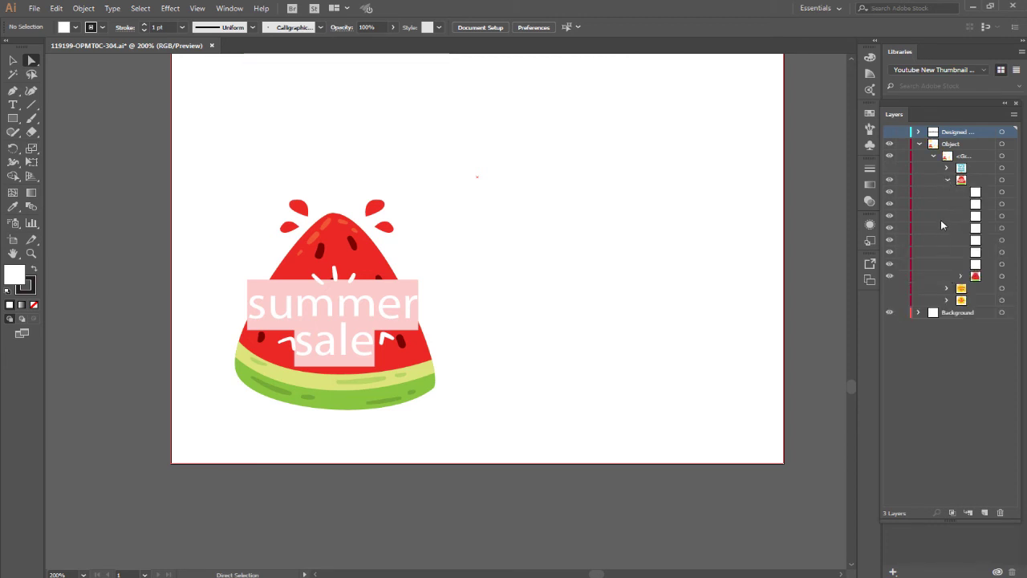
{"action": "left_click", "coordinate": [889, 192]}
{"action": "left_click", "coordinate": [890, 203]}
{"action": "left_click", "coordinate": [890, 216]}
{"action": "left_click", "coordinate": [890, 227]}
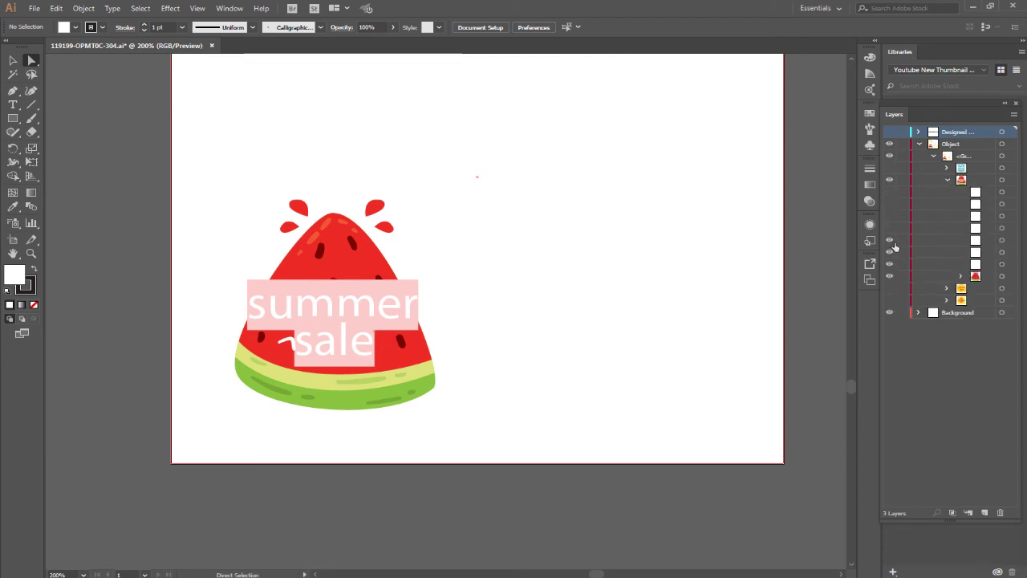
{"action": "left_click", "coordinate": [889, 240]}
{"action": "left_click", "coordinate": [889, 252]}
{"action": "left_click", "coordinate": [889, 264]}
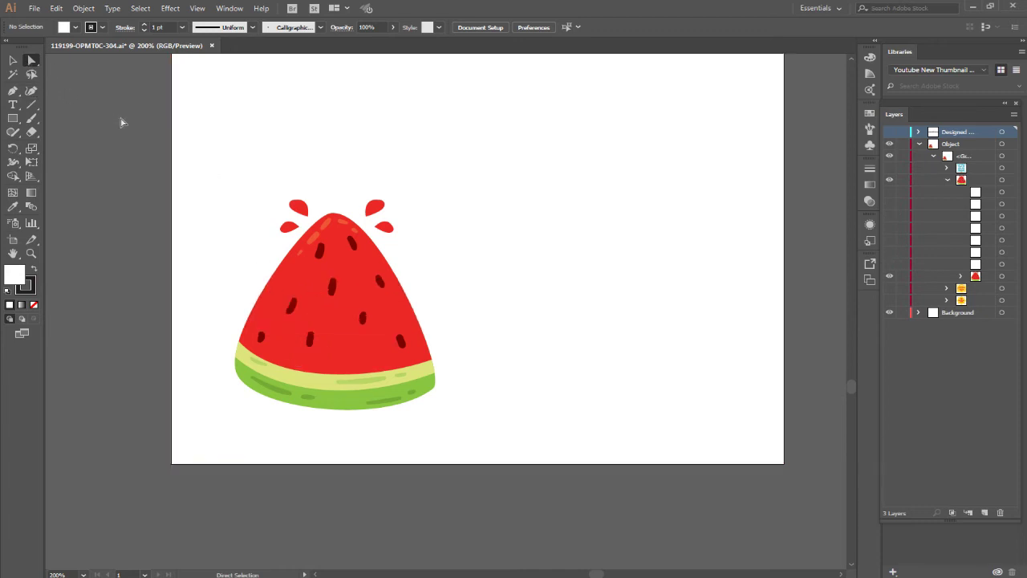
Select the whole watermelon slice with its splash drops and cut it to the clipboard.
{"action": "left_click_drag", "start_coordinate": [121, 122], "coordinate": [247, 189]}
{"action": "key", "text": "ctrl+shift+a"}
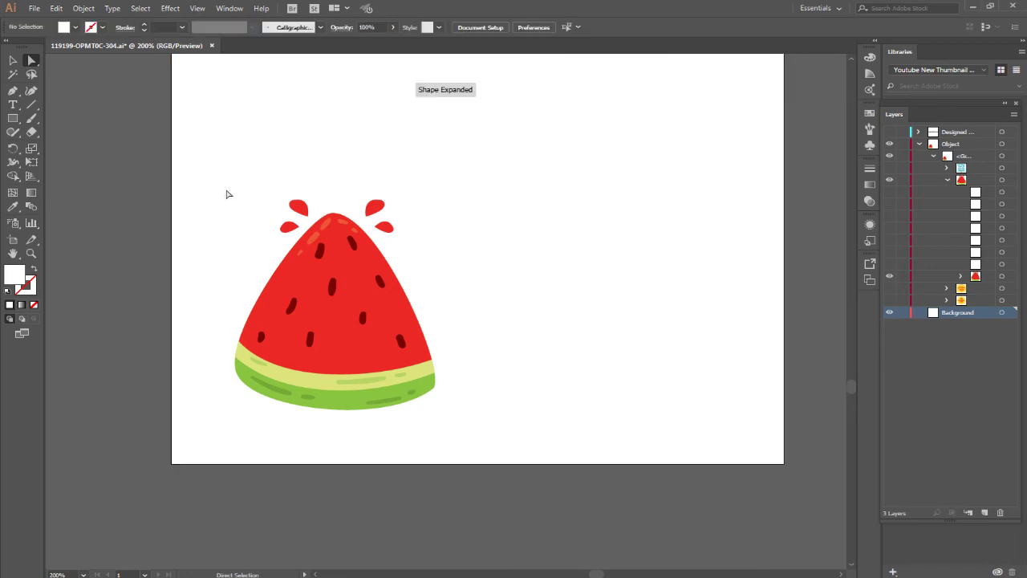
{"action": "left_click_drag", "start_coordinate": [231, 178], "coordinate": [476, 433]}
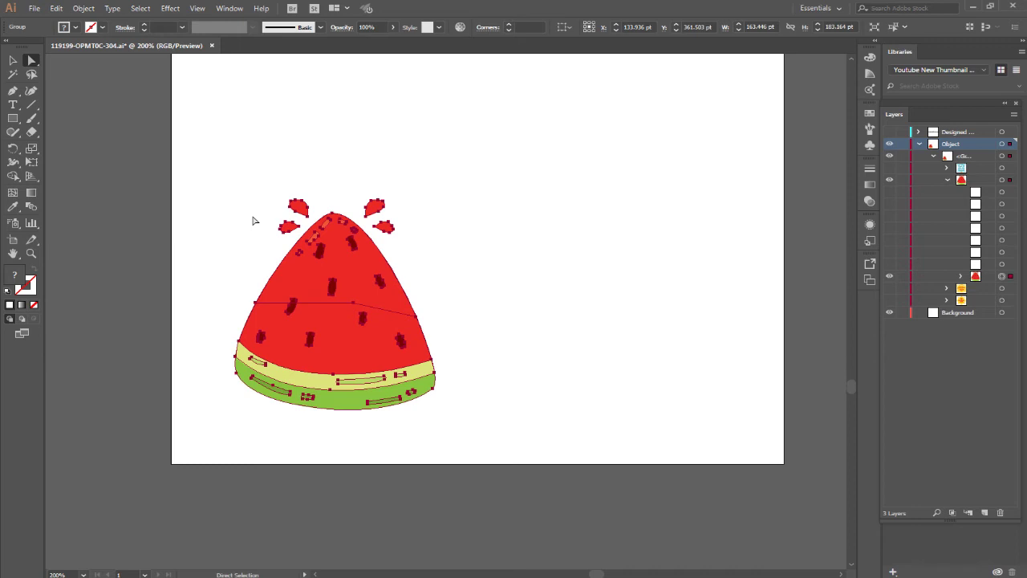
{"action": "key", "text": "v"}
{"action": "key", "text": "ctrl+x"}
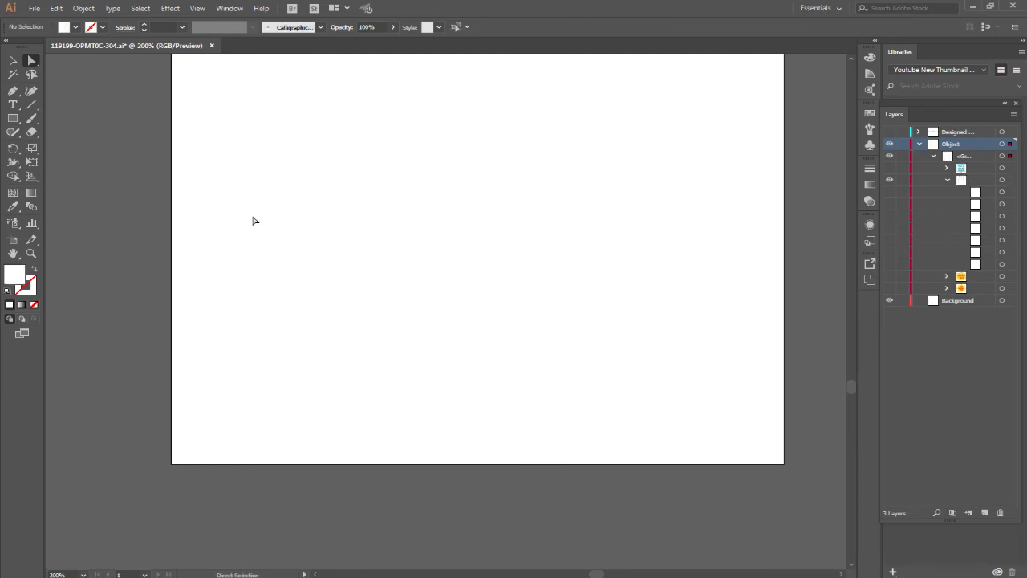
Switch to Photoshop and paste the watermelon into knot-blk.psd as a Smart Object.
{"action": "left_click", "coordinate": [972, 7]}
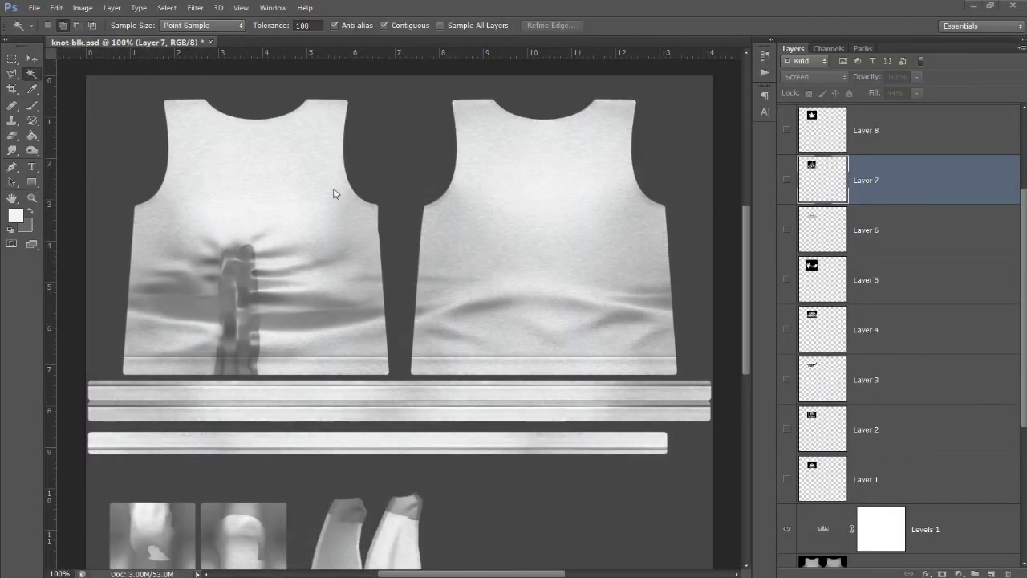
{"action": "key", "text": "ctrl+v"}
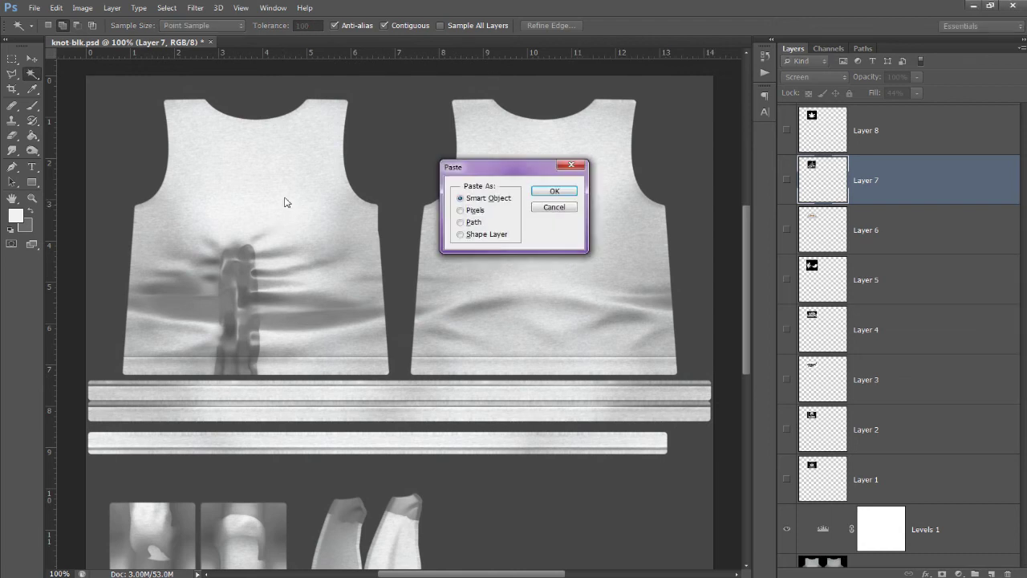
{"action": "left_click", "coordinate": [555, 193]}
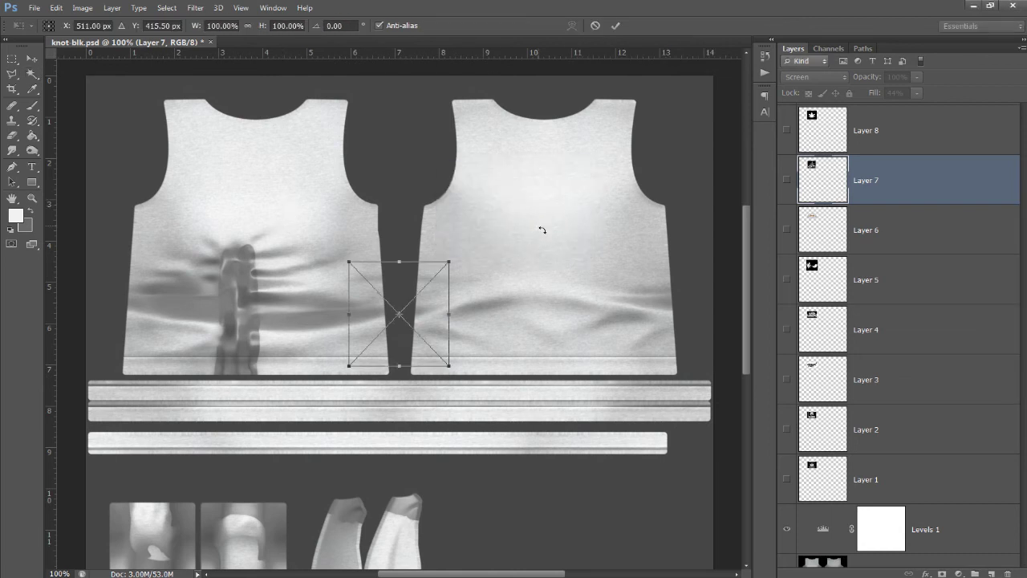
Move the pasted watermelon onto the chest of the front piece and commit its placement.
{"action": "key", "text": "Right"}
{"action": "key", "text": "Right"}
{"action": "key", "text": "Down"}
{"action": "key", "text": "Down"}
{"action": "key", "text": "Down"}
{"action": "key", "text": "Down"}
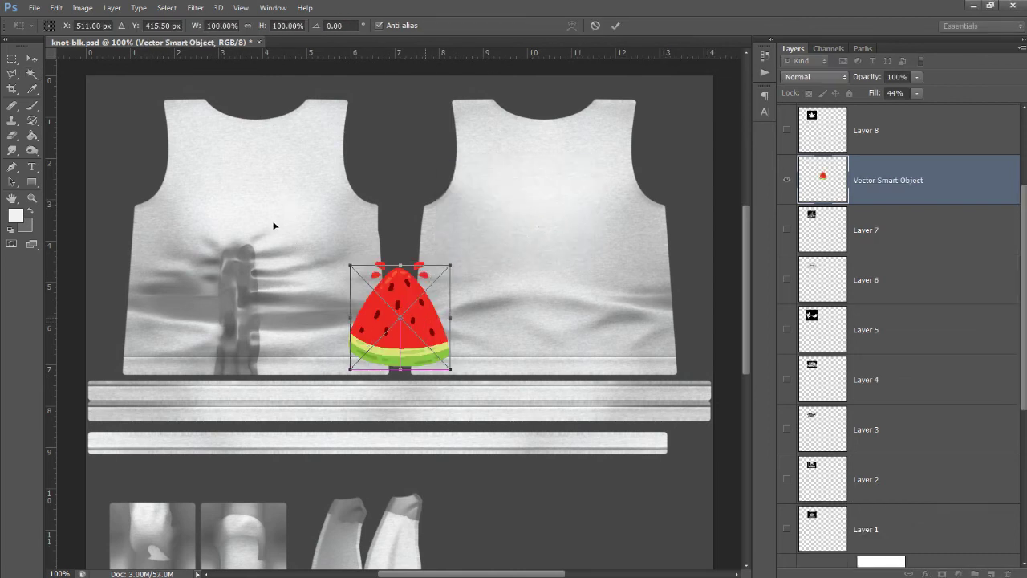
{"action": "key", "text": "Return"}
{"action": "key", "text": "ctrl+v"}
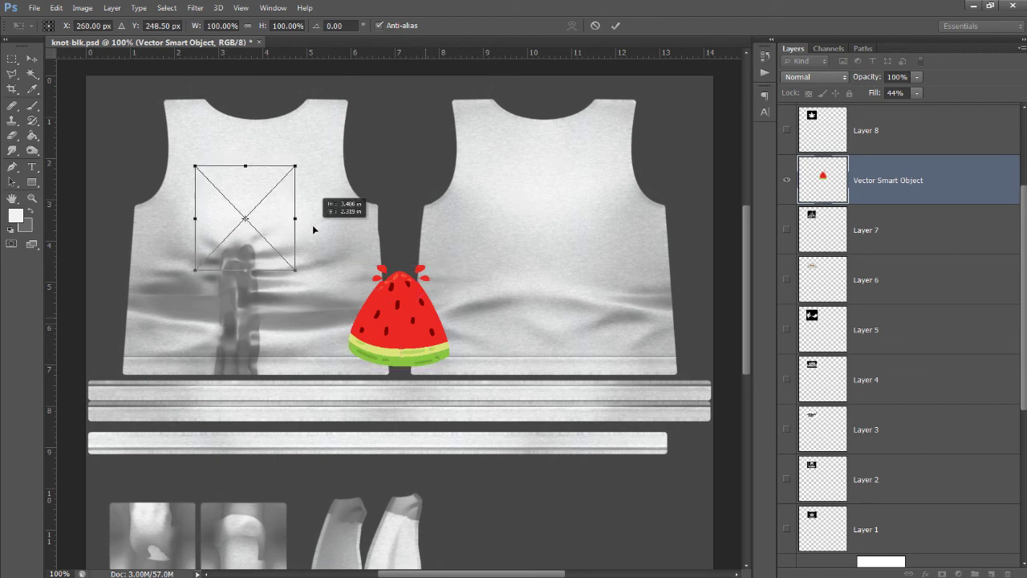
{"action": "key", "text": "Return"}
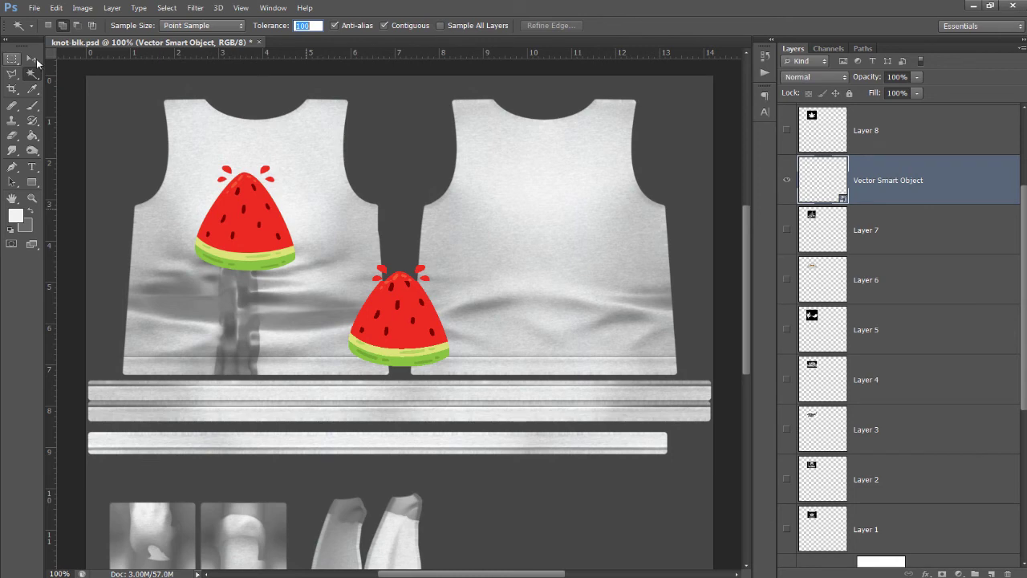
{"action": "key", "text": "v"}
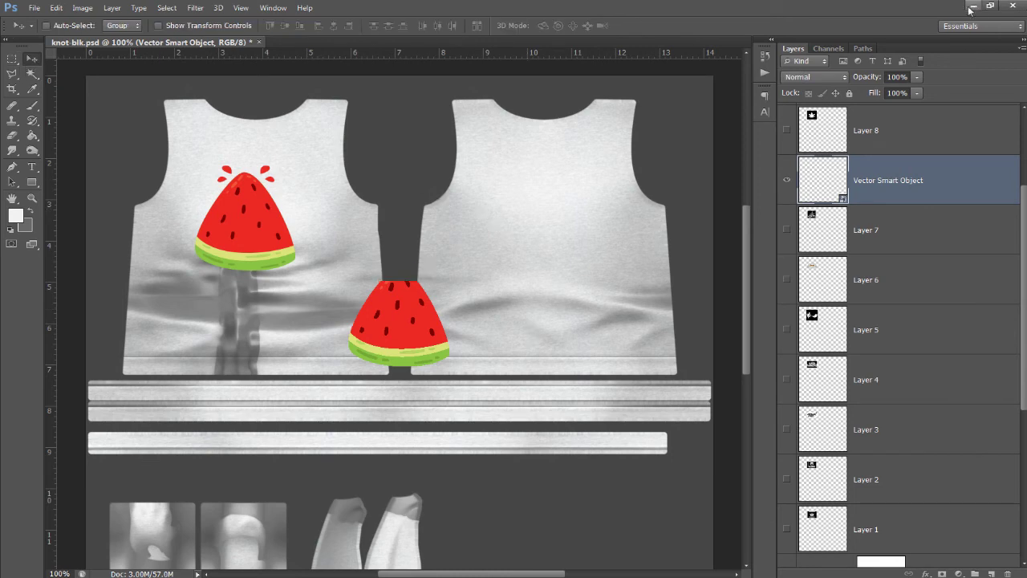
{"action": "left_click", "coordinate": [971, 8]}
{"action": "left_click", "coordinate": [971, 8]}
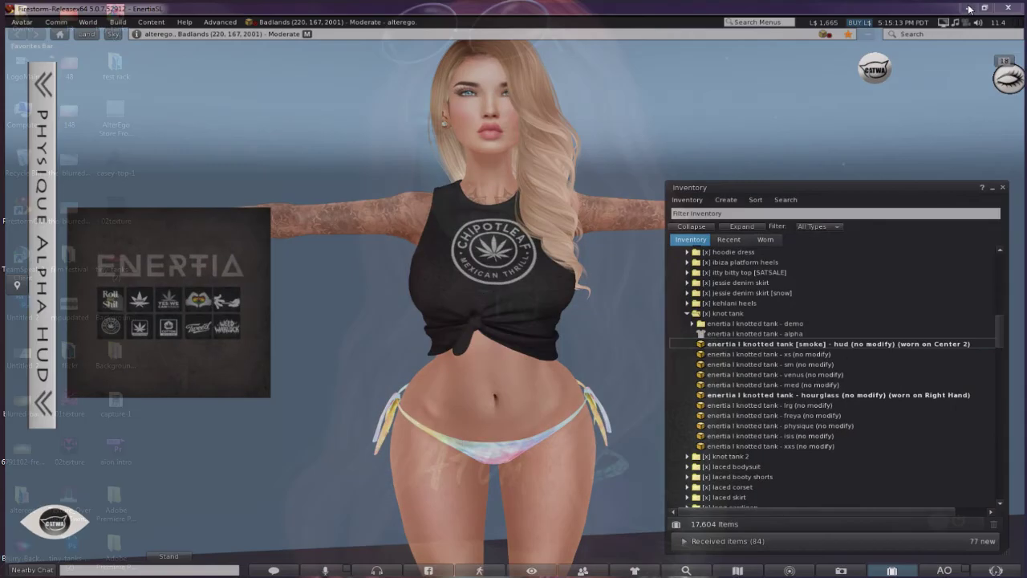
{"action": "key", "text": "alt+Tab"}
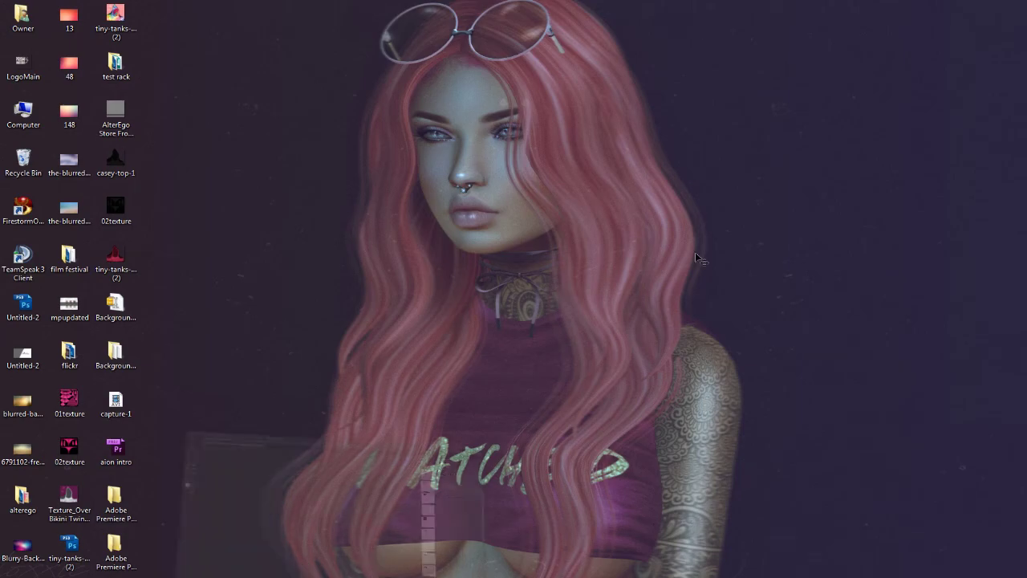
Scale the watermelon down to about 69% and centre it on the upper chest of the front piece.
{"action": "left_click_drag", "start_coordinate": [309, 225], "coordinate": [321, 196]}
{"action": "key", "text": "ctrl+t"}
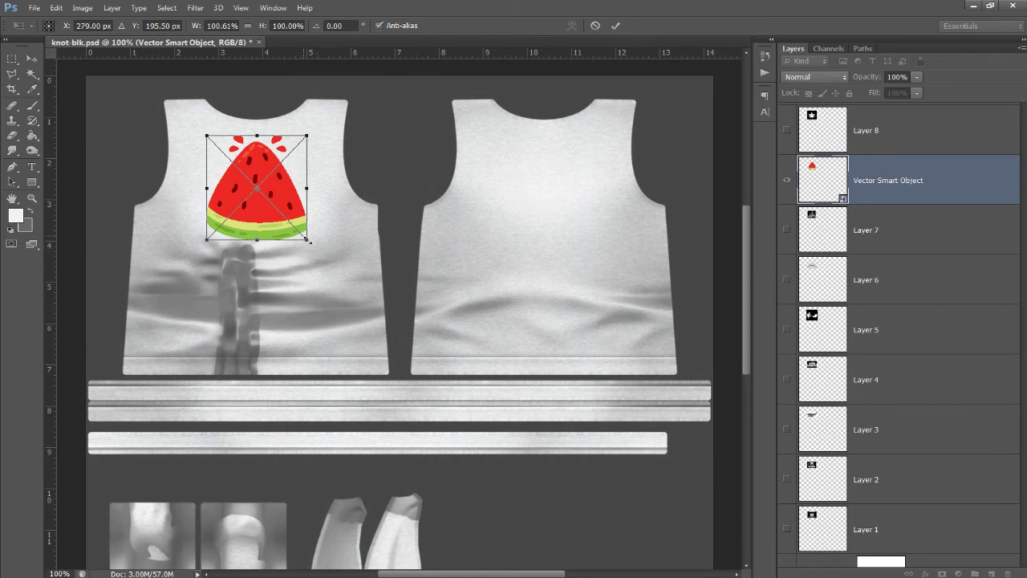
{"action": "left_click_drag", "start_coordinate": [307, 239], "coordinate": [282, 202]}
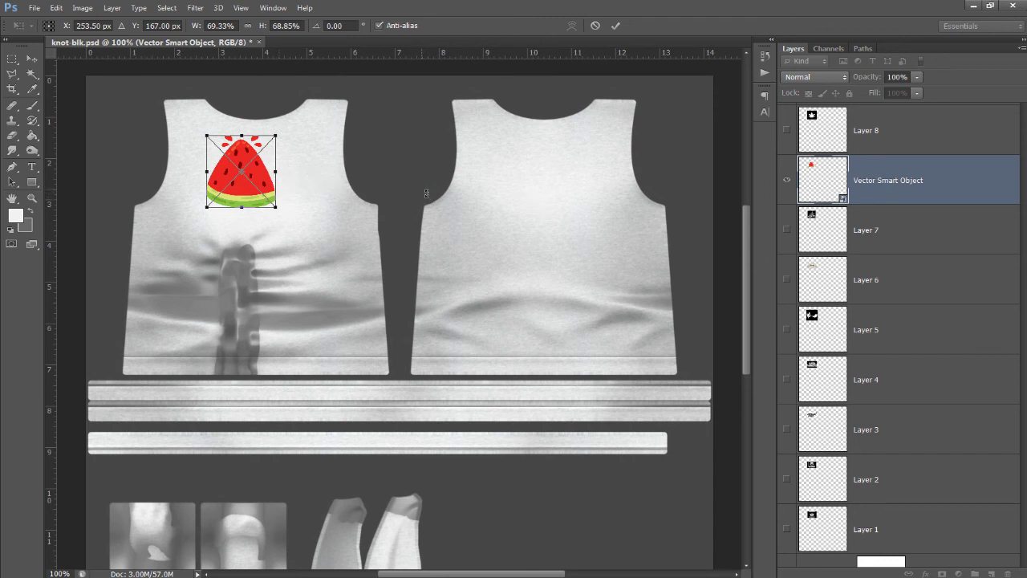
{"action": "key", "text": "Return"}
{"action": "left_click_drag", "start_coordinate": [384, 197], "coordinate": [398, 200]}
{"action": "key", "text": "Right"}
{"action": "key", "text": "Right"}
{"action": "key", "text": "Right"}
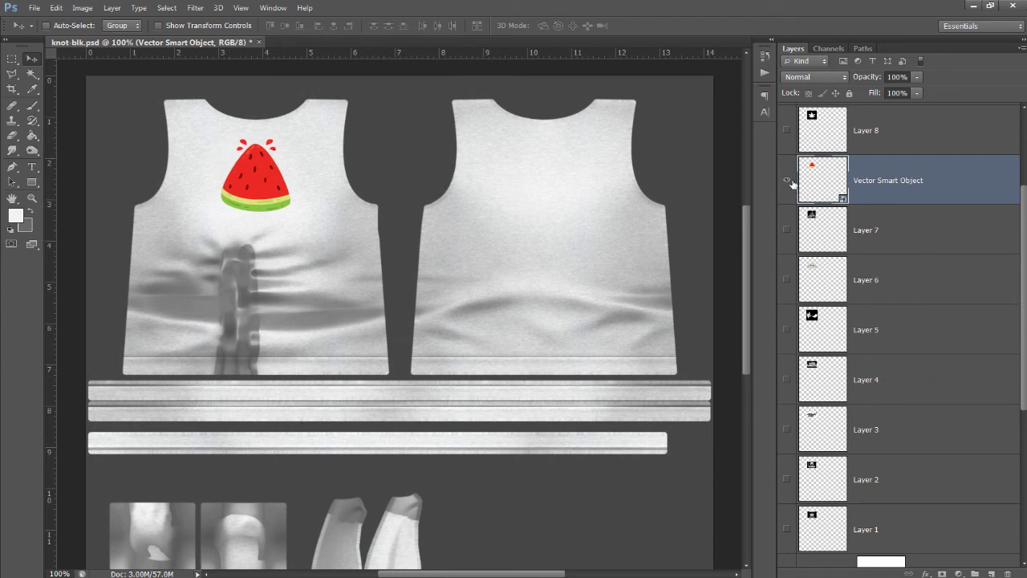
Set the watermelon Smart Object layer to the Multiply blend mode.
{"action": "left_click", "coordinate": [824, 77]}
{"action": "left_click", "coordinate": [814, 126]}
{"action": "left_click", "coordinate": [240, 8]}
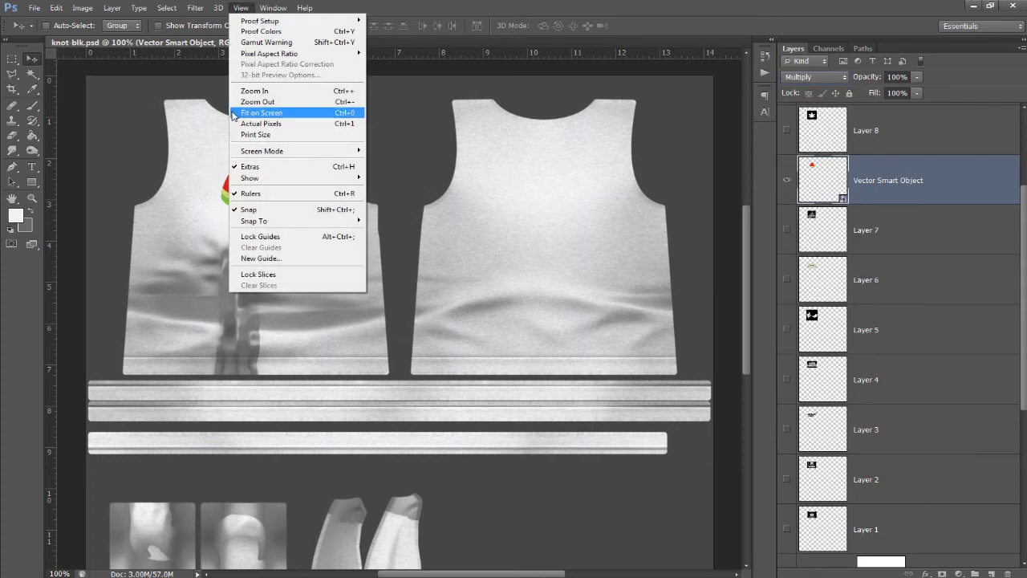
{"action": "left_click", "coordinate": [239, 126]}
{"action": "left_click", "coordinate": [33, 197]}
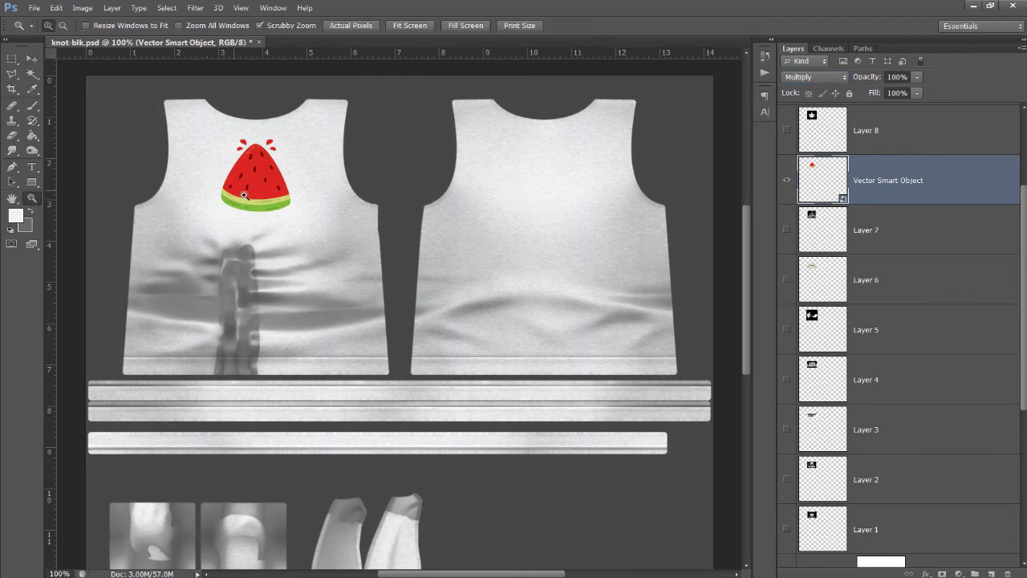
{"action": "left_click", "coordinate": [241, 190]}
{"action": "left_click", "coordinate": [32, 59]}
{"action": "scroll", "coordinate": [345, 166], "scroll_direction": "up", "scroll_amount": 3}
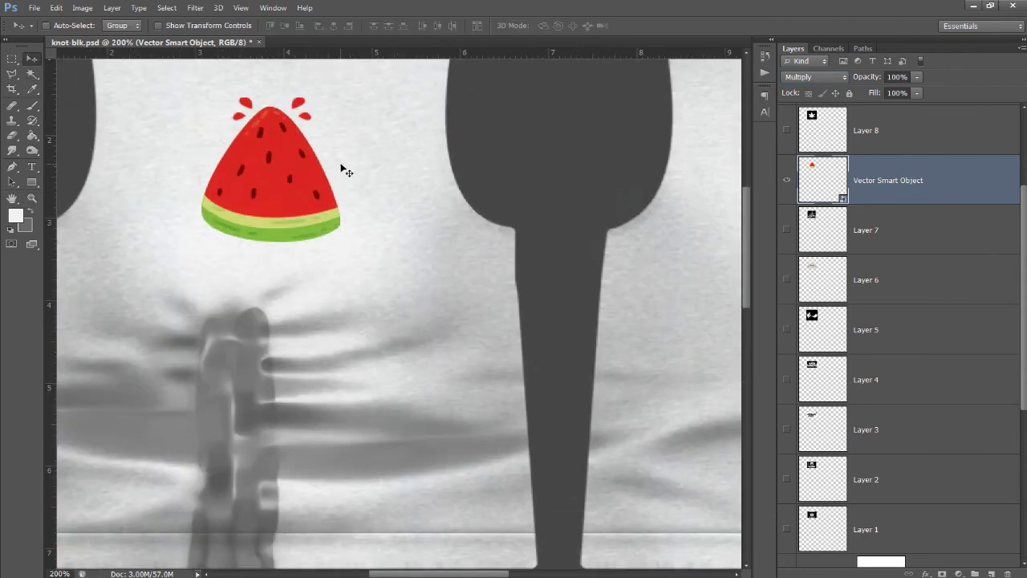
Try another blend mode on the watermelon layer and return it to Multiply.
{"action": "left_click", "coordinate": [815, 76]}
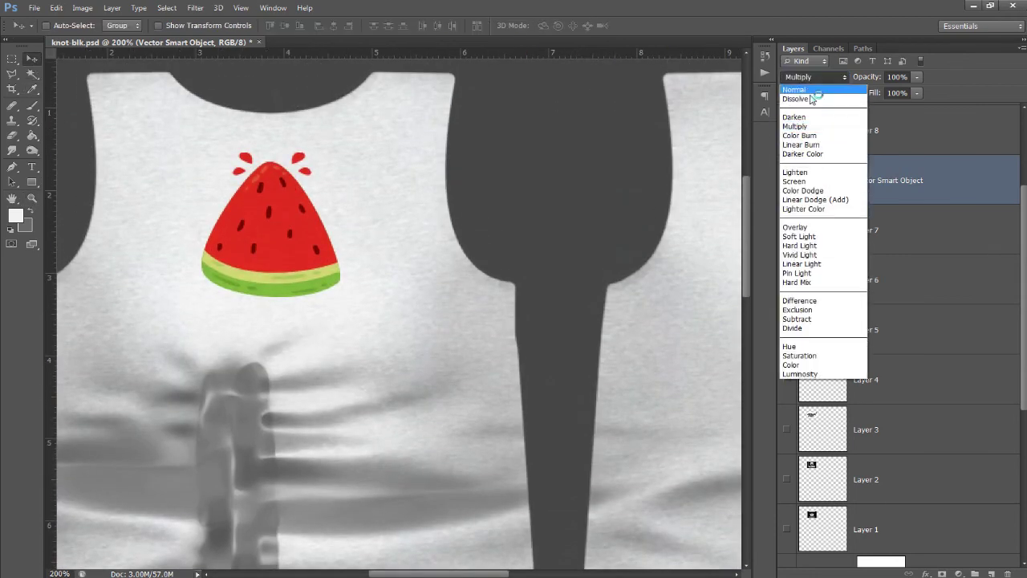
{"action": "left_click", "coordinate": [814, 97]}
{"action": "key", "text": "shift+plus"}
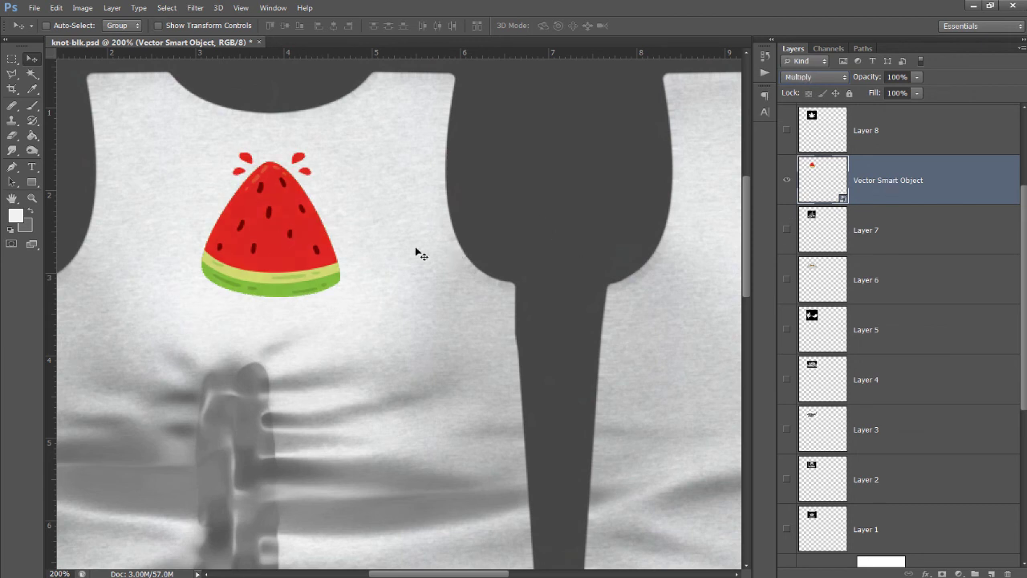
Move the watermelon slightly lower on the front piece.
{"action": "left_click", "coordinate": [240, 8]}
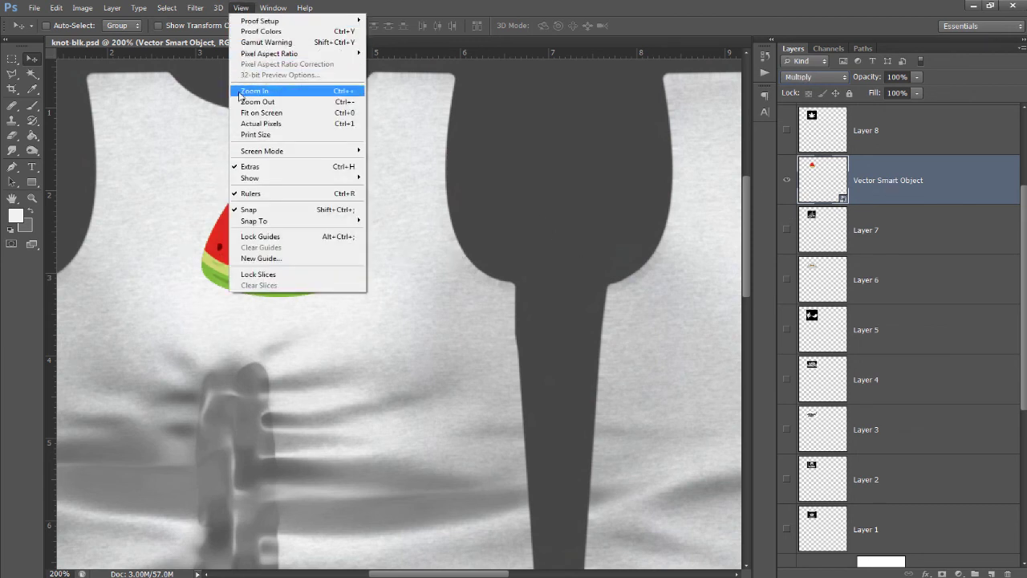
{"action": "left_click", "coordinate": [277, 103]}
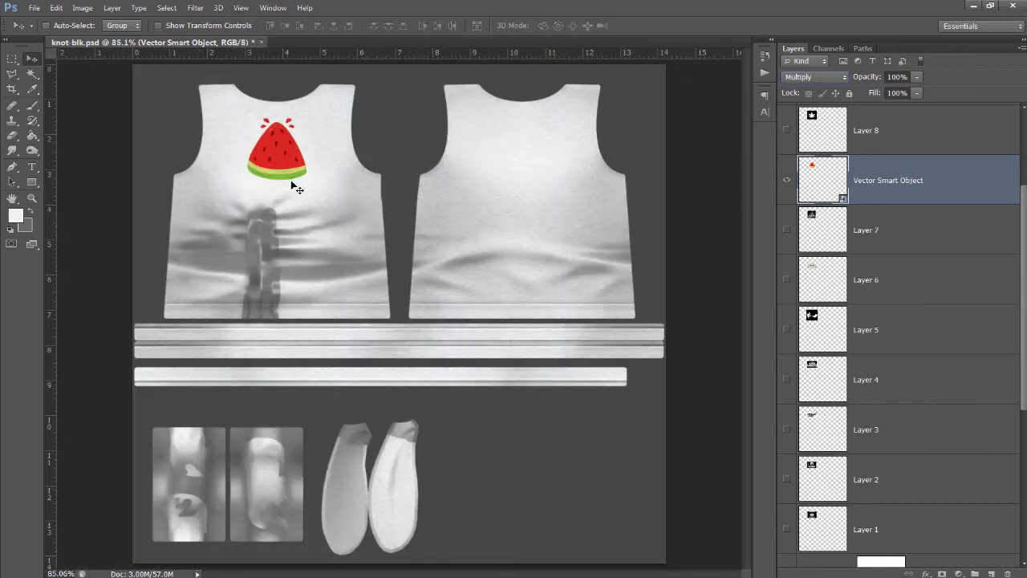
{"action": "left_click_drag", "start_coordinate": [289, 181], "coordinate": [290, 185]}
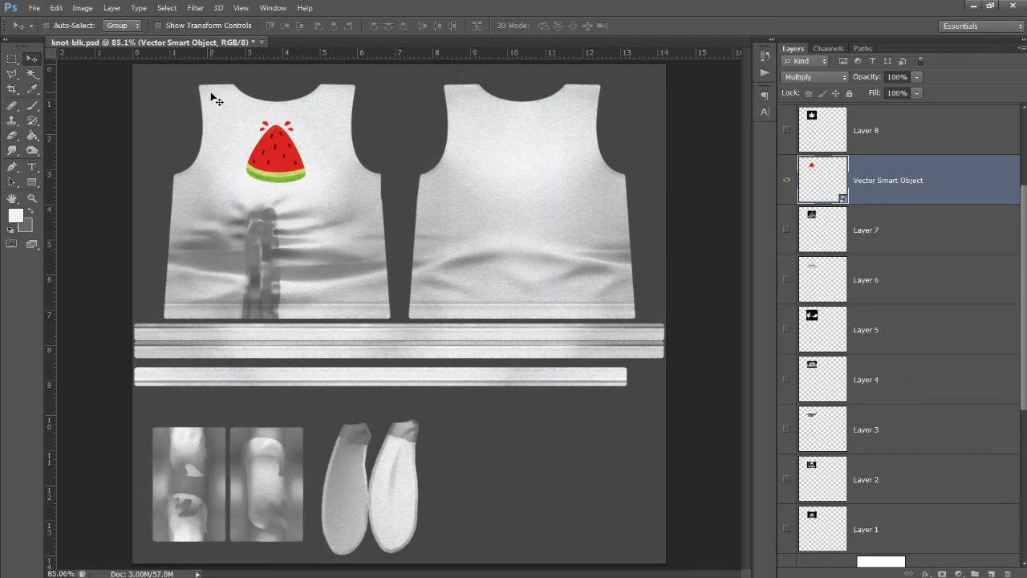
Cycle the watermelon Smart Object layer through the blend modes from Normal to Luminosity for comparison, and return it to Multiply.
{"action": "left_click", "coordinate": [815, 76]}
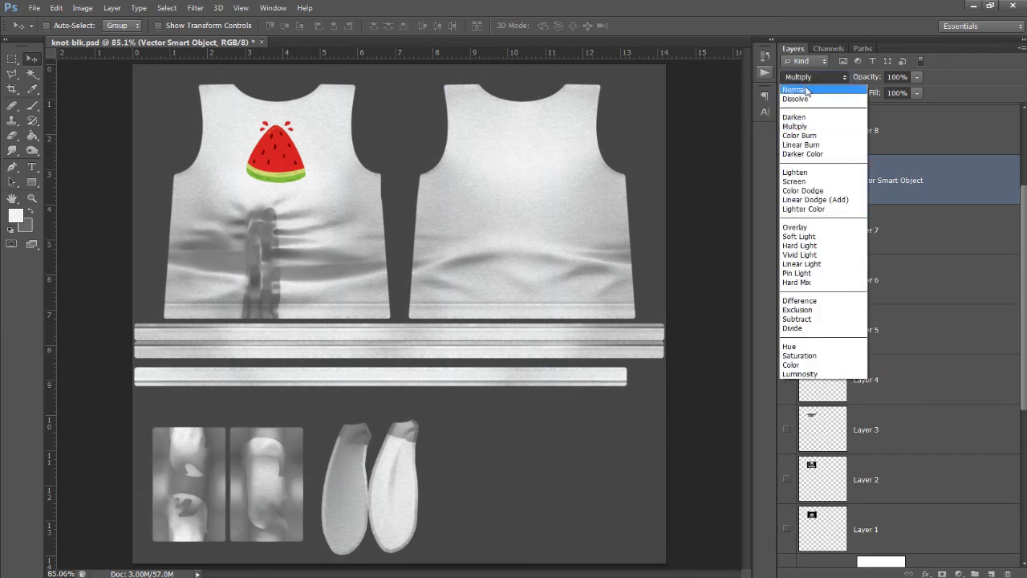
{"action": "left_click", "coordinate": [808, 93]}
{"action": "key", "text": "shift+plus"}
{"action": "key", "text": "shift+plus"}
{"action": "key", "text": "shift+plus"}
{"action": "key", "text": "shift+plus"}
{"action": "key", "text": "shift+plus"}
{"action": "key", "text": "shift+plus"}
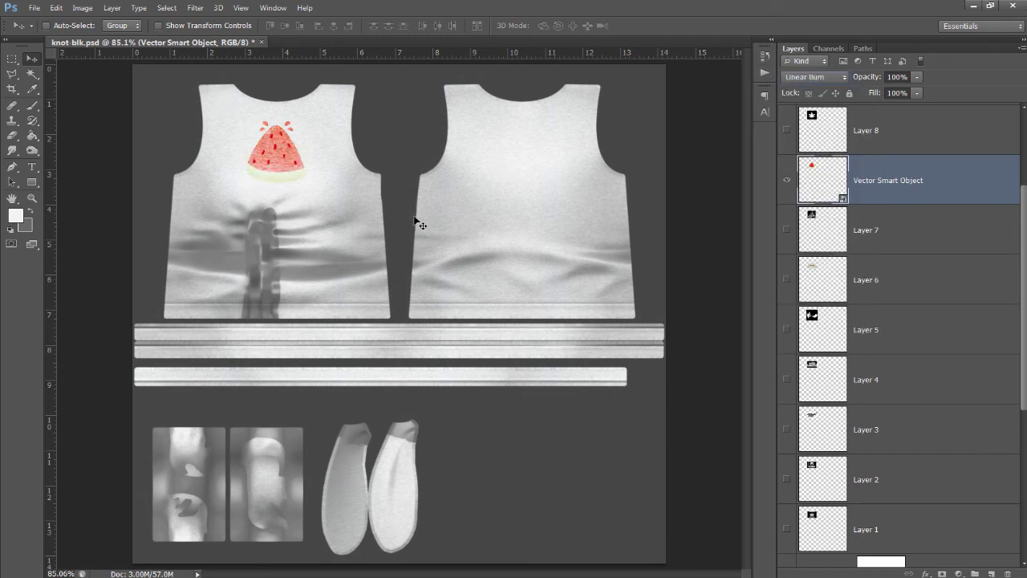
{"action": "key", "text": "shift+plus"}
{"action": "key", "text": "shift+plus"}
{"action": "key", "text": "shift+plus"}
{"action": "key", "text": "shift+plus"}
{"action": "key", "text": "shift+plus"}
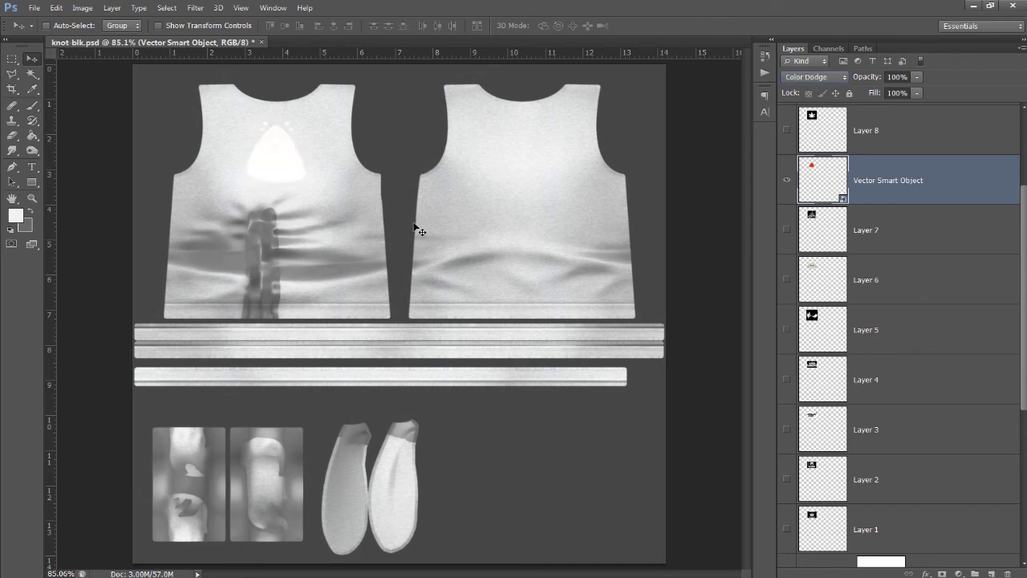
{"action": "key", "text": "shift+plus"}
{"action": "key", "text": "shift+plus"}
{"action": "key", "text": "shift+plus"}
{"action": "key", "text": "shift+plus"}
{"action": "key", "text": "shift+plus"}
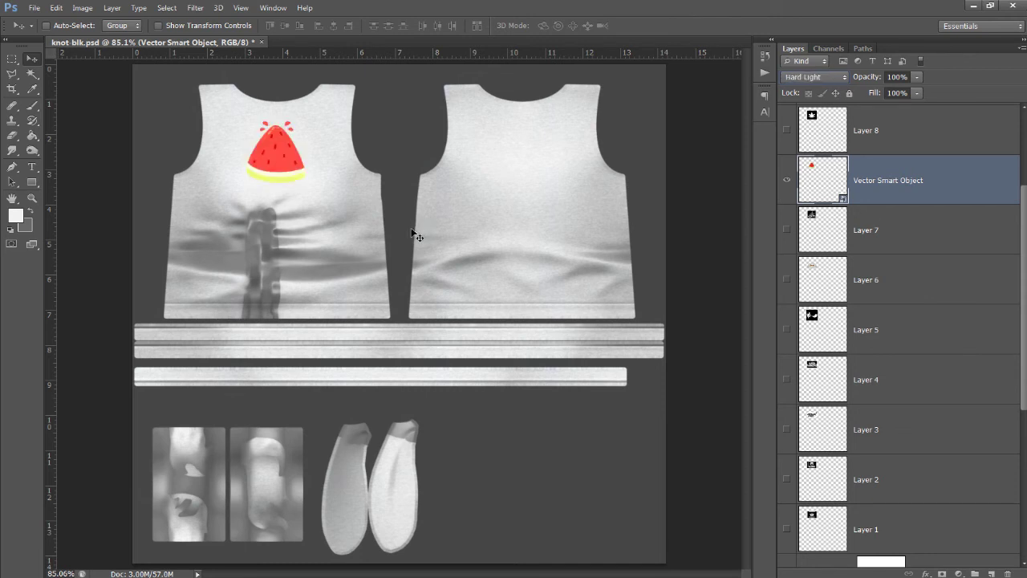
{"action": "key", "text": "shift+plus"}
{"action": "key", "text": "shift+plus"}
{"action": "key", "text": "shift+plus"}
{"action": "key", "text": "shift+plus"}
{"action": "key", "text": "shift+plus"}
{"action": "key", "text": "shift+plus"}
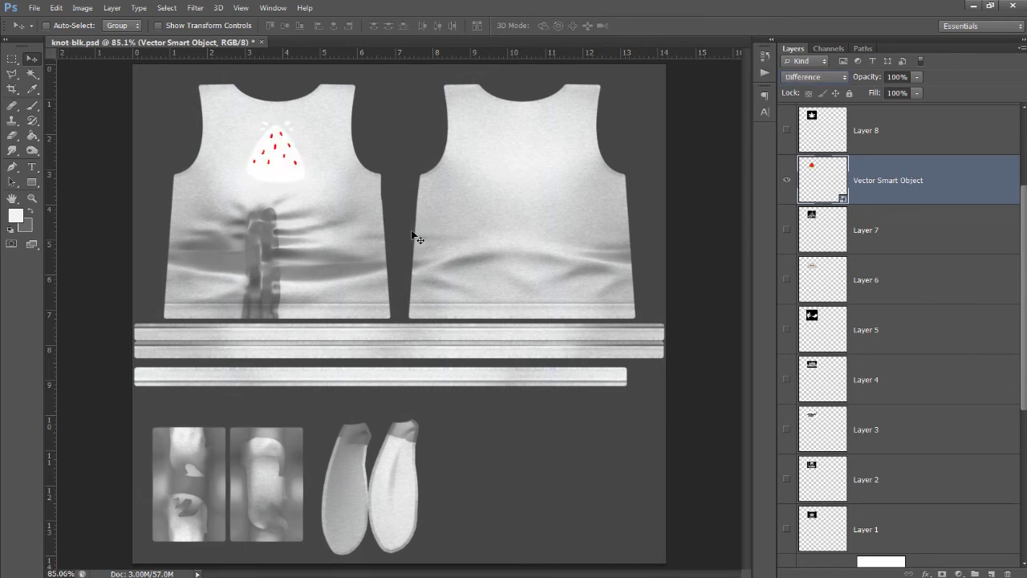
{"action": "key", "text": "shift+plus"}
{"action": "key", "text": "shift+plus"}
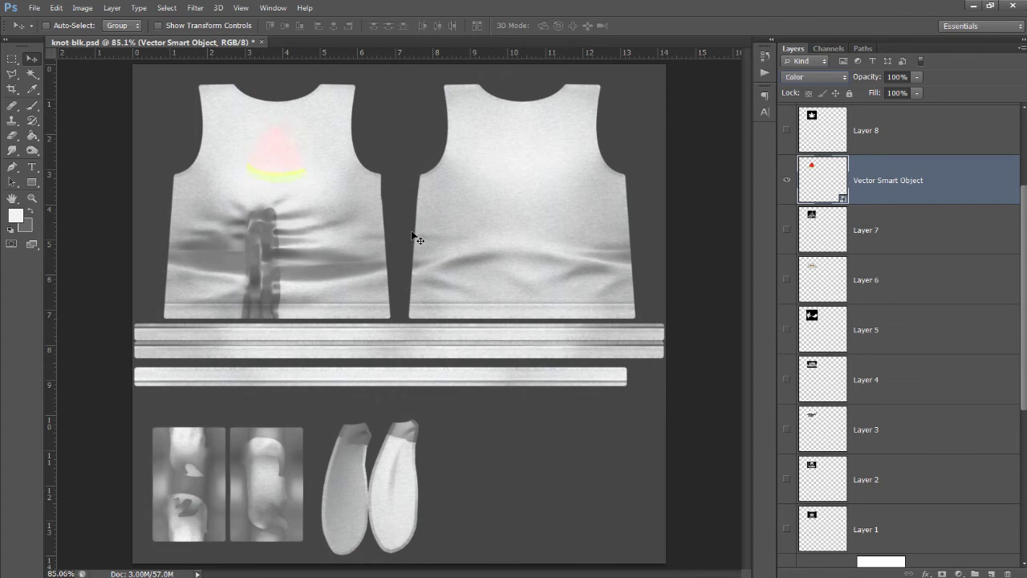
{"action": "key", "text": "shift+plus"}
{"action": "left_click", "coordinate": [825, 77]}
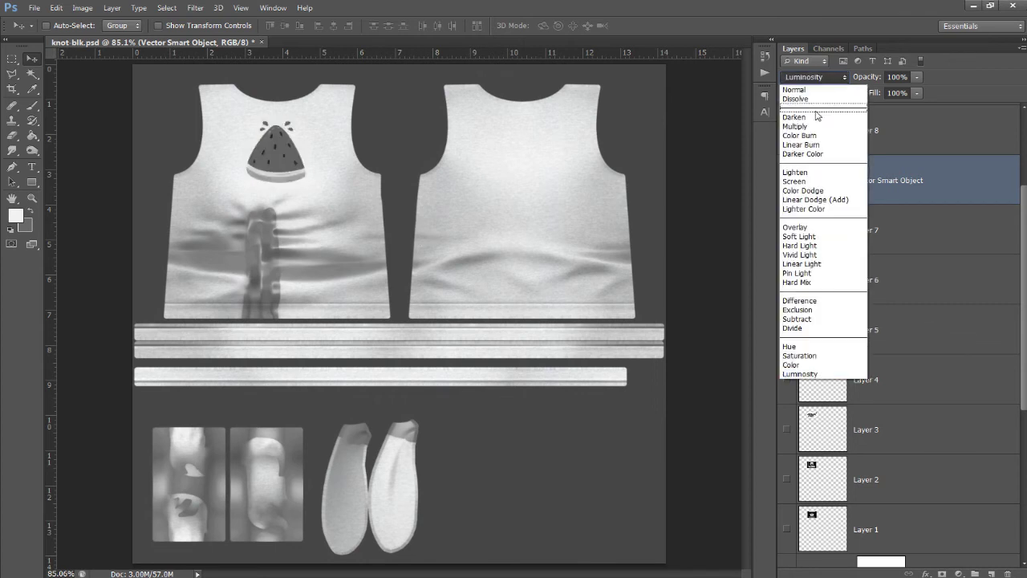
{"action": "left_click", "coordinate": [807, 128]}
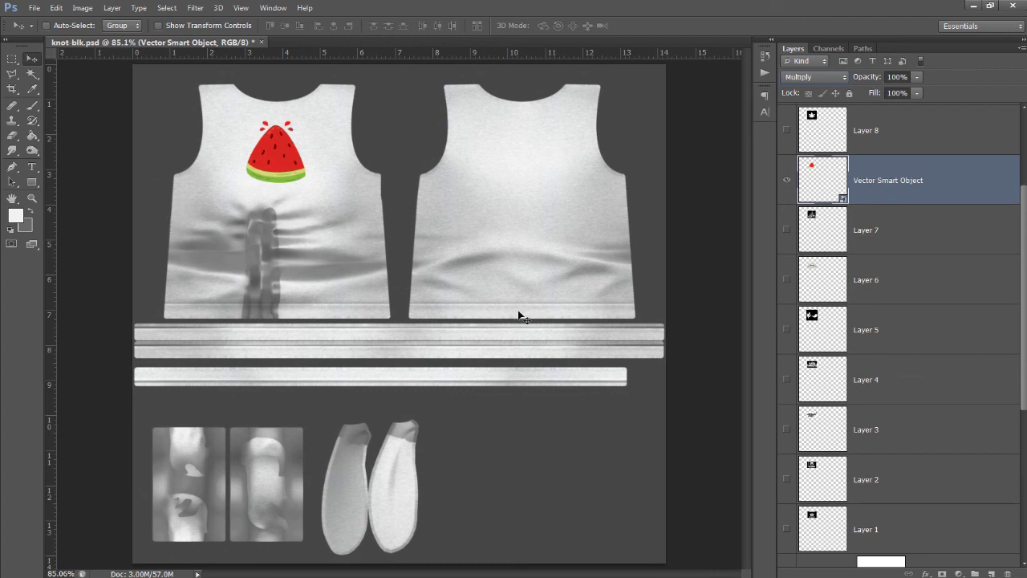
Hide the watermelon, add a new layer above Layer 8 and fill it with the merged image using Apply Image with Multiply blending.
{"action": "left_click", "coordinate": [789, 182]}
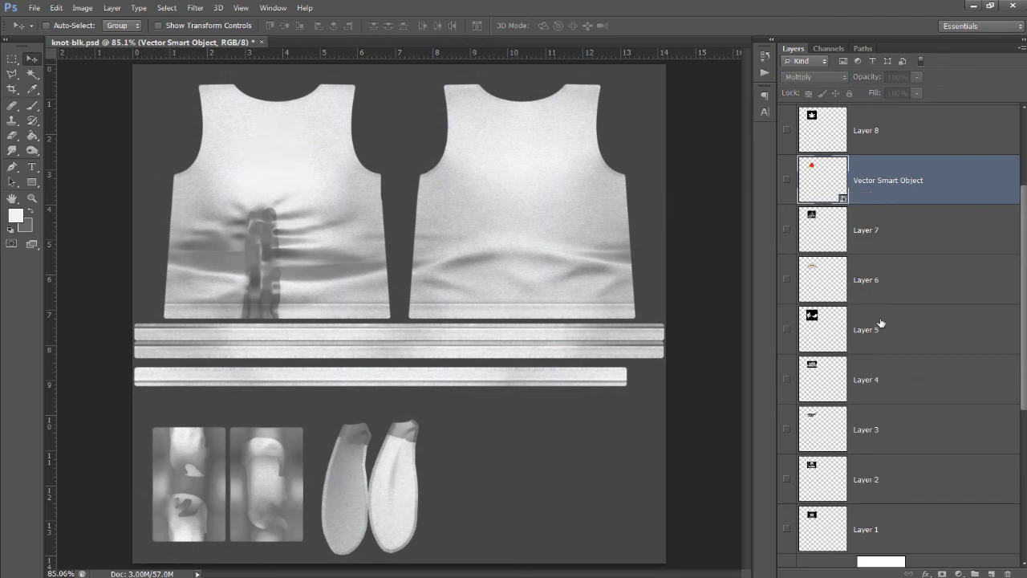
{"action": "left_click", "coordinate": [915, 144]}
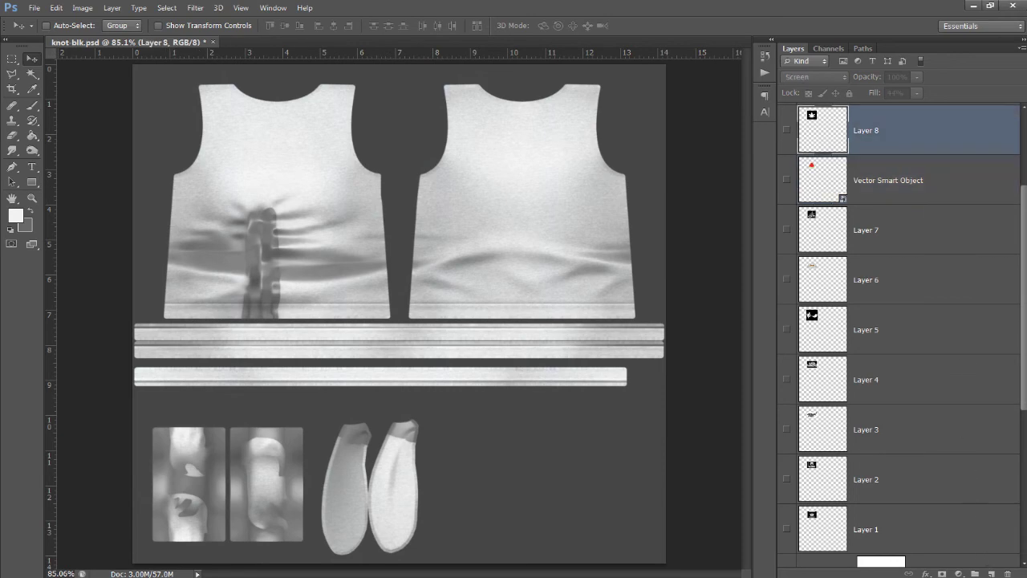
{"action": "left_click", "coordinate": [992, 573]}
{"action": "left_click", "coordinate": [83, 8]}
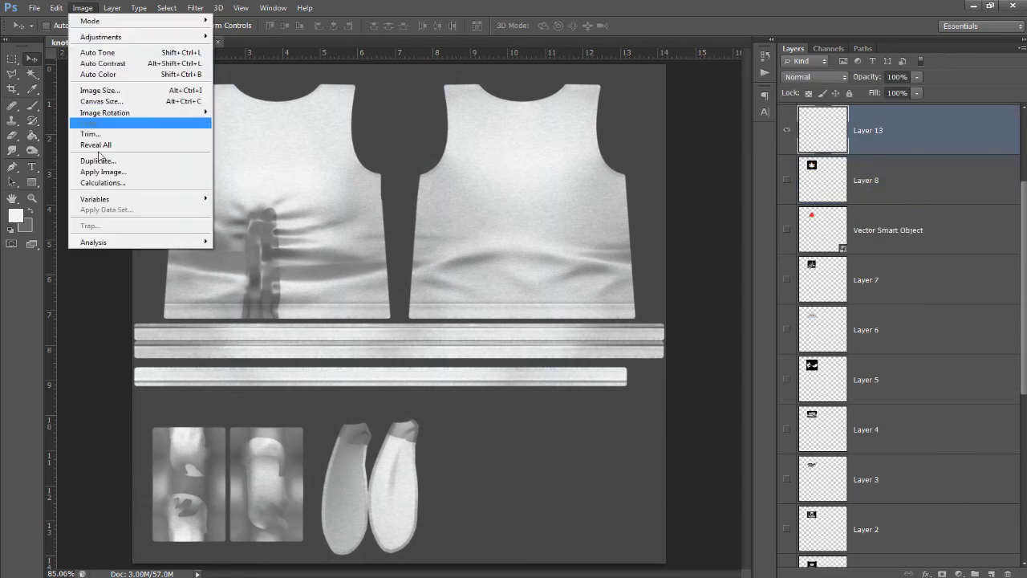
{"action": "left_click", "coordinate": [95, 173]}
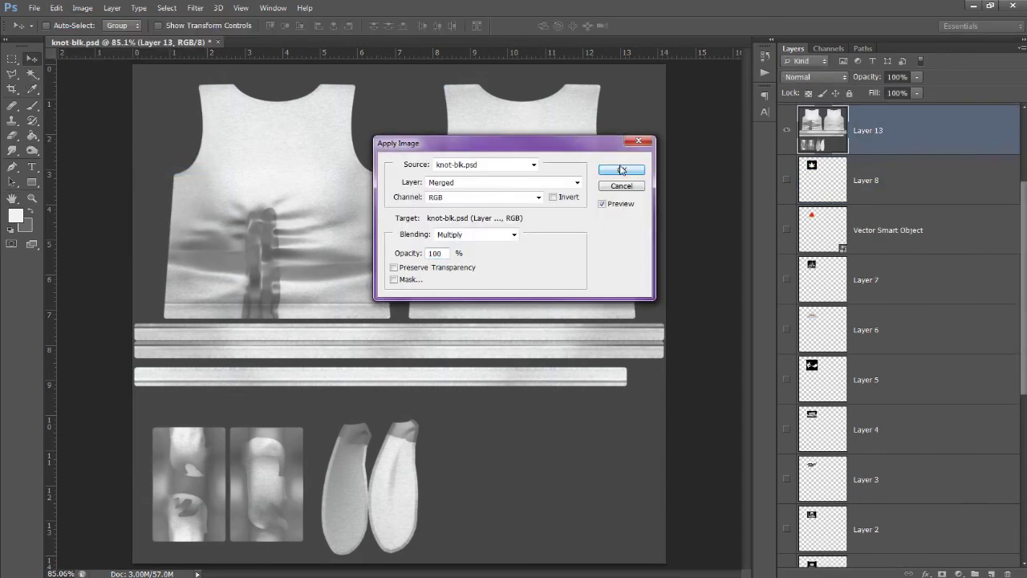
{"action": "left_click", "coordinate": [616, 172]}
Show the watermelon again and set the merged texture layer above it to the Multiply blend mode.
{"action": "left_click", "coordinate": [788, 230]}
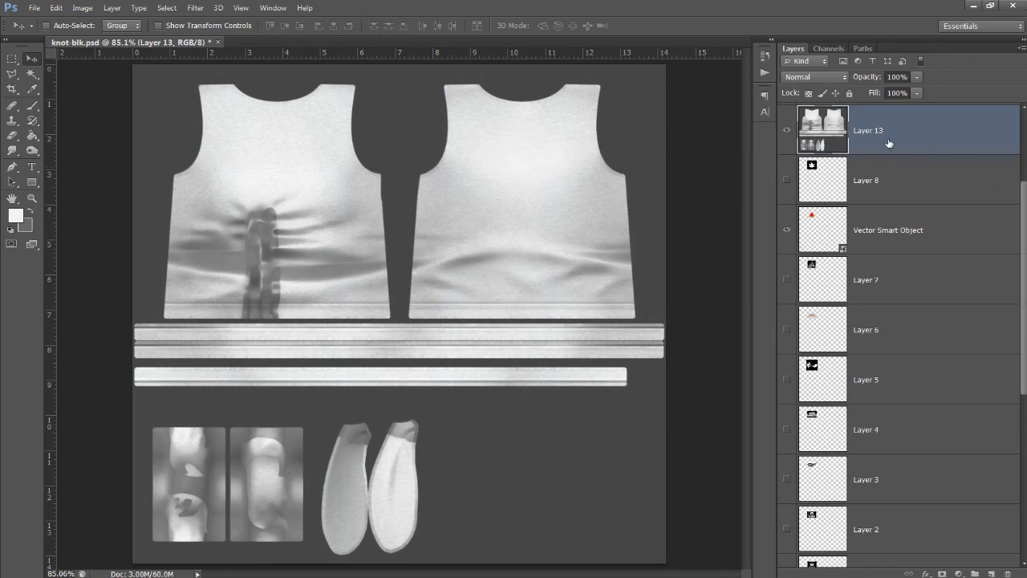
{"action": "left_click", "coordinate": [808, 77]}
{"action": "left_click", "coordinate": [811, 125]}
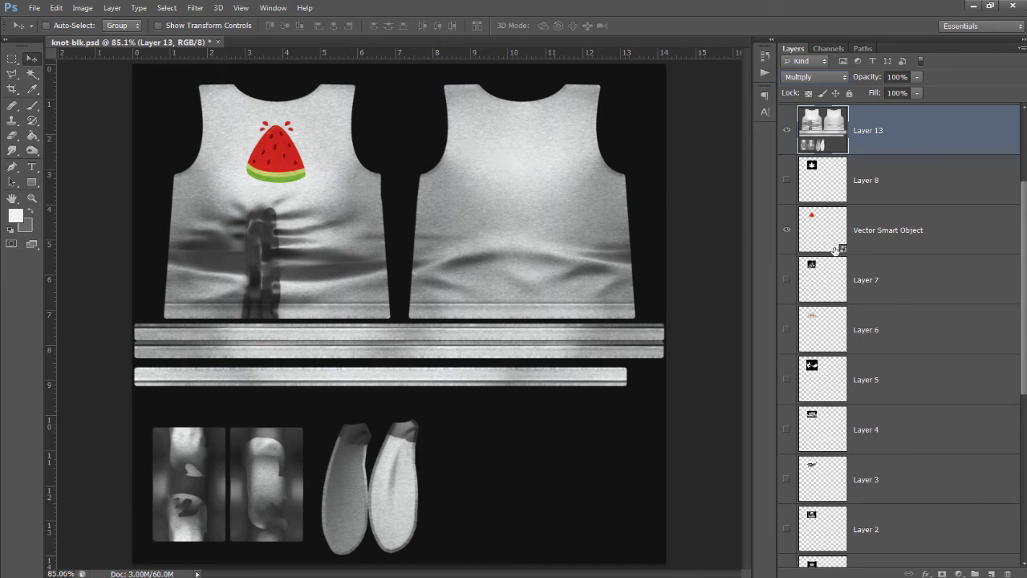
Mask the merged texture layer to the watermelon's outline and apply the layer mask.
{"action": "left_click_drag", "start_coordinate": [837, 250], "coordinate": [831, 239]}
{"action": "left_click", "coordinate": [831, 238], "text": "ctrl"}
{"action": "left_click", "coordinate": [944, 573]}
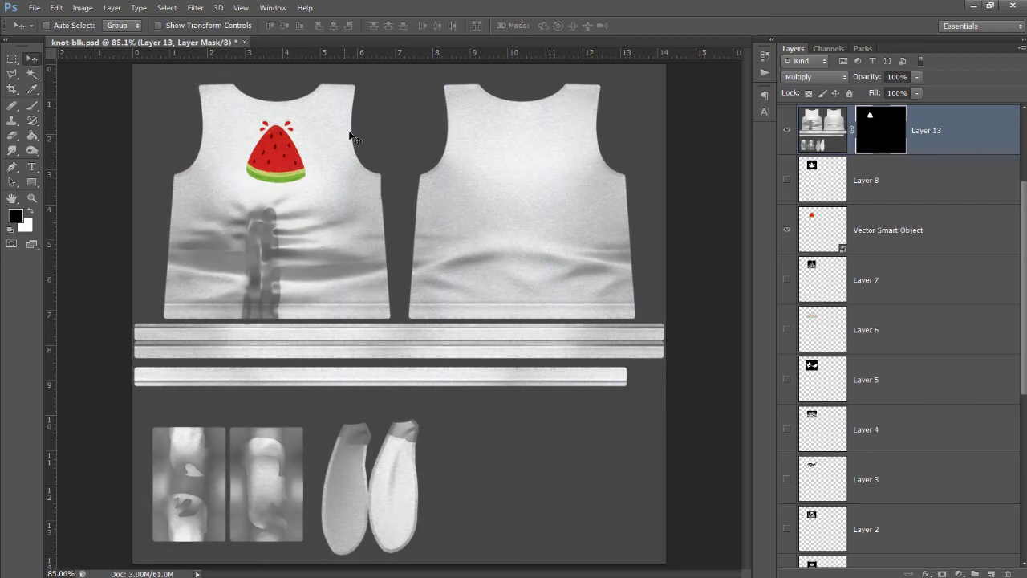
{"action": "right_click", "coordinate": [903, 152]}
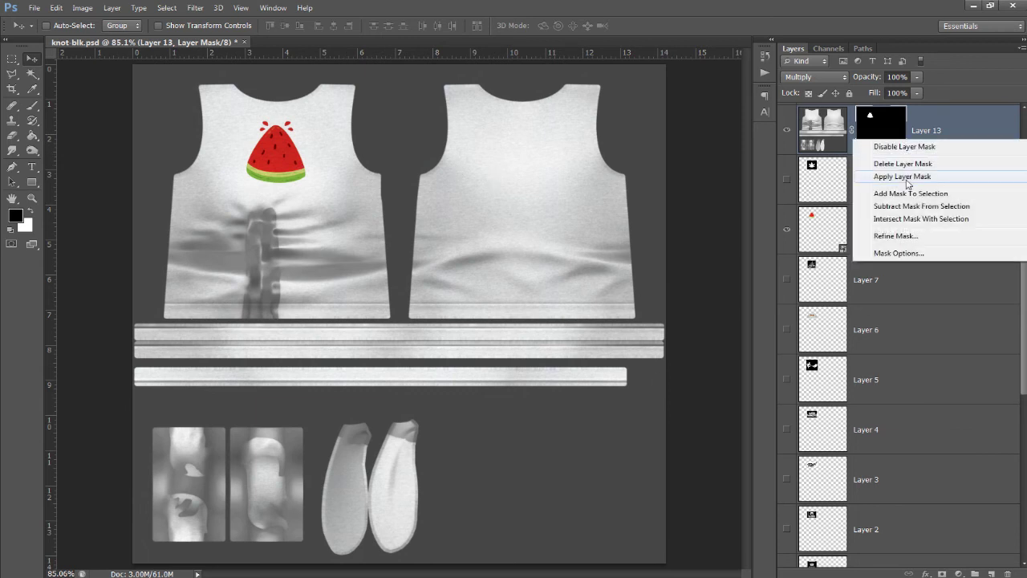
{"action": "right_click", "coordinate": [879, 117]}
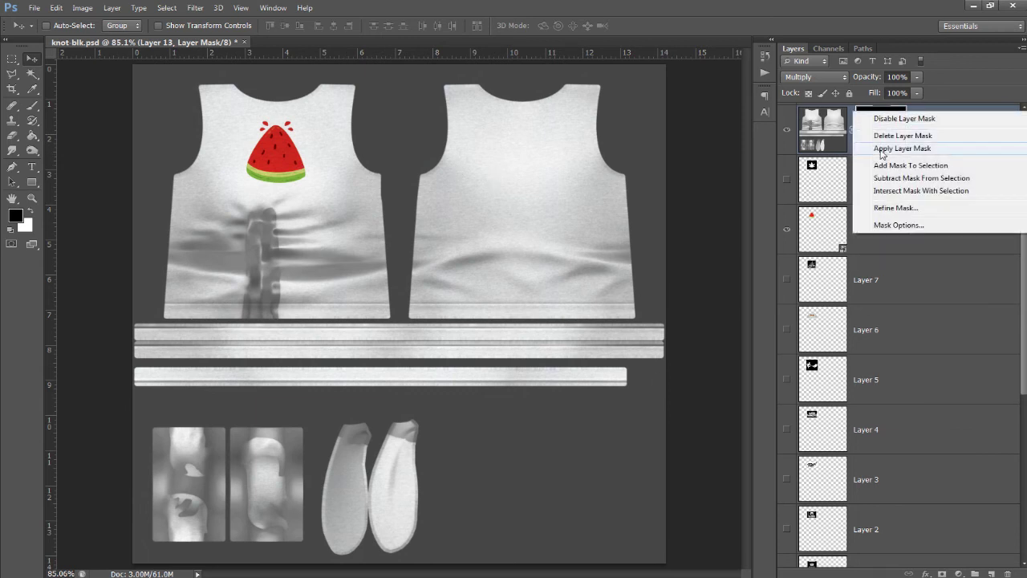
{"action": "left_click", "coordinate": [883, 153]}
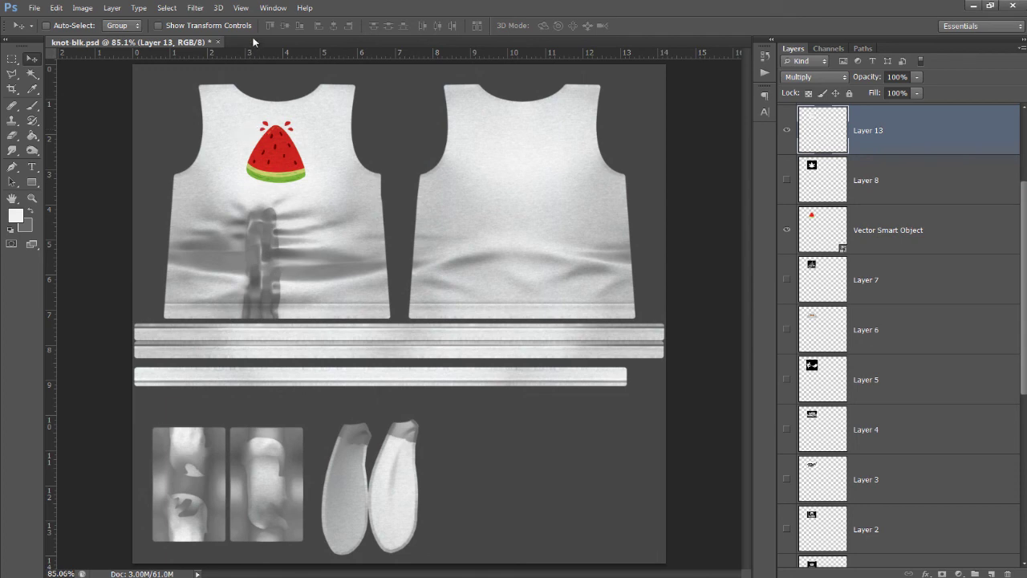
Set the Fill of the watermelon's texture overlay, Layer 13, to 63% and check it at actual pixel size.
{"action": "left_click", "coordinate": [241, 8]}
{"action": "left_click", "coordinate": [240, 122]}
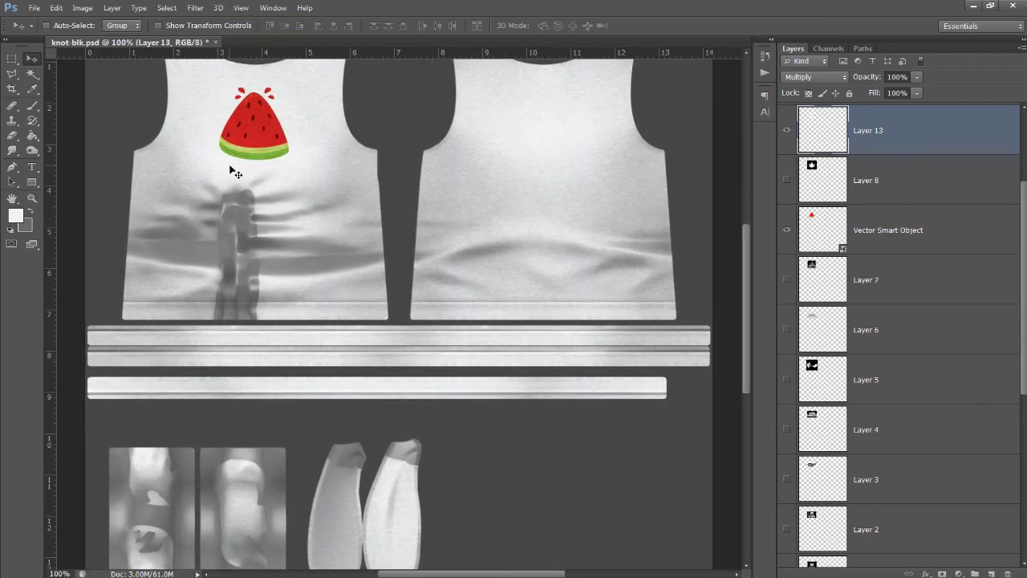
{"action": "scroll", "coordinate": [229, 166], "scroll_direction": "up", "scroll_amount": 3}
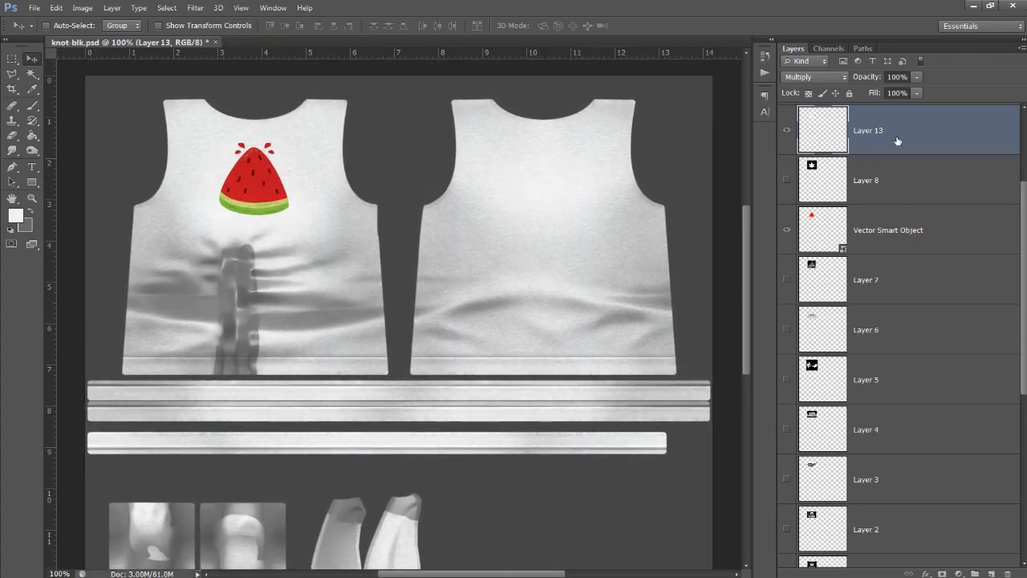
{"action": "left_click", "coordinate": [917, 93]}
{"action": "left_click_drag", "start_coordinate": [917, 106], "coordinate": [803, 126]}
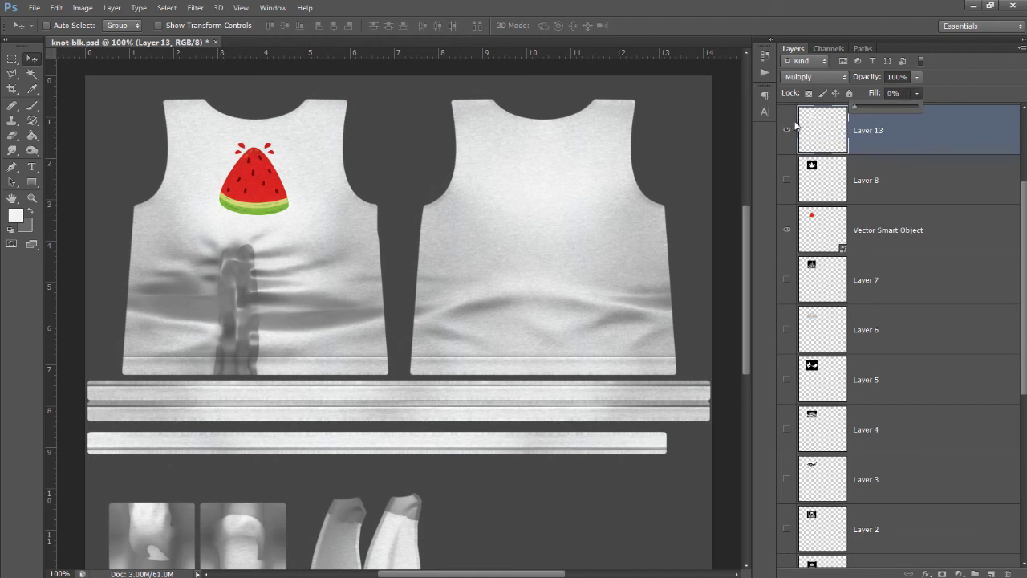
{"action": "left_click_drag", "start_coordinate": [938, 121], "coordinate": [895, 138]}
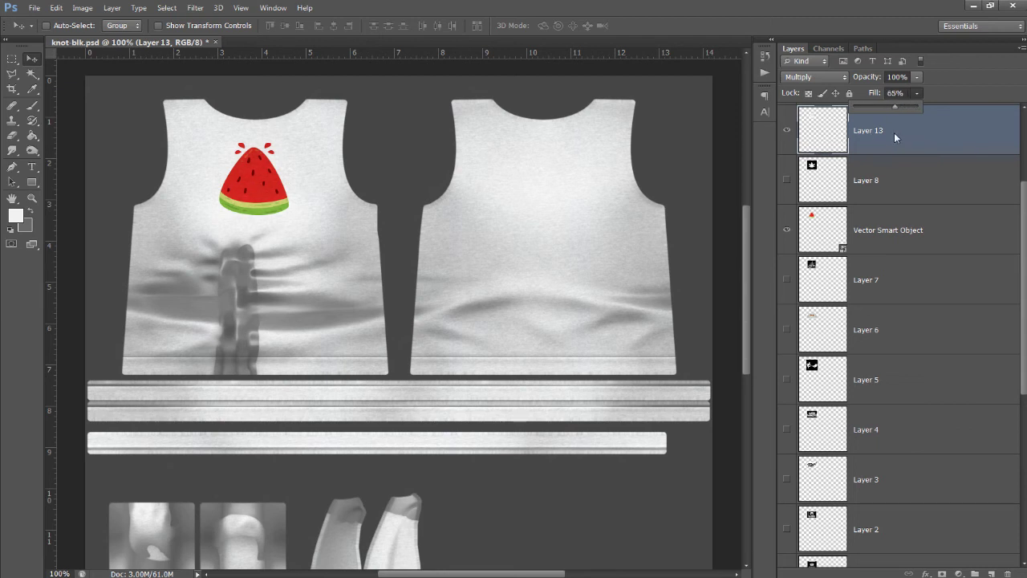
{"action": "left_click", "coordinate": [305, 195]}
{"action": "left_click", "coordinate": [241, 8]}
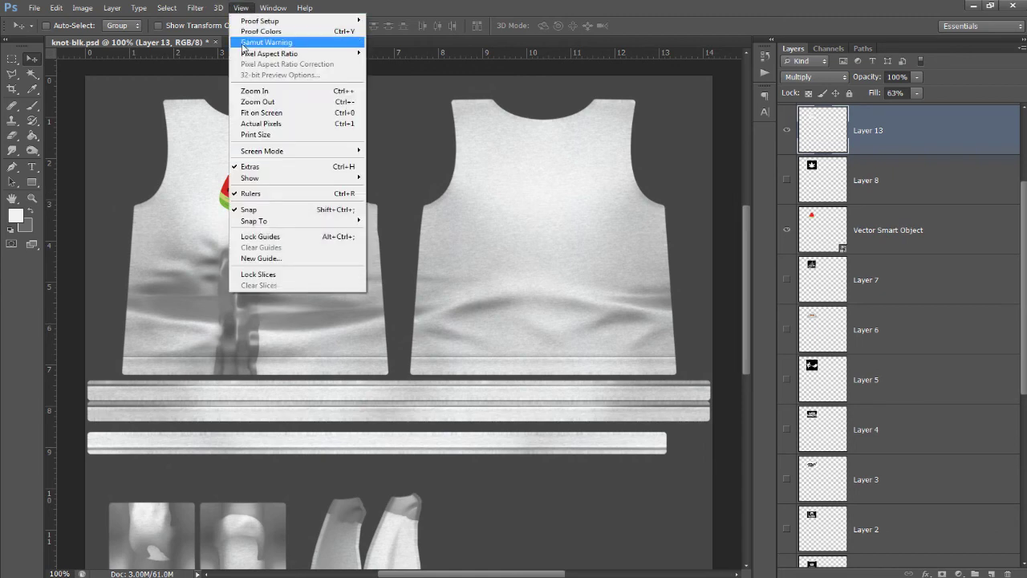
{"action": "left_click", "coordinate": [273, 101]}
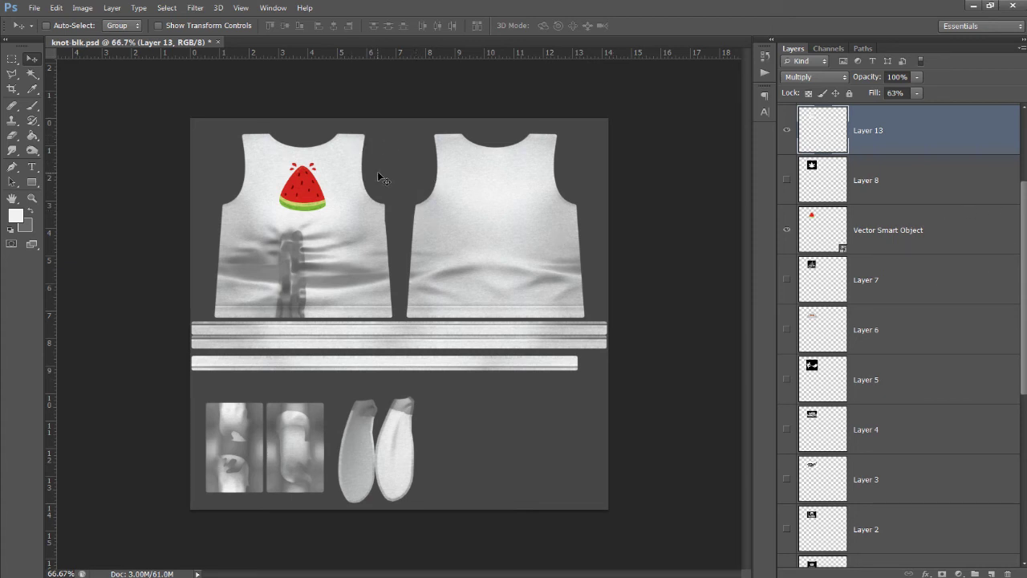
{"action": "left_click", "coordinate": [241, 8]}
{"action": "left_click", "coordinate": [261, 123]}
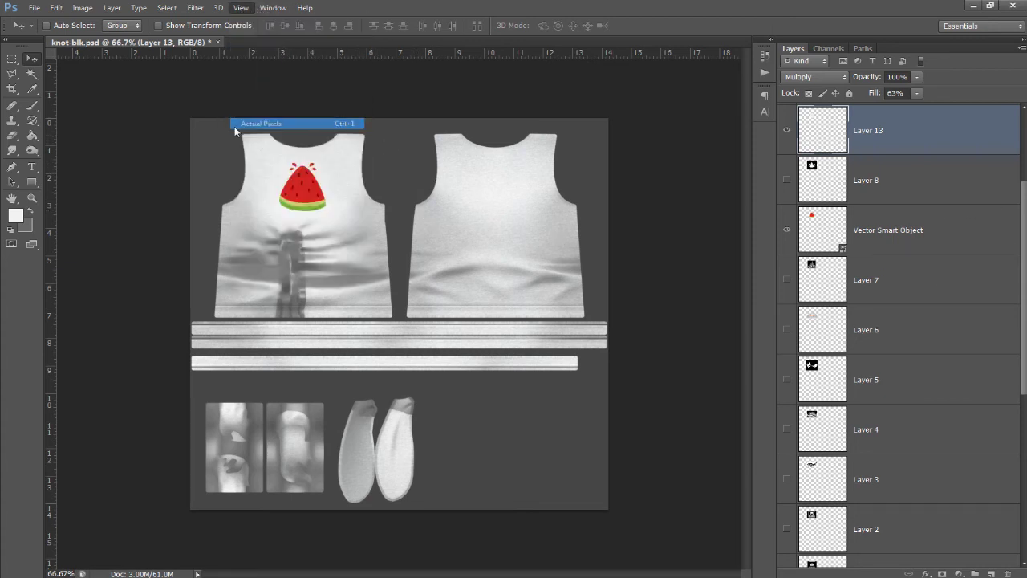
{"action": "scroll", "coordinate": [337, 226], "scroll_direction": "up", "scroll_amount": 2}
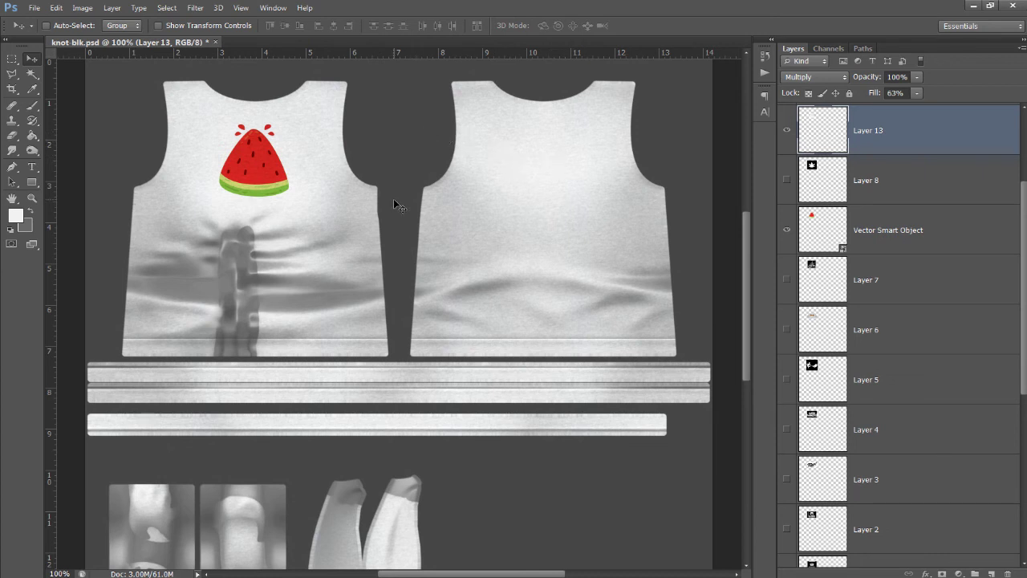
Delete the hidden Layer 6.
{"action": "right_click", "coordinate": [906, 326]}
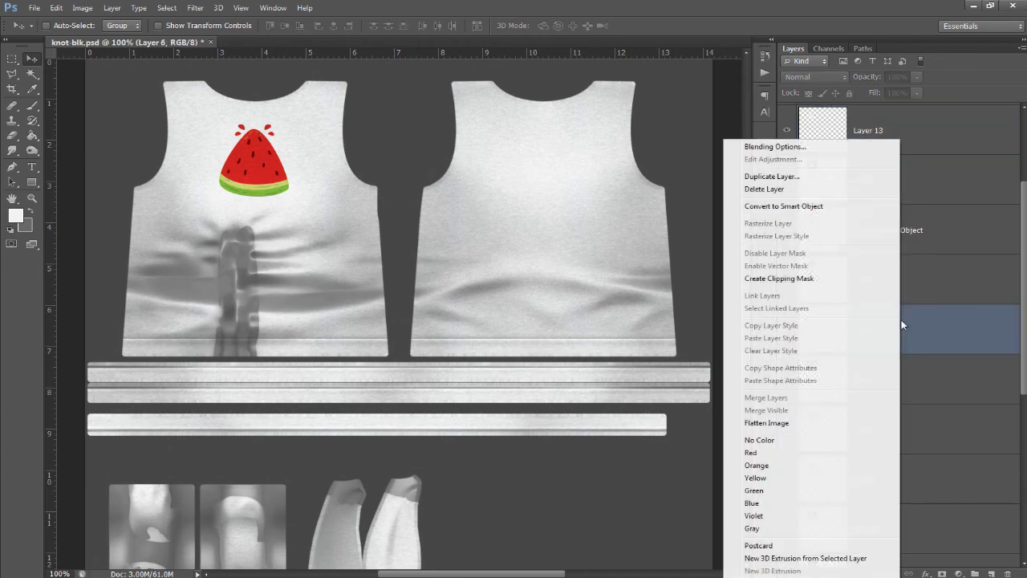
{"action": "left_click", "coordinate": [808, 190]}
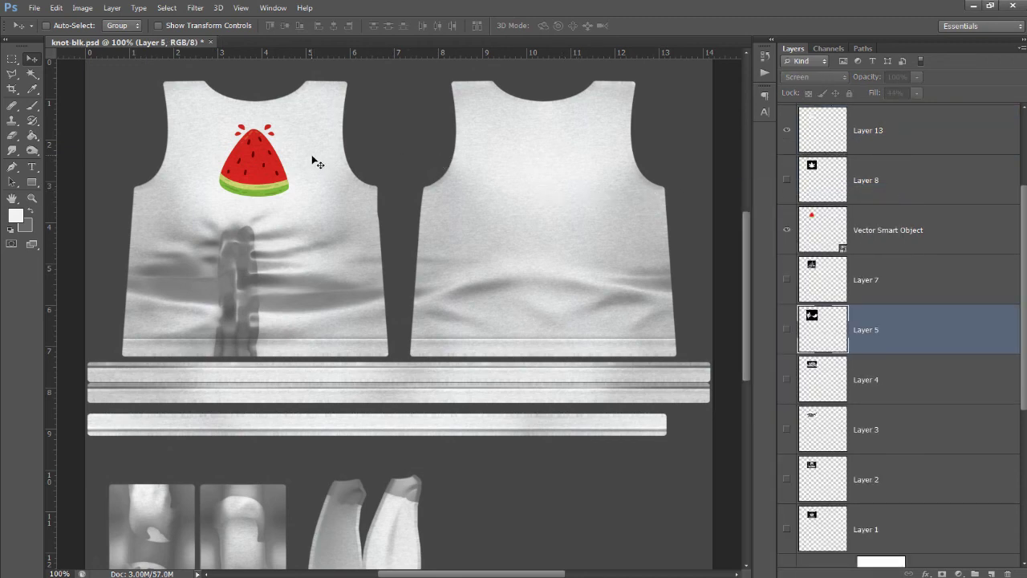
{"action": "scroll", "coordinate": [310, 159], "scroll_direction": "up", "scroll_amount": 1}
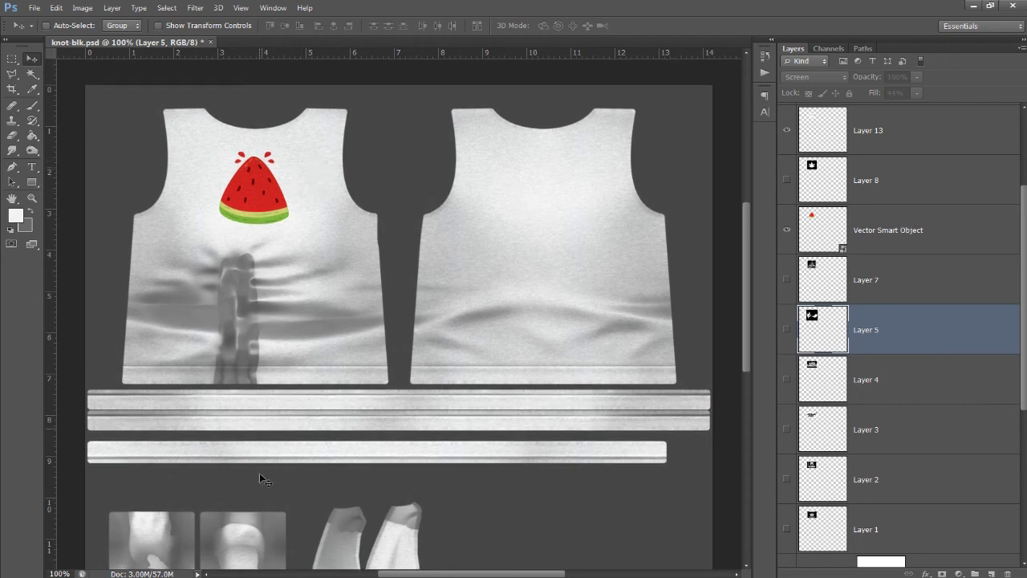
Switch to the Firestorm viewer and preview several printed designs on the avatar's knotted tank with its texture HUD, including the cartoon hands.
{"action": "left_click", "coordinate": [973, 6]}
{"action": "key", "text": "alt+Tab"}
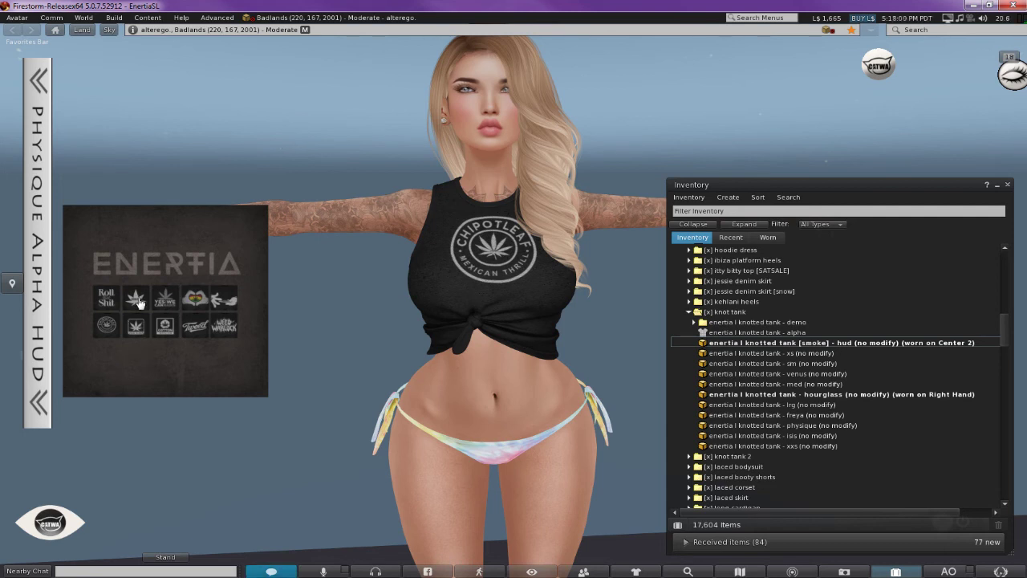
{"action": "left_click", "coordinate": [225, 303]}
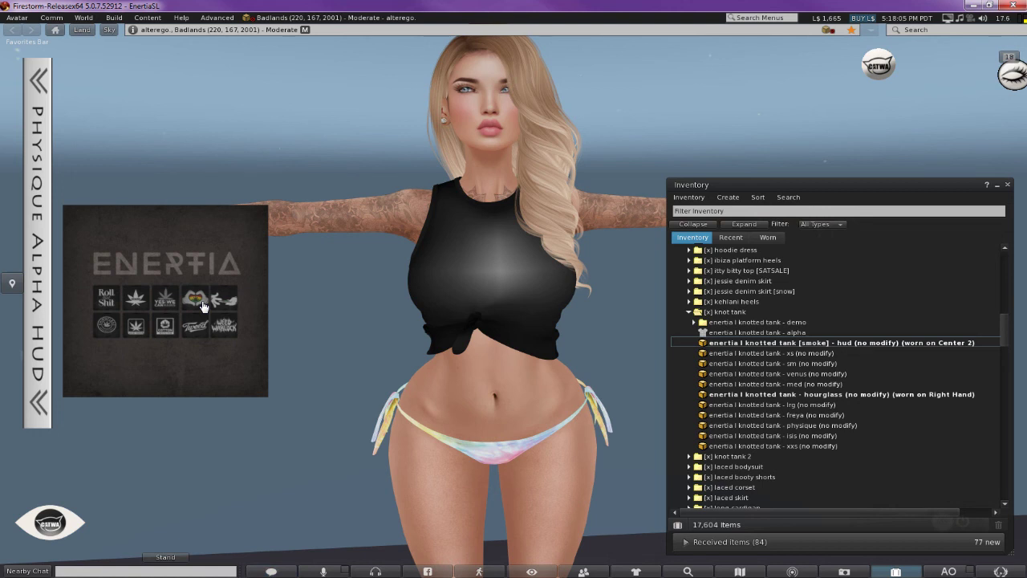
{"action": "left_click", "coordinate": [202, 305]}
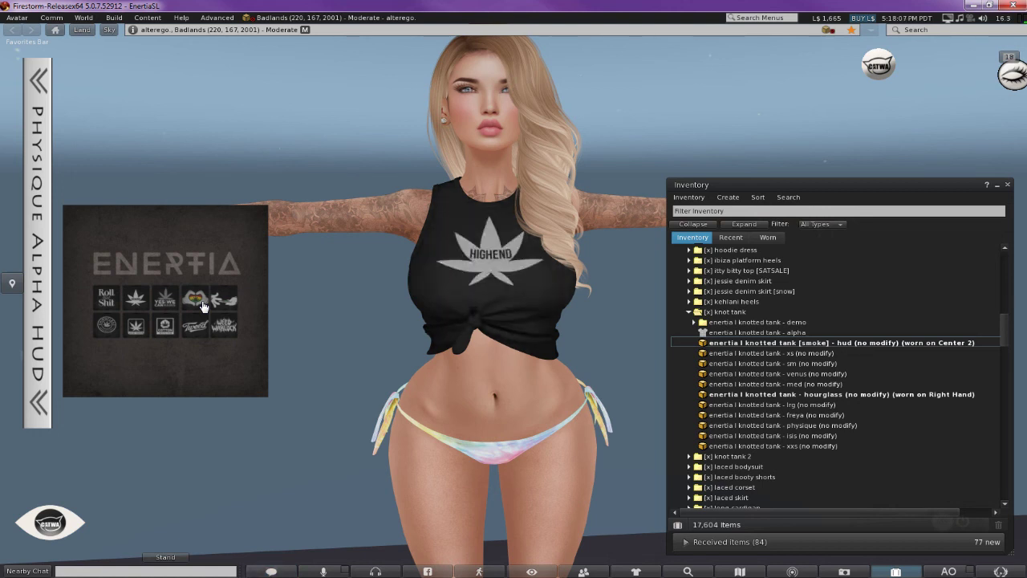
{"action": "left_click", "coordinate": [225, 325]}
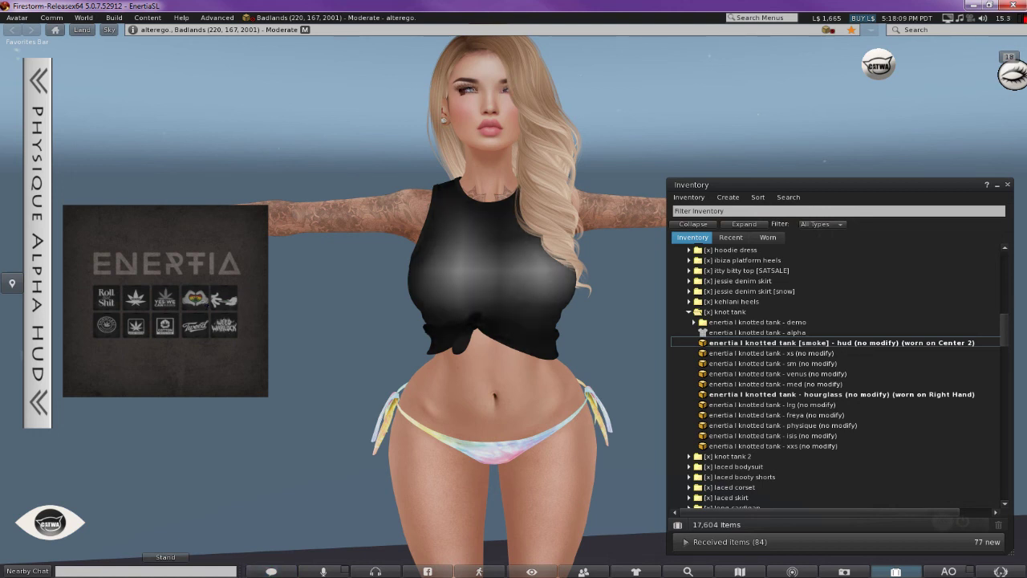
{"action": "scroll", "coordinate": [498, 321], "scroll_direction": "up", "scroll_amount": 3}
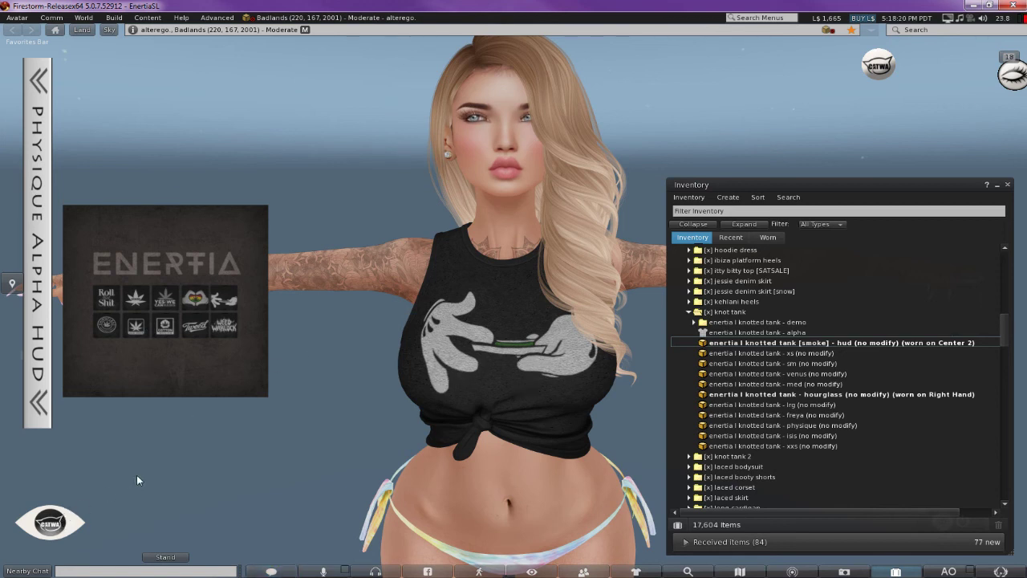
{"action": "left_click", "coordinate": [182, 306]}
{"action": "right_click", "coordinate": [183, 267]}
{"action": "key", "text": "Escape"}
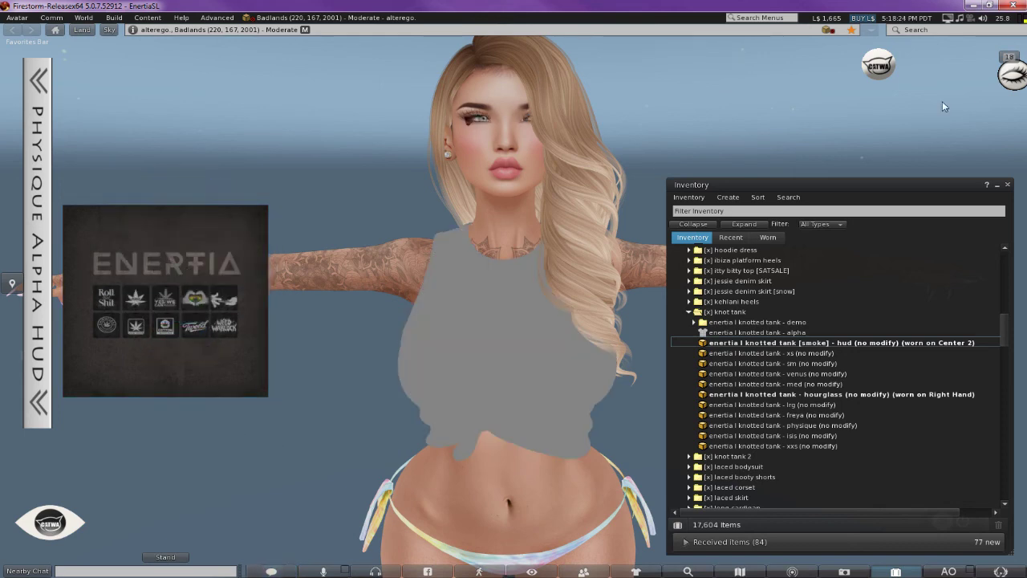
Return to the Firestorm viewer and try the upper-middle gaze in the avatar's eye HUD before setting the gaze back to center.
{"action": "left_click", "coordinate": [992, 10]}
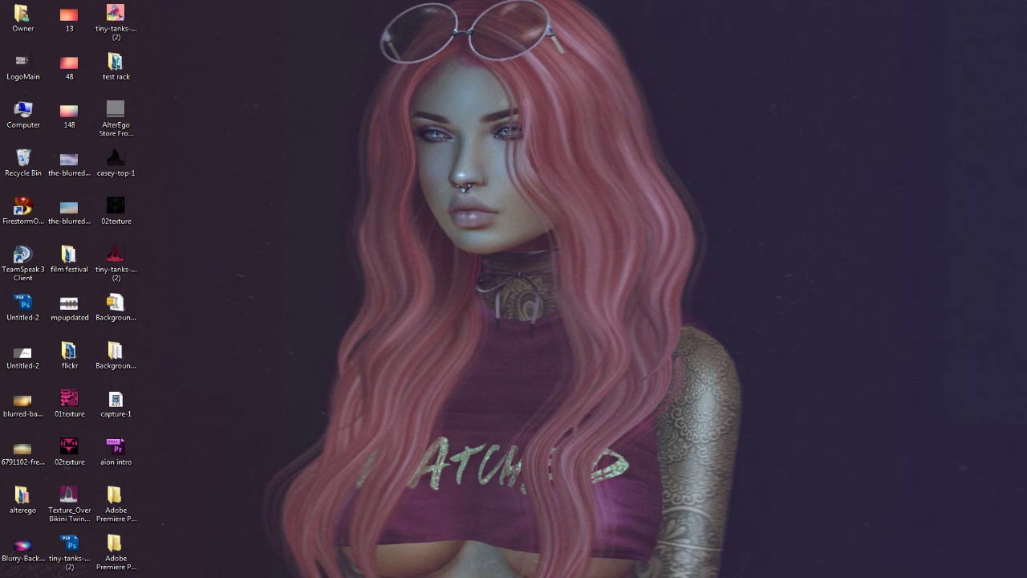
{"action": "key", "text": "alt+Tab"}
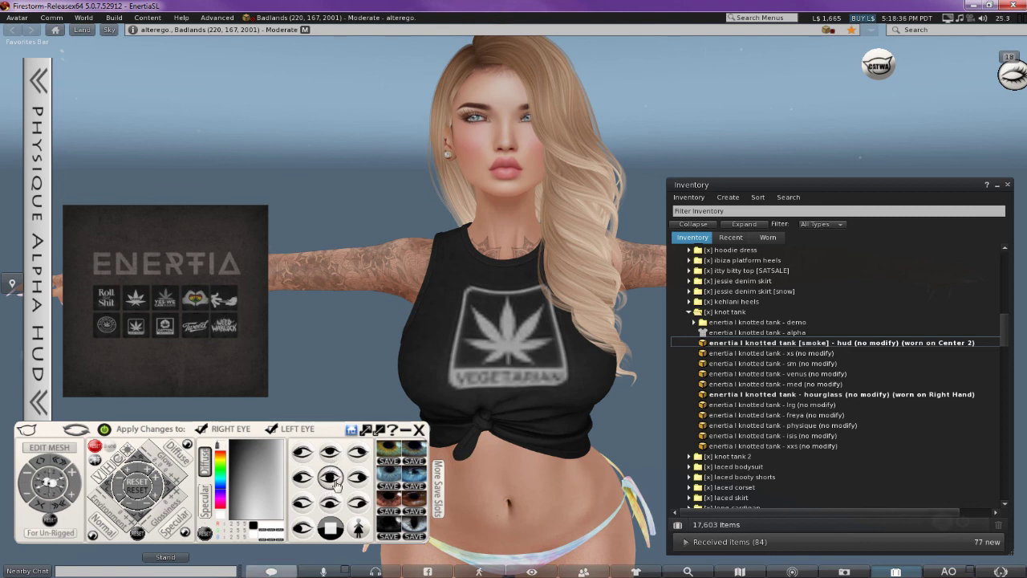
{"action": "left_click", "coordinate": [330, 454]}
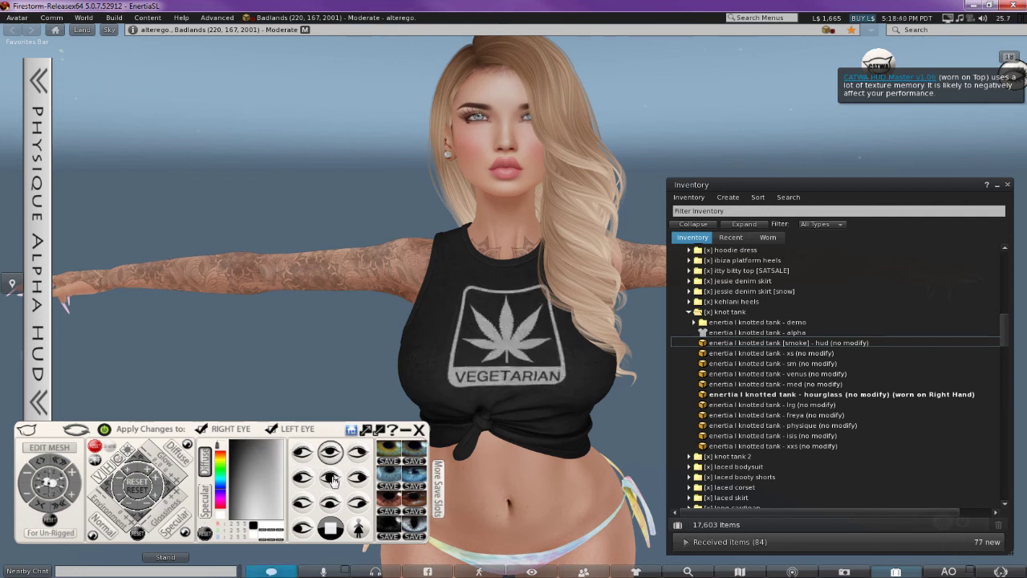
{"action": "left_click", "coordinate": [331, 478]}
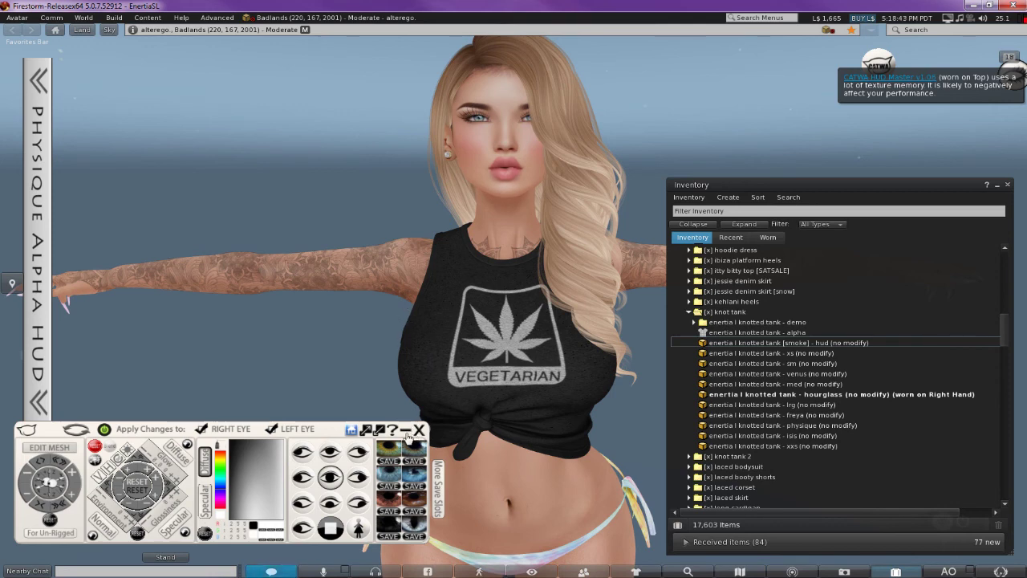
Wear the knotted tank [smoke] texture HUD from the inventory and choose its Tweed design for the tank.
{"action": "left_click", "coordinate": [783, 344]}
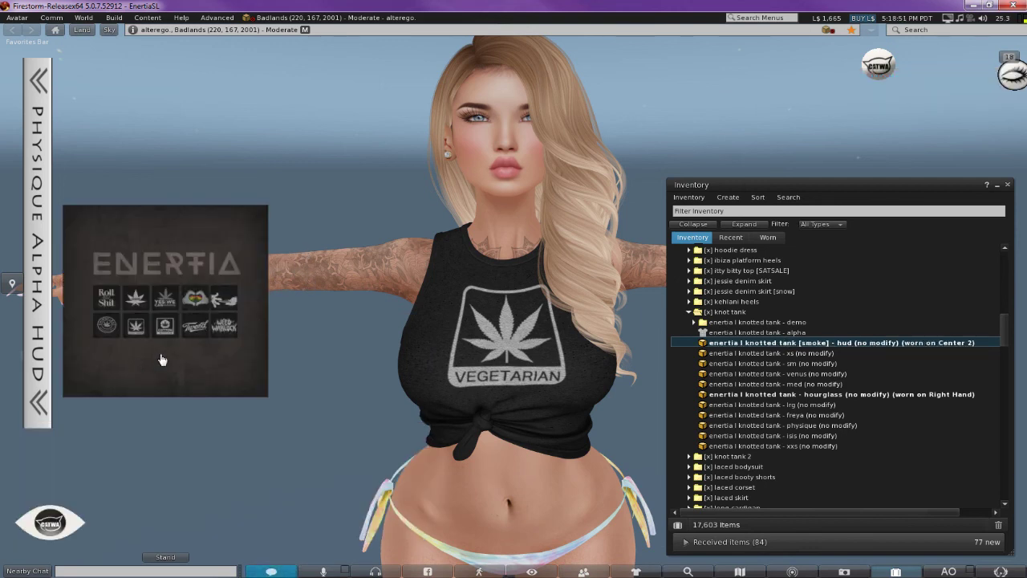
{"action": "left_click", "coordinate": [193, 334]}
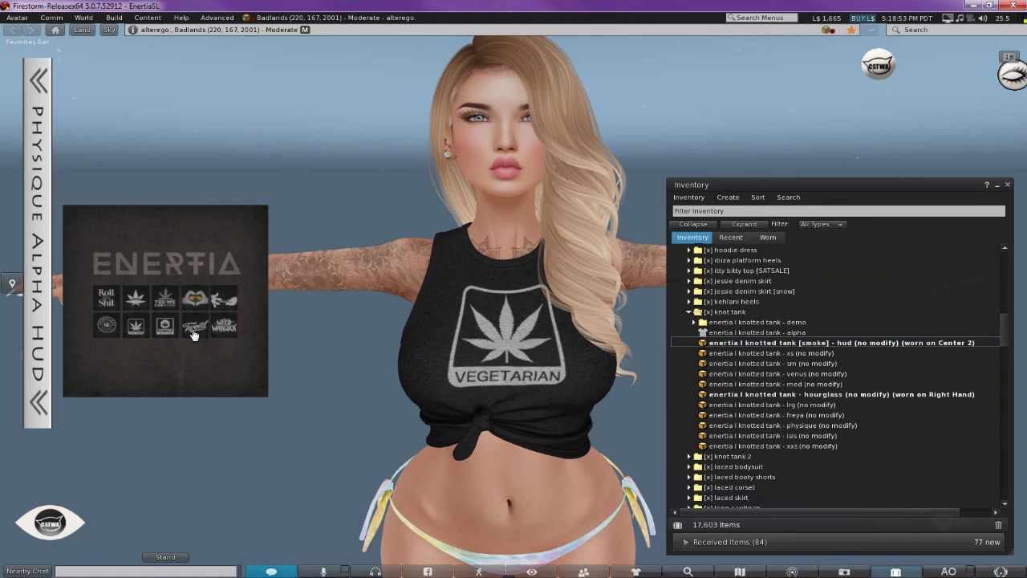